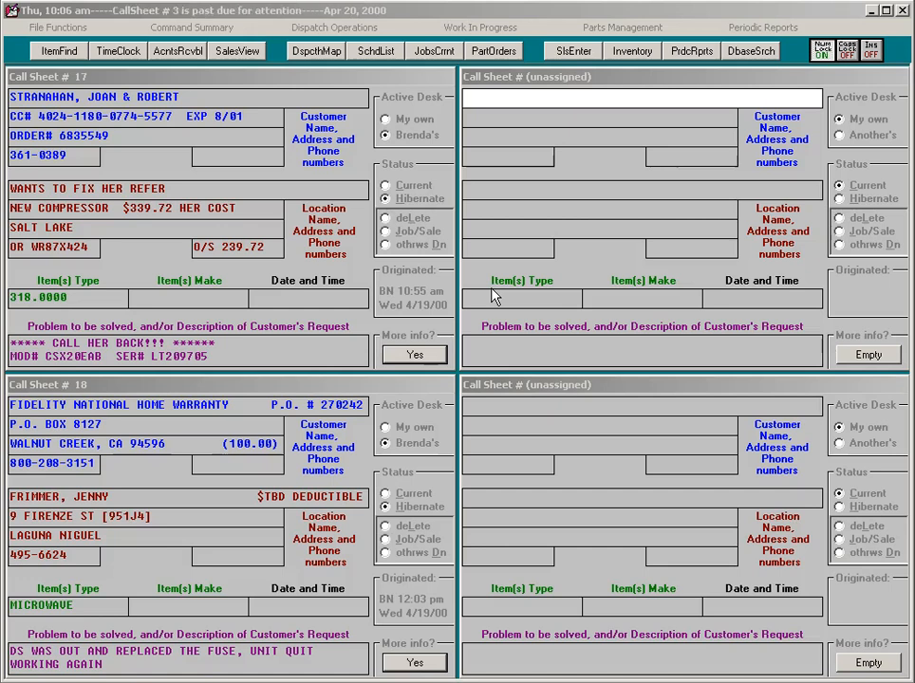
Step: Open the dispatch map, look over the areas covered by Thursday's jobs, and close it again
click(328, 55)
key(Up)
key(Down)
key(Down)
key(Up)
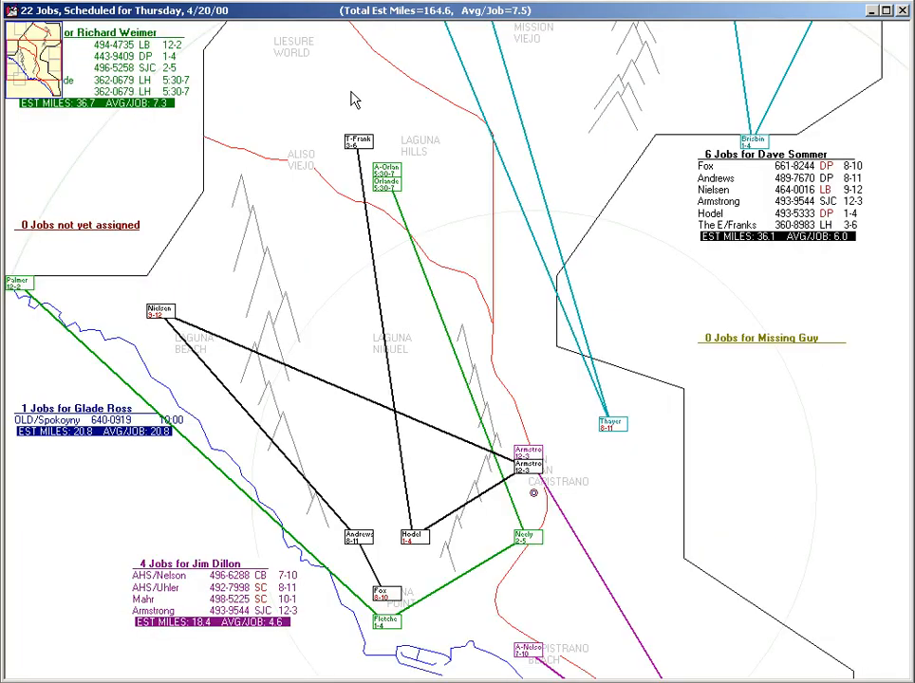
key(Escape)
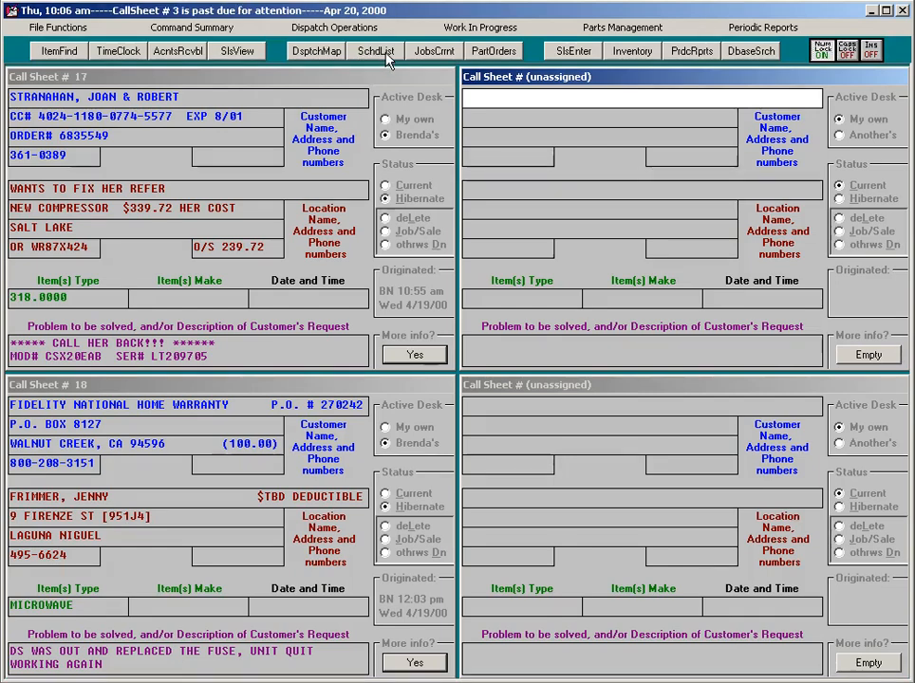
Step: Open the schedule list and briefly view the dispatch map from it
click(386, 56)
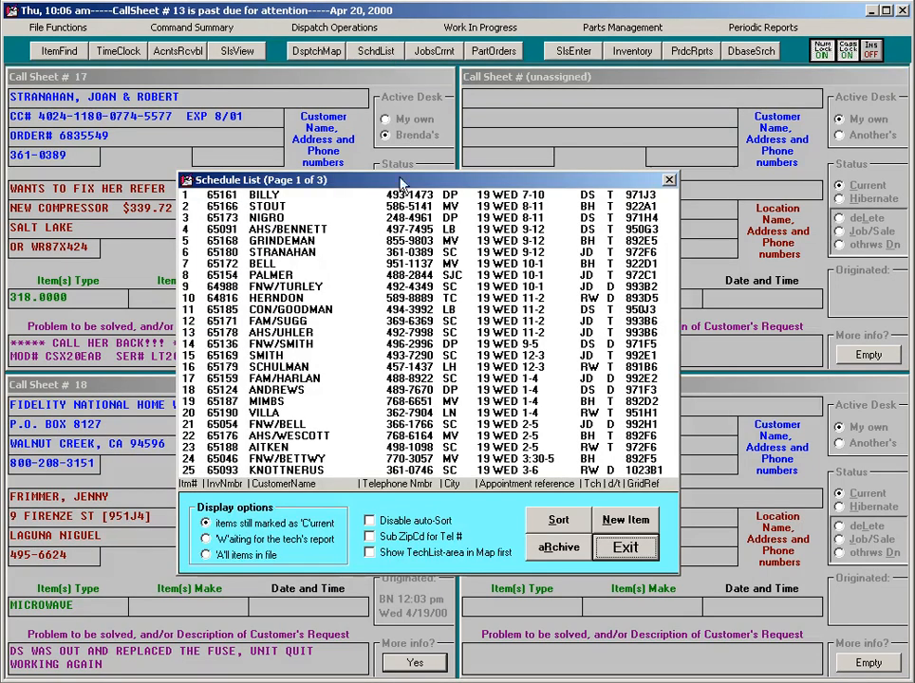
key(Caps_Lock)
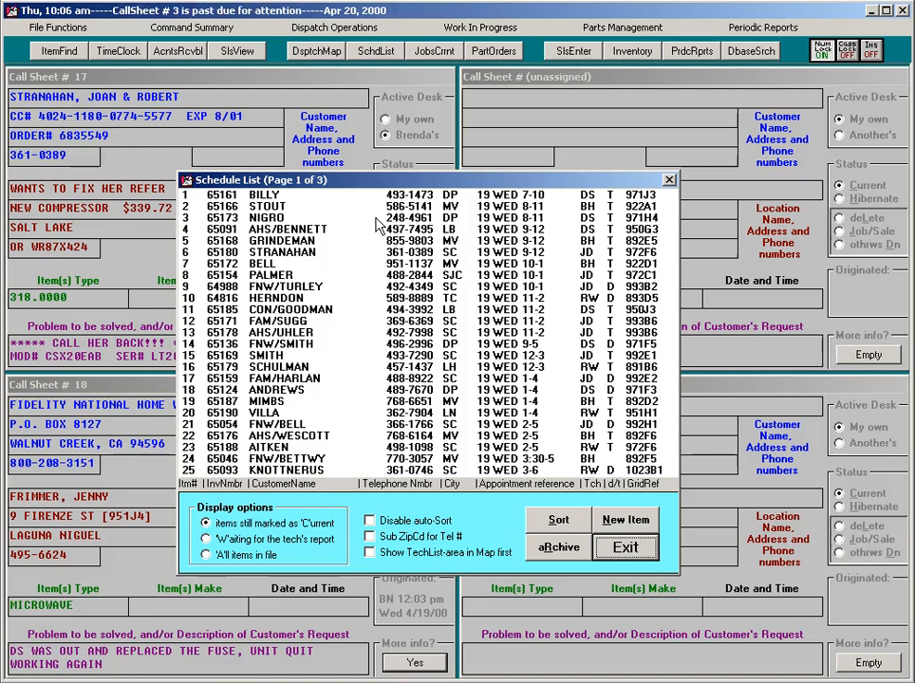
key(F5)
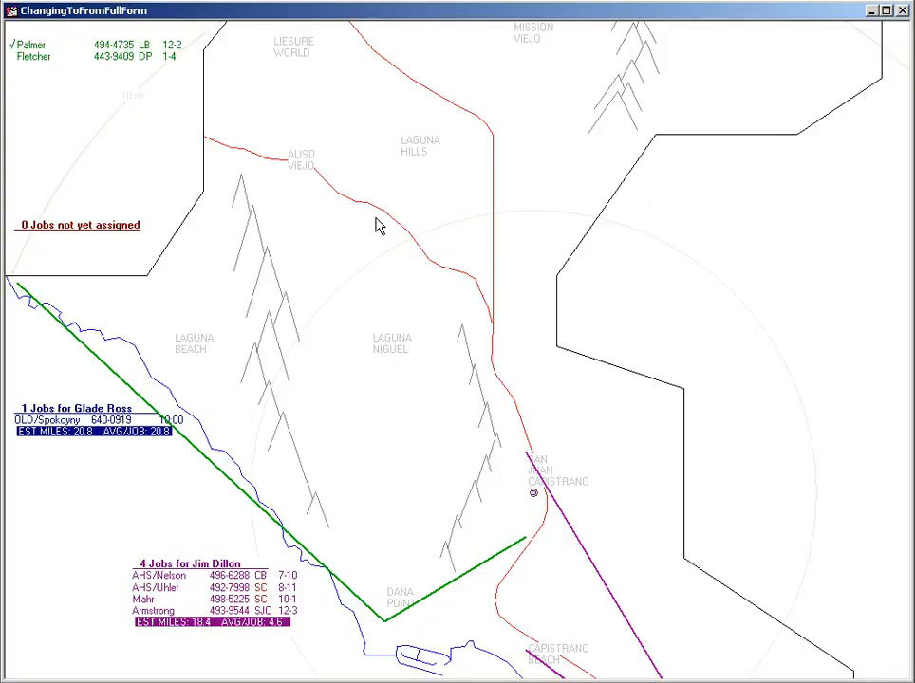
key(Escape)
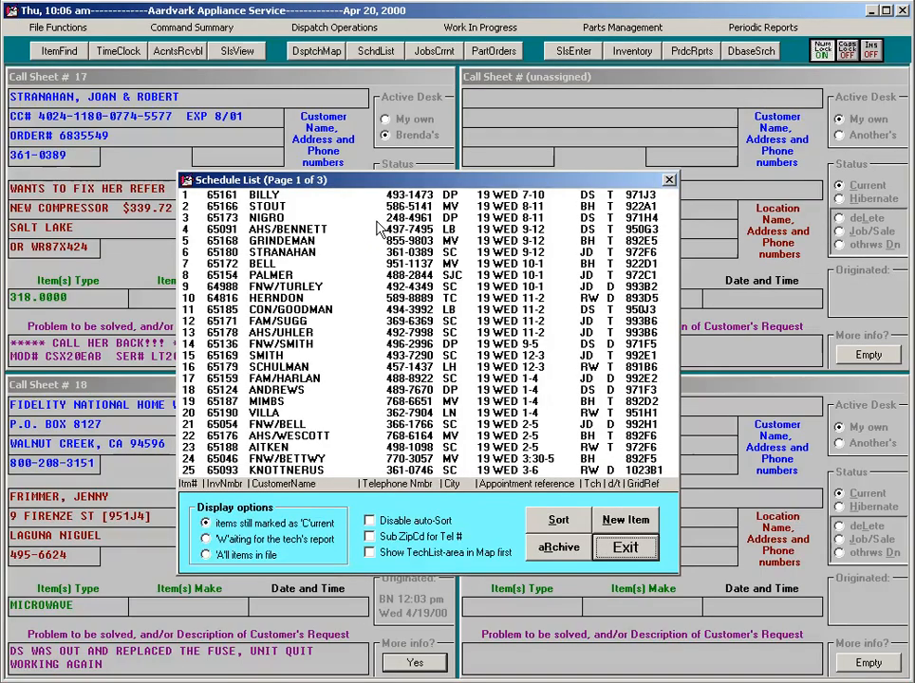
Step: Show the schedule list on top of the dispatch map and review its pages of current appointments
key(F5)
key(F6)
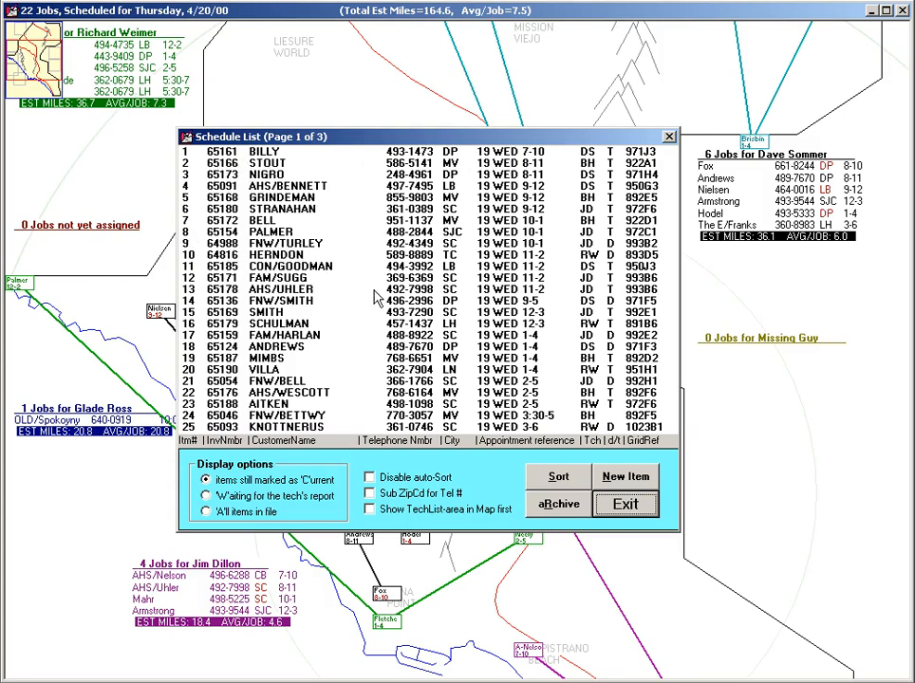
key(Page_Down)
key(Page_Down)
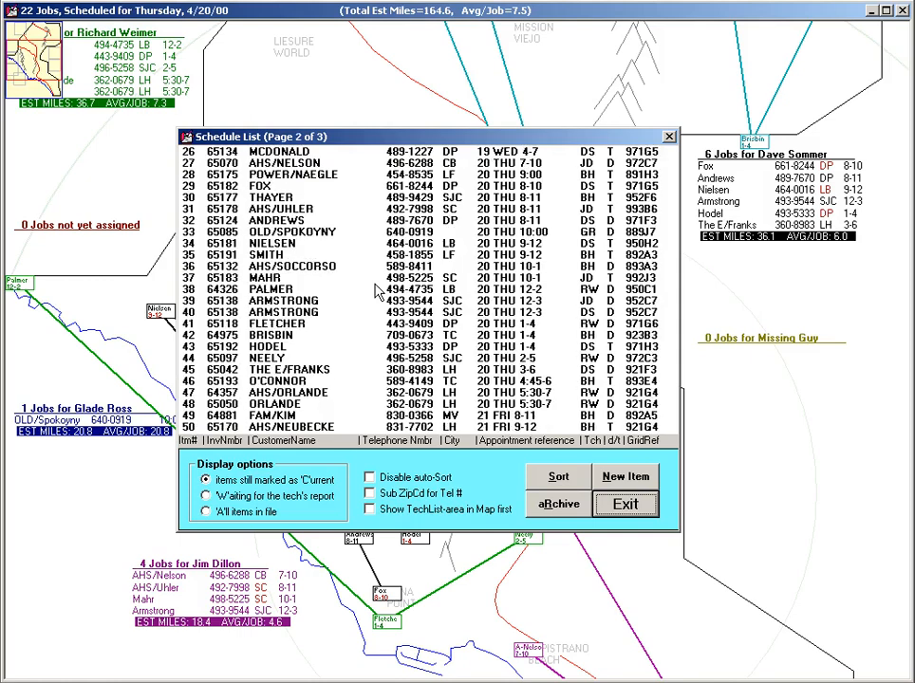
key(Page_Up)
key(Page_Up)
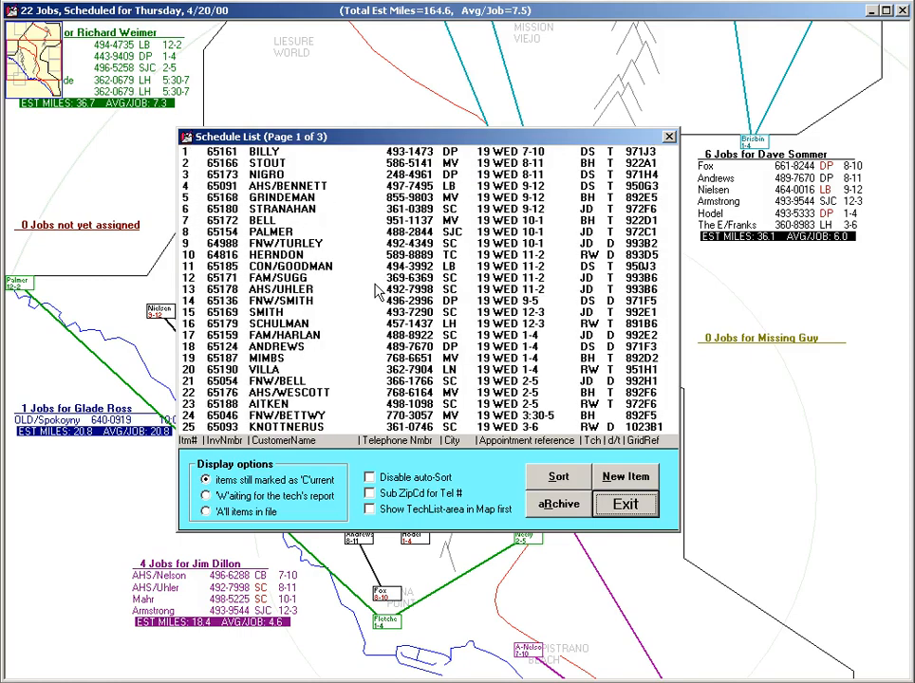
key(Page_Down)
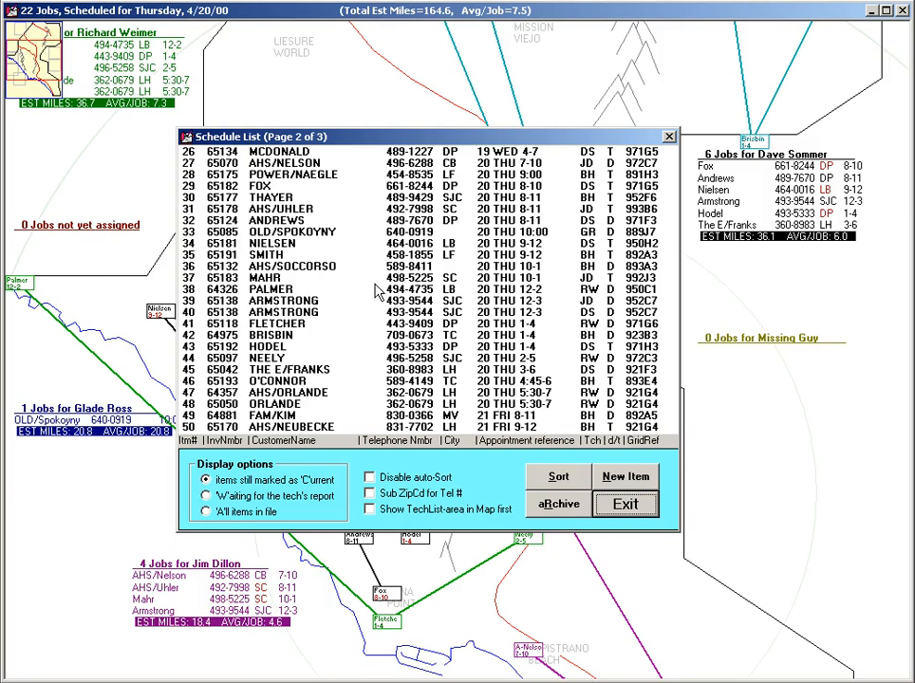
key(Page_Down)
key(Page_Up)
key(Page_Up)
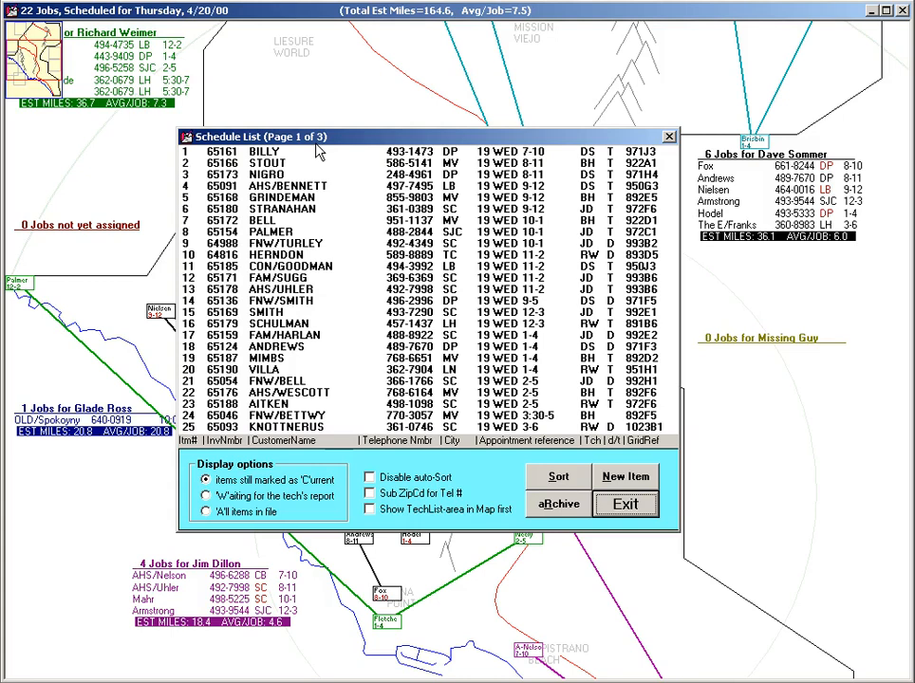
Step: Compare the Wednesday appointments with the Thursday appointments in the schedule list
key(Page_Down)
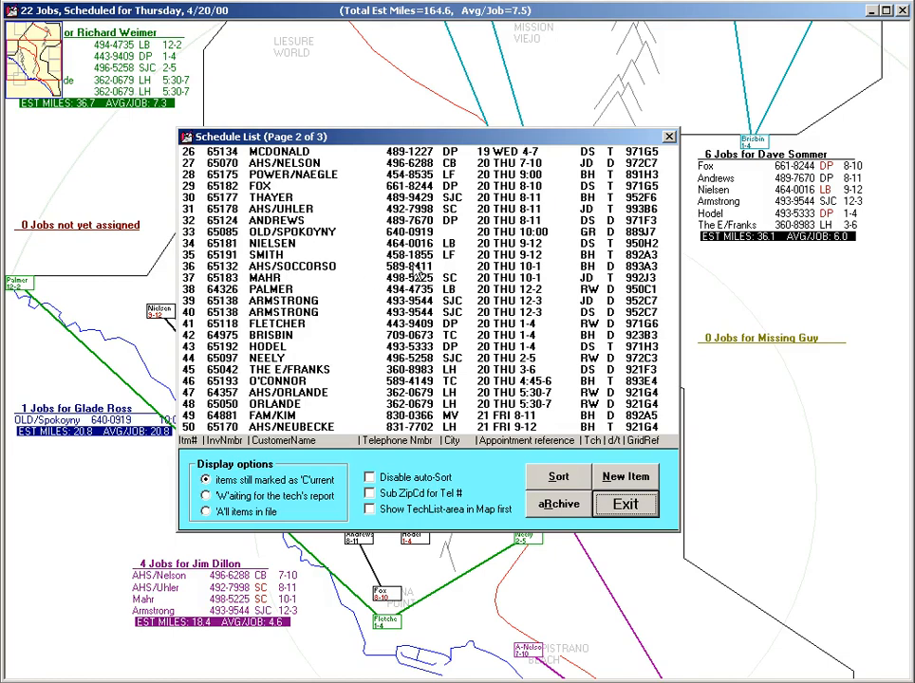
key(Page_Up)
key(Page_Down)
key(Page_Up)
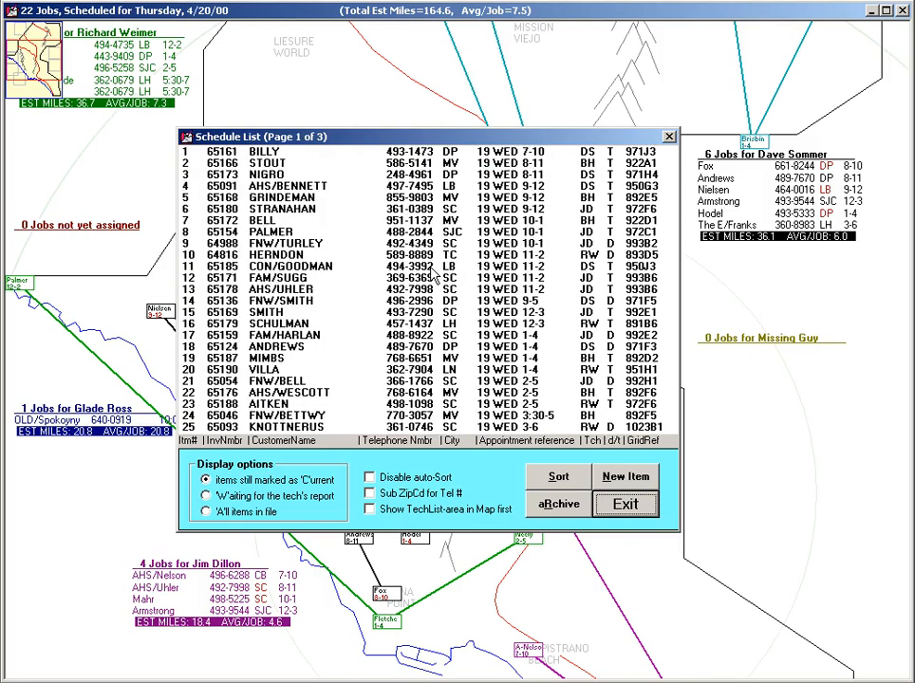
key(Page_Down)
key(Page_Down)
key(Page_Up)
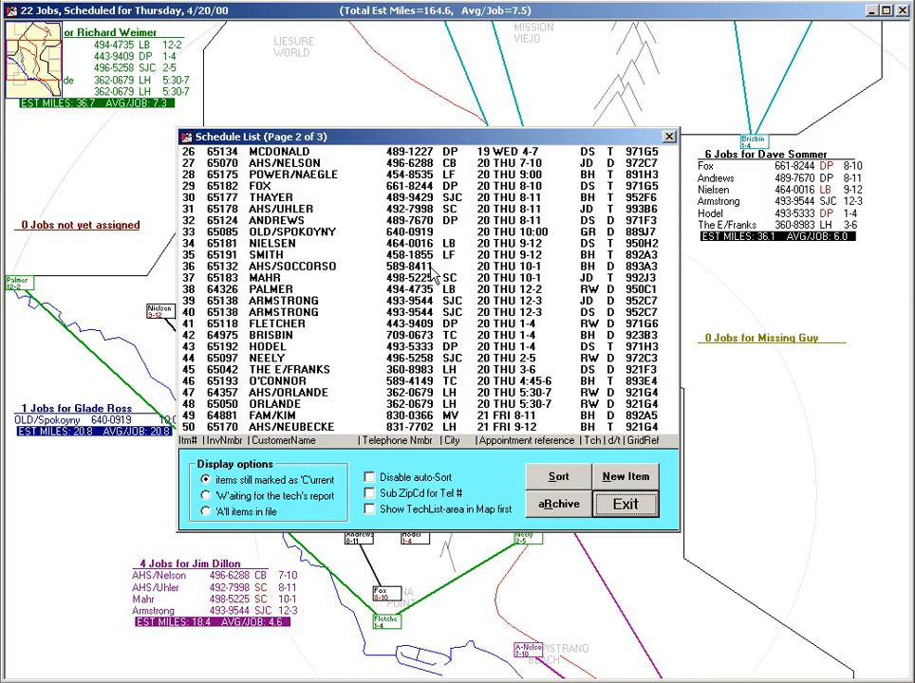
Step: Close the schedule list and examine the Thursday, 4/20/00 job routes across the northern and southern parts of the map
key(Escape)
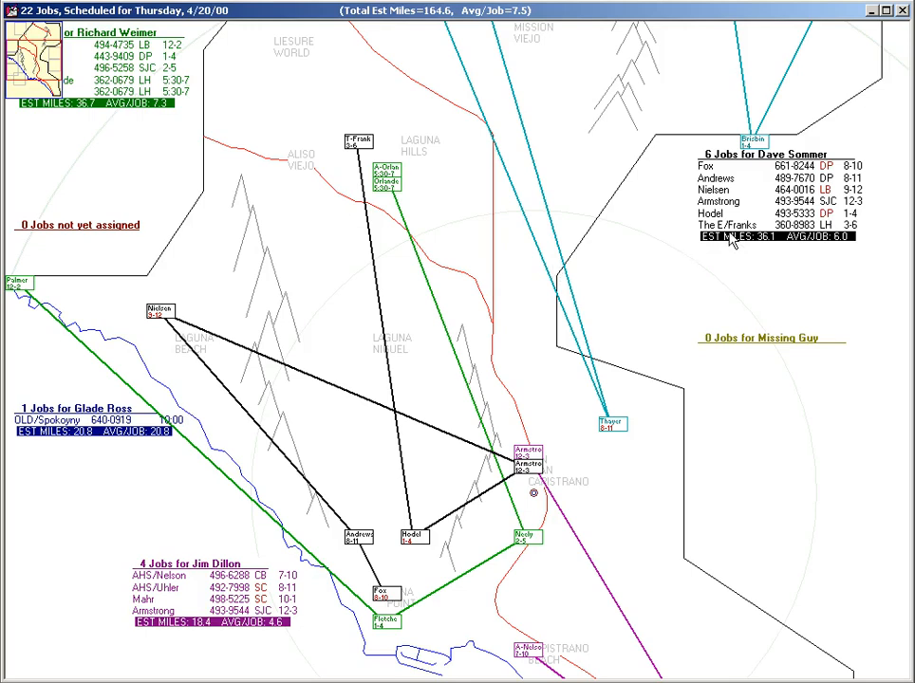
scroll(731, 242, up, 3)
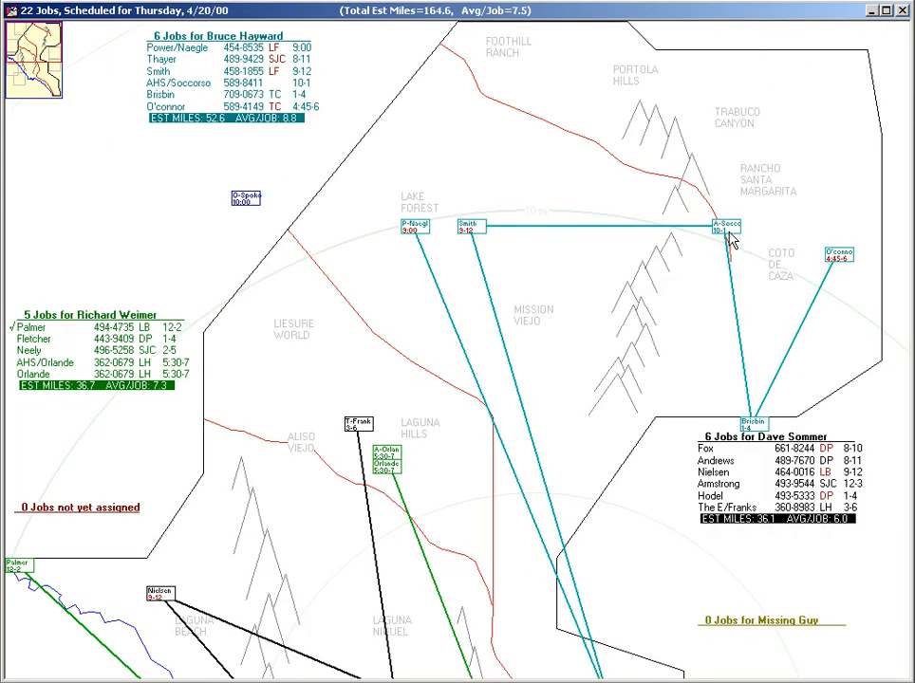
scroll(731, 242, down, 3)
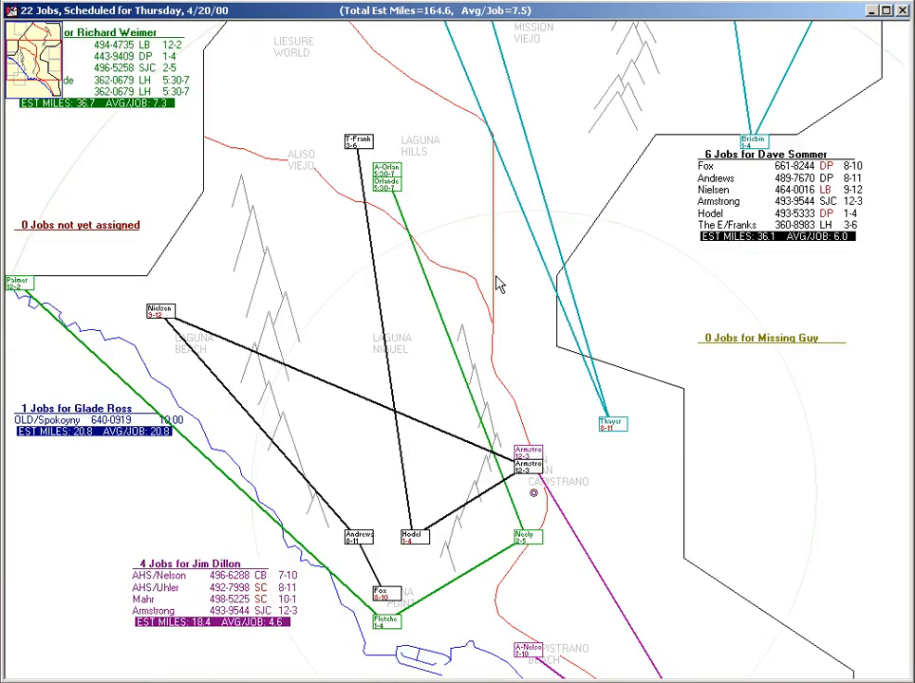
scroll(486, 291, down, 3)
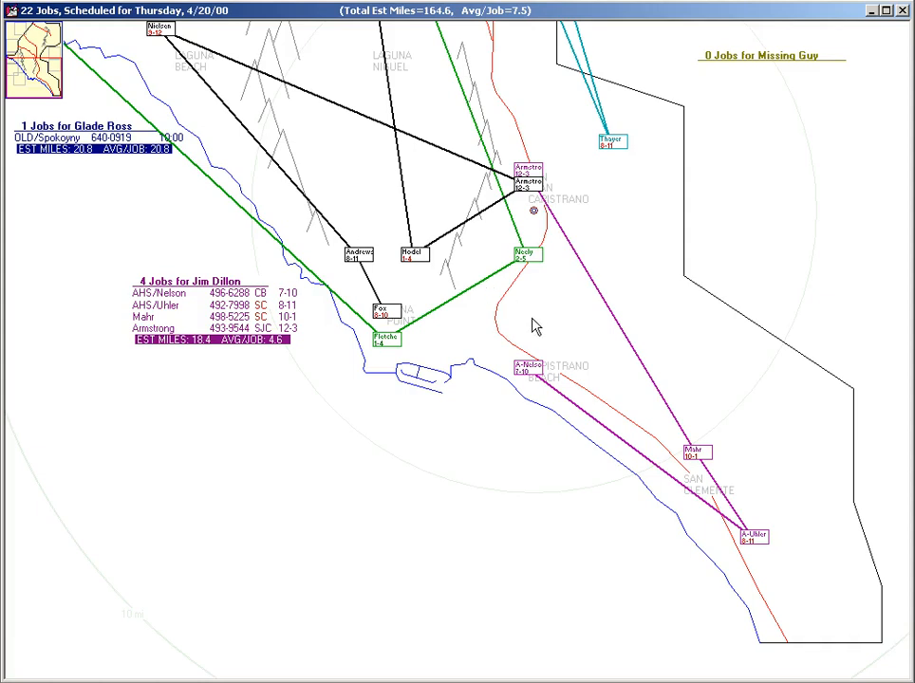
scroll(486, 317, up, 3)
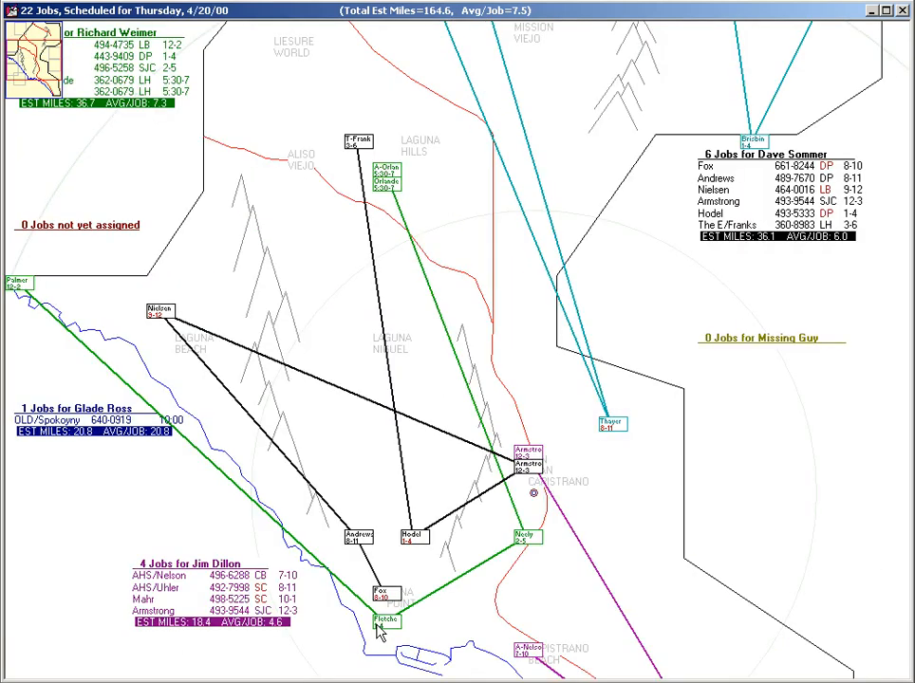
key(Page_Up)
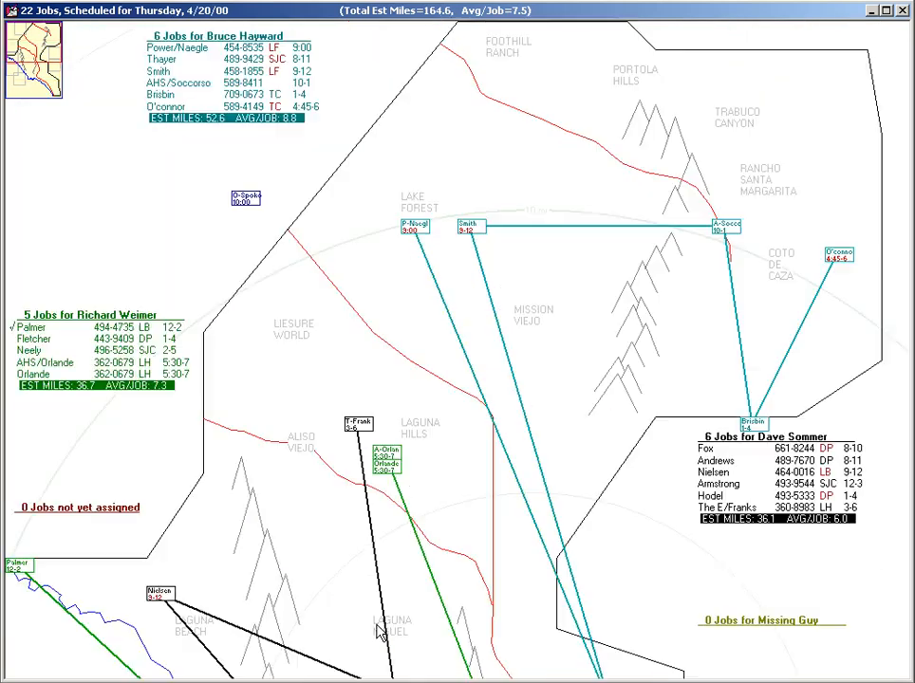
Step: Switch the dispatch map to Friday, 4/21/00 and examine each technician's jobs and routes
key(Page_Down)
key(Page_Down)
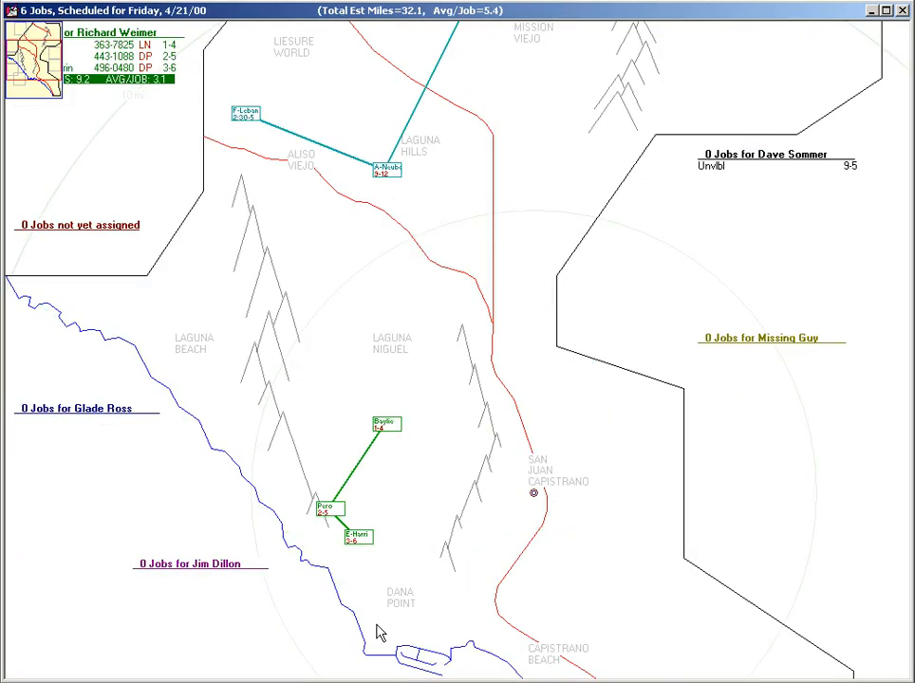
key(Up)
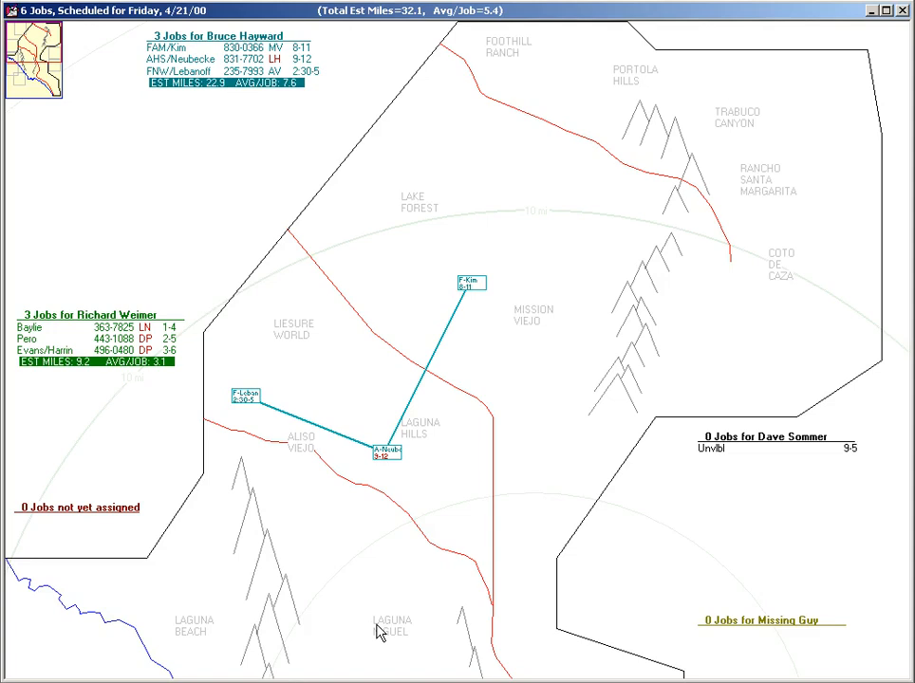
key(Down)
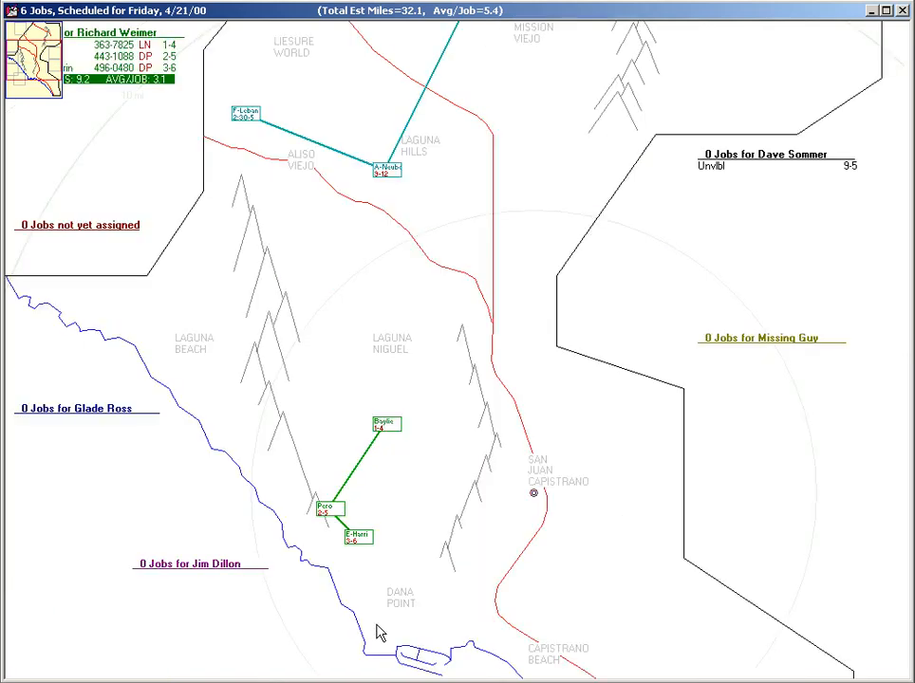
key(Down)
key(Up)
key(Up)
key(Down)
key(Up)
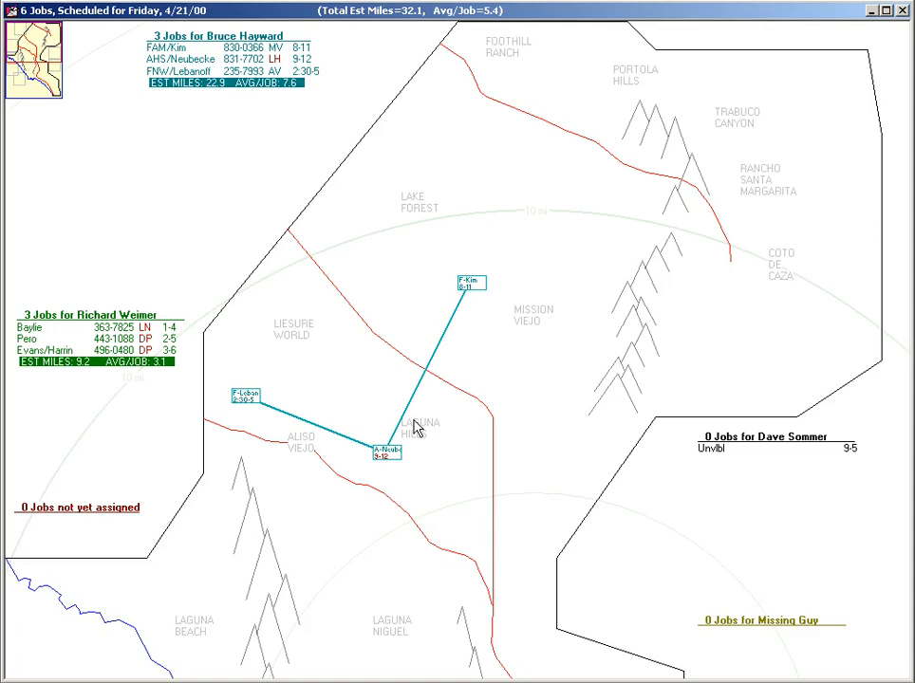
scroll(413, 429, down, 3)
scroll(414, 429, up, 3)
scroll(500, 460, down, 3)
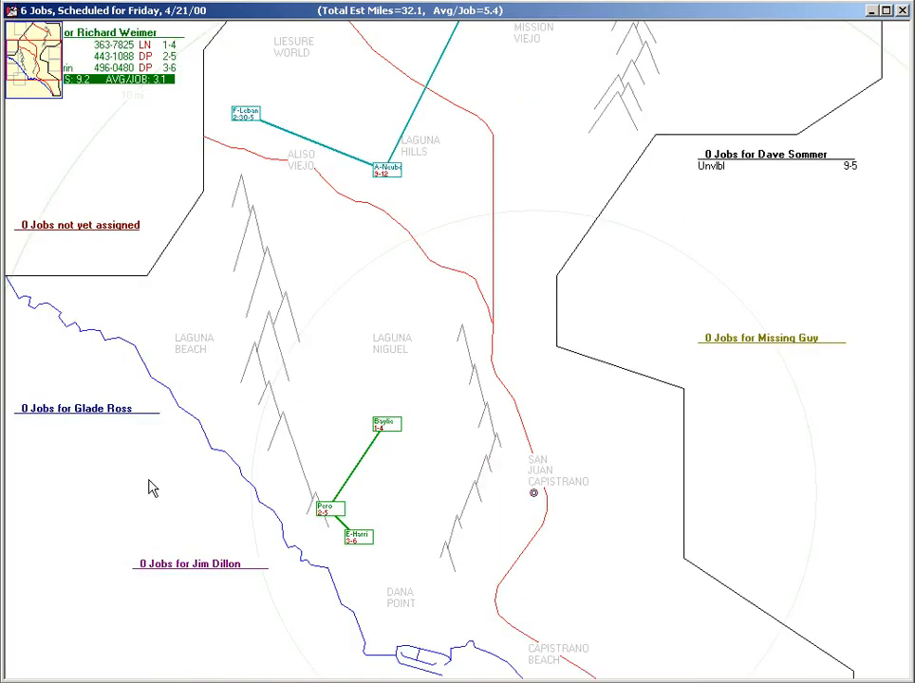
Step: Return the dispatch map to Thursday, 4/20/00 and compare the technicians' job lists with their routes
key(Page_Up)
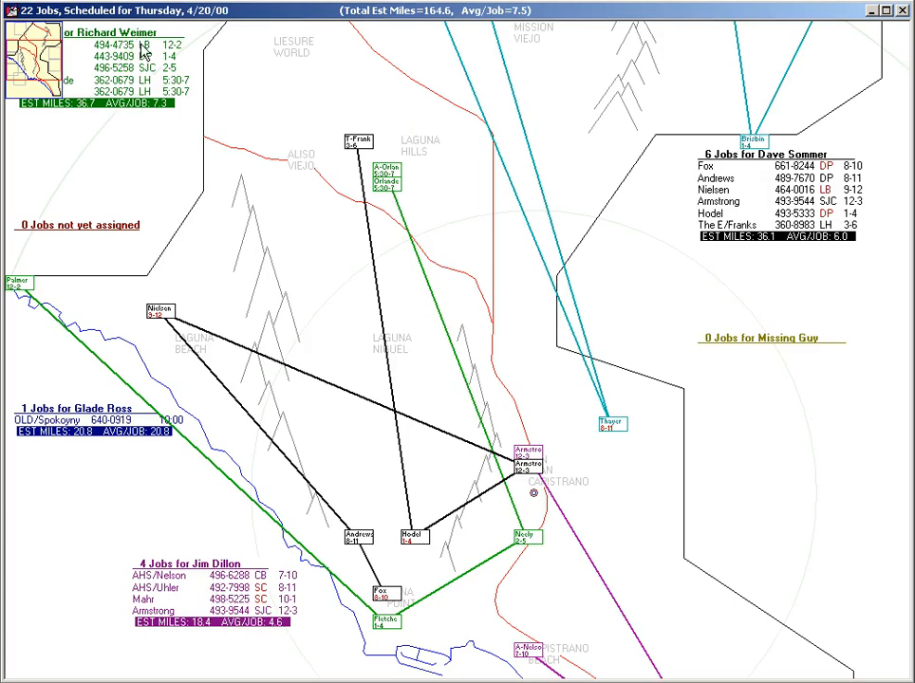
key(Up)
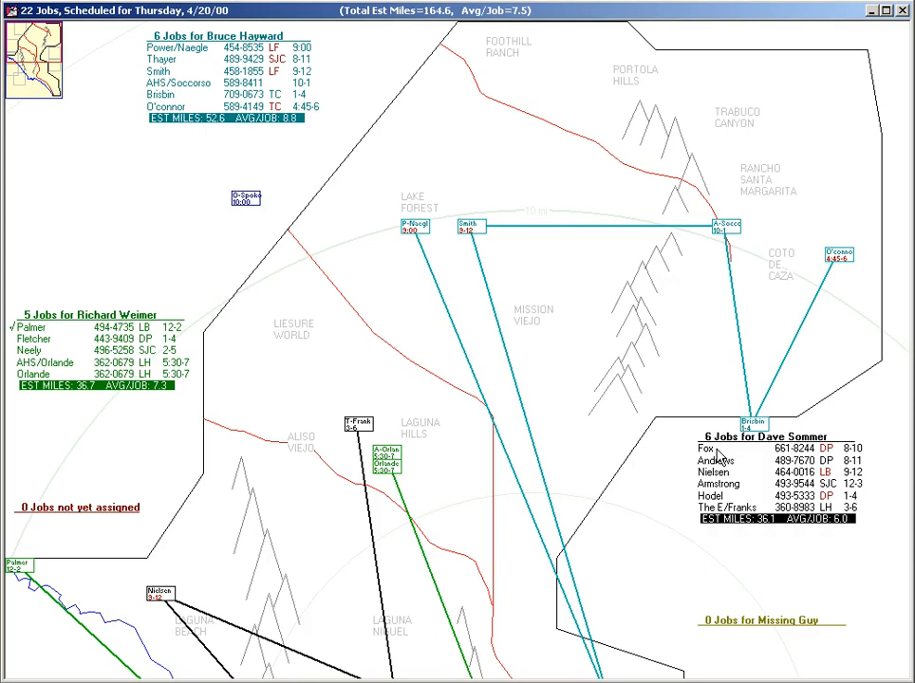
key(Down)
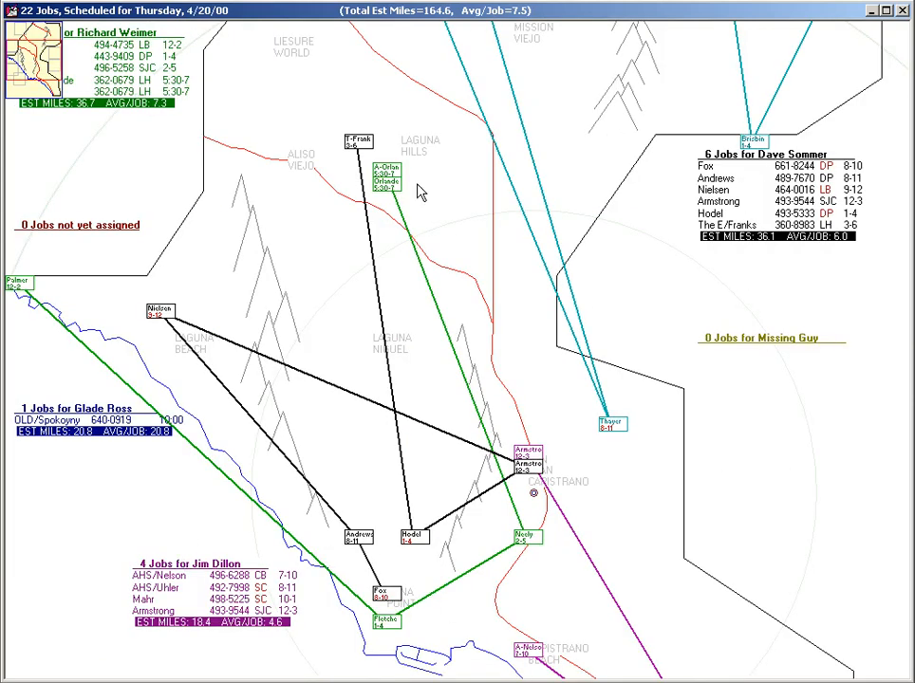
key(Up)
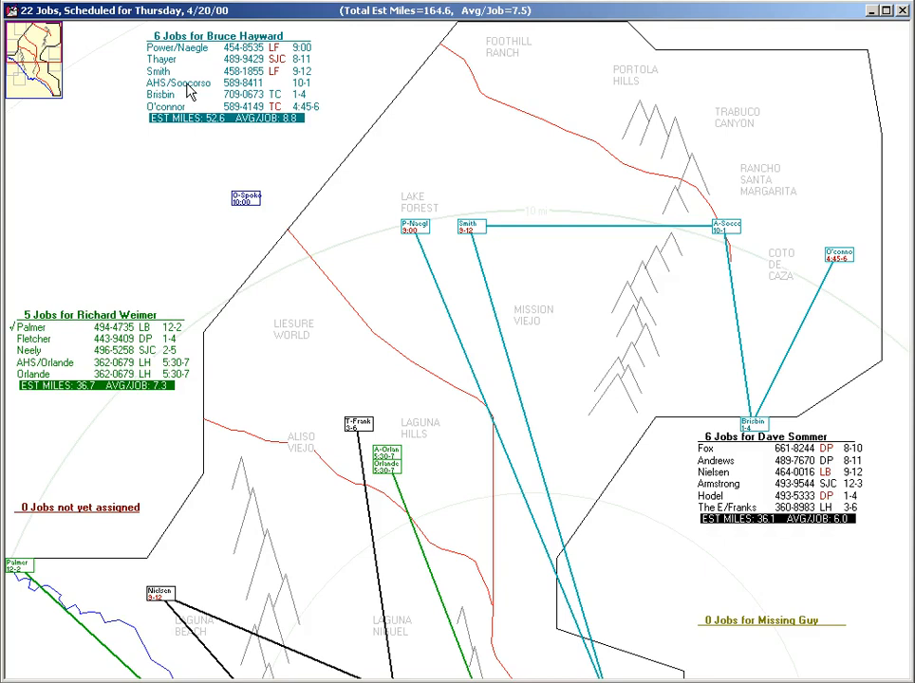
key(Down)
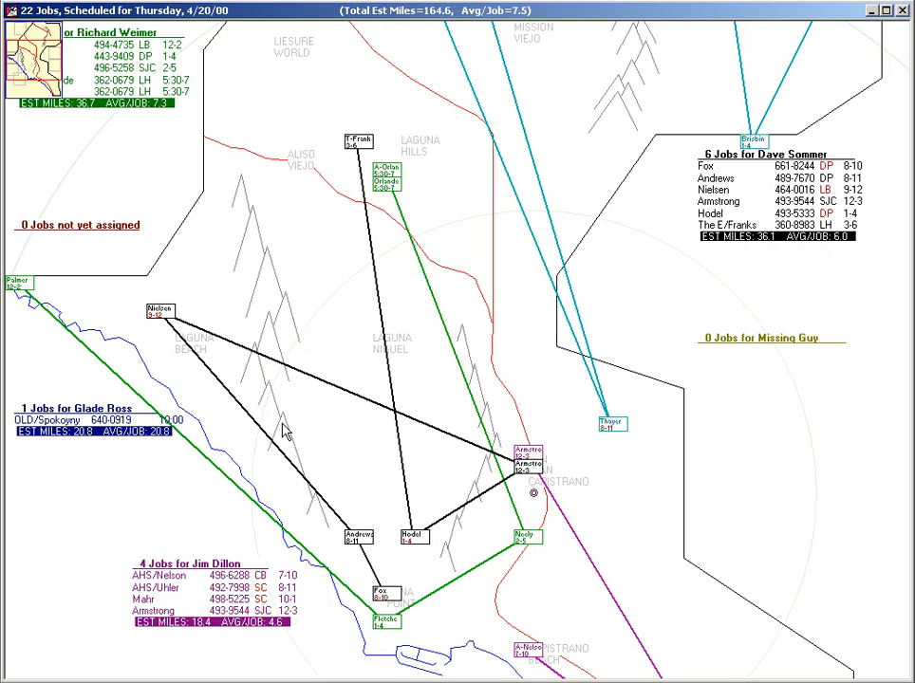
Step: Examine the check-marked job in the green technician's list and the location marker at San Juan Capistrano on Thursday's map
scroll(285, 432, up, 3)
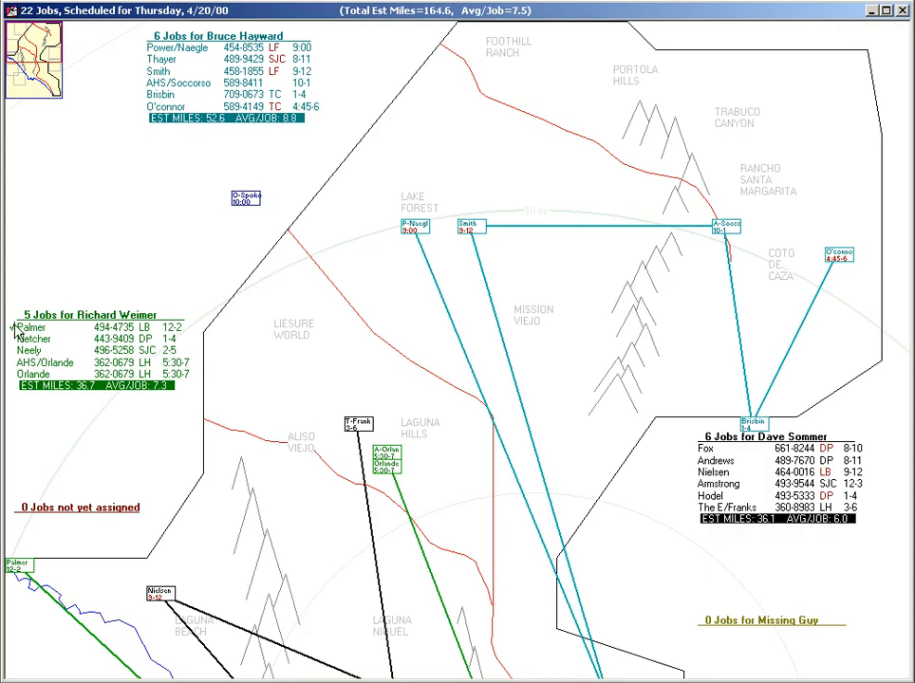
scroll(40, 349, down, 3)
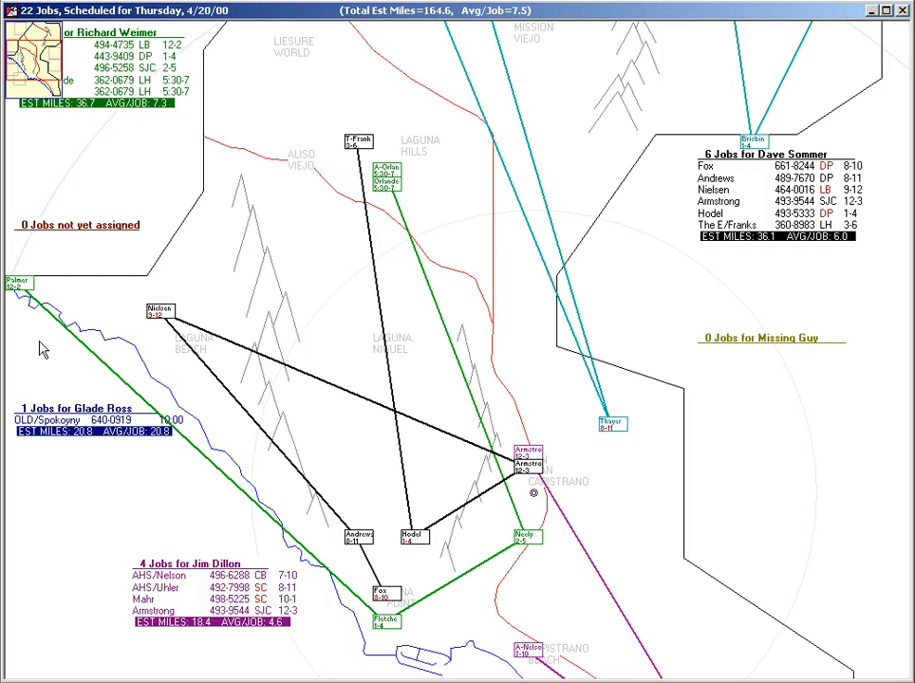
scroll(40, 349, up, 3)
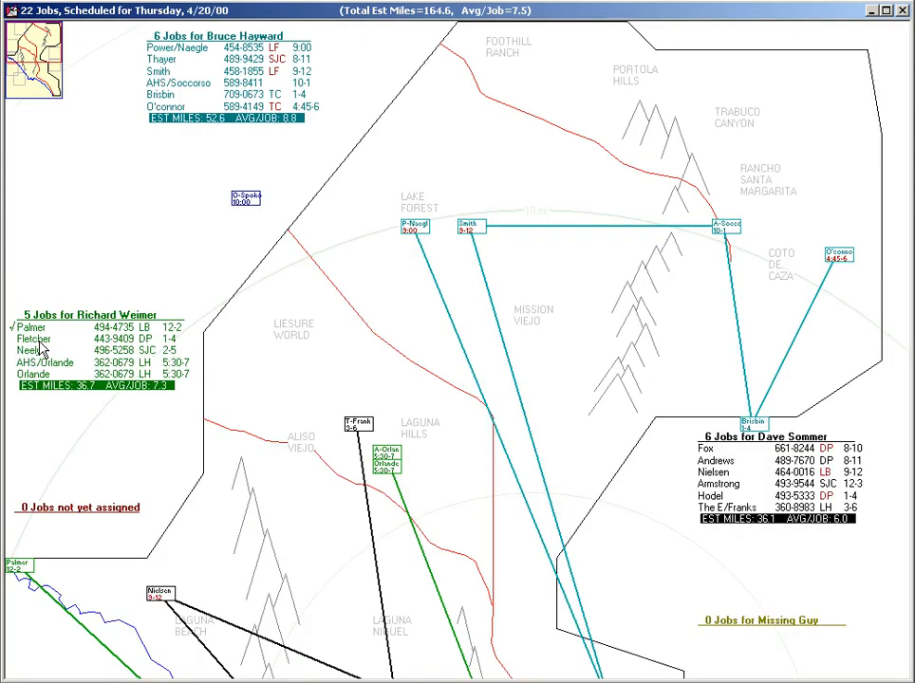
scroll(40, 349, down, 3)
scroll(40, 349, down, 3)
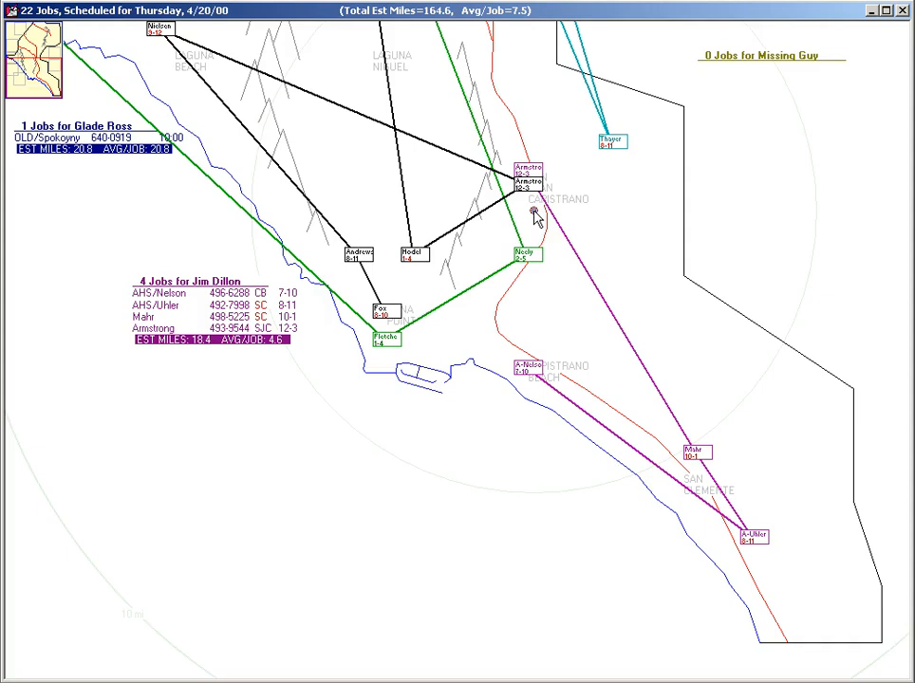
scroll(534, 218, up, 3)
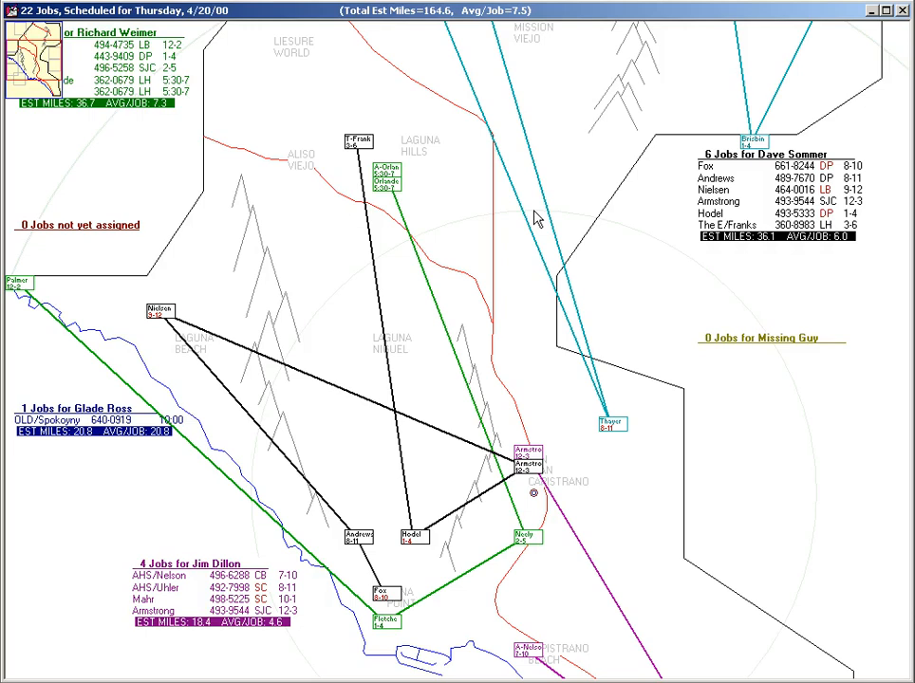
Step: Check the schedule list, close it and show the northern part of Thursday's dispatch map
key(F6)
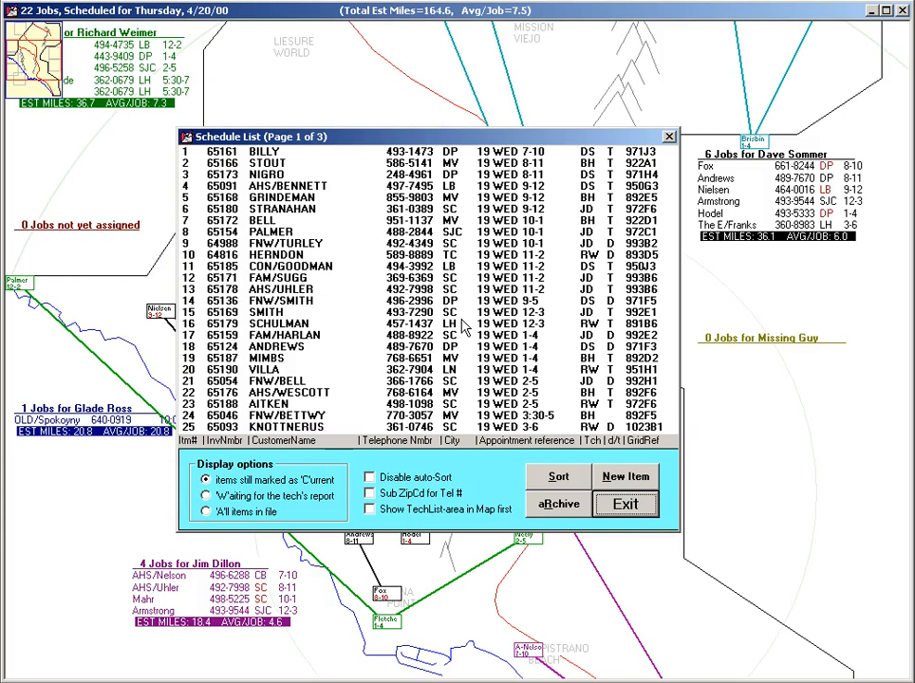
key(Escape)
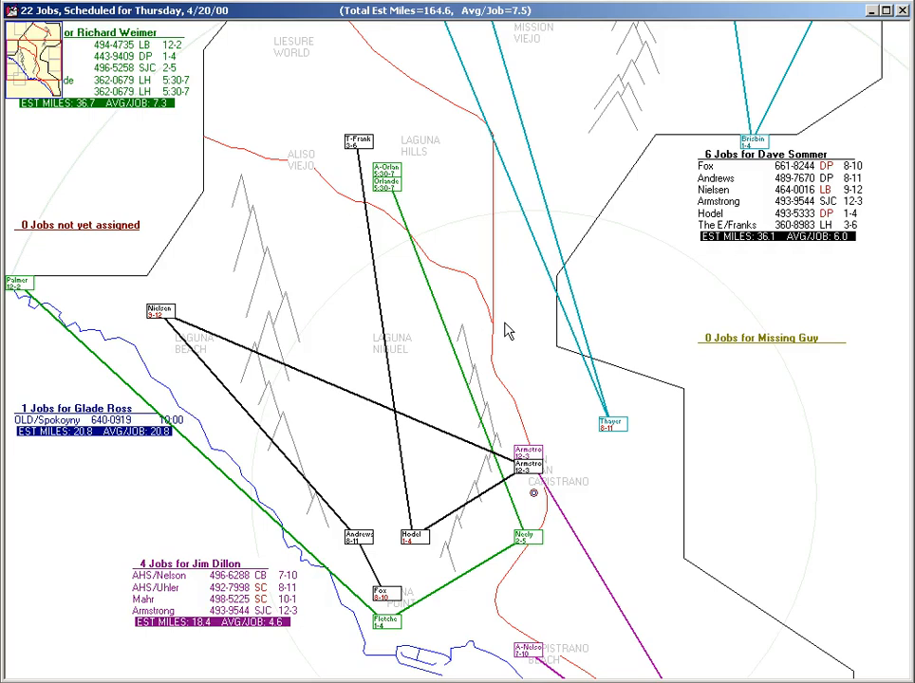
key(Up)
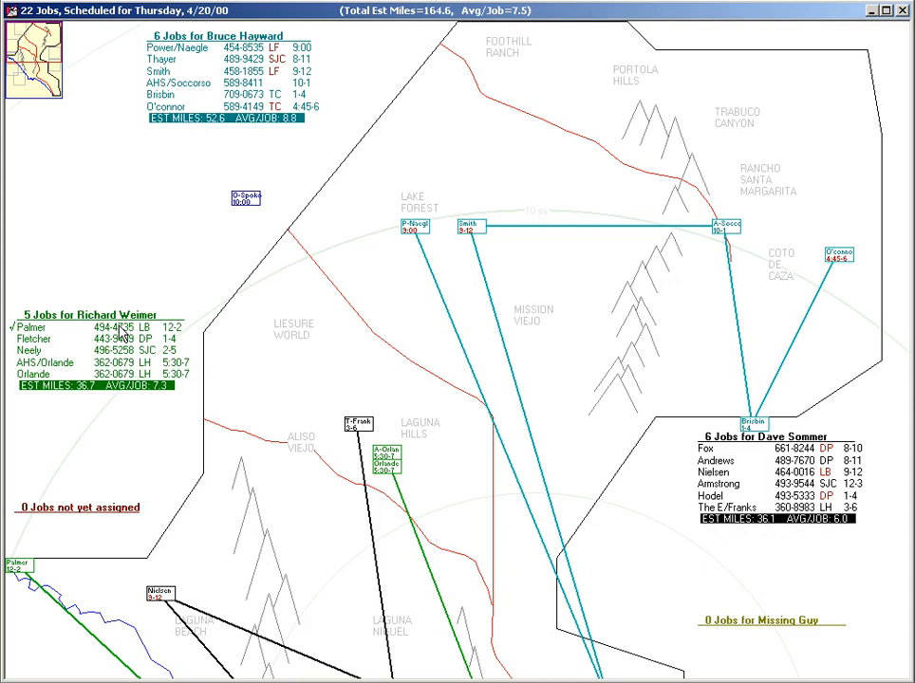
Step: Examine Thursday's job routes section by section between the northern, middle and southern parts of the dispatch map
scroll(121, 334, down, 3)
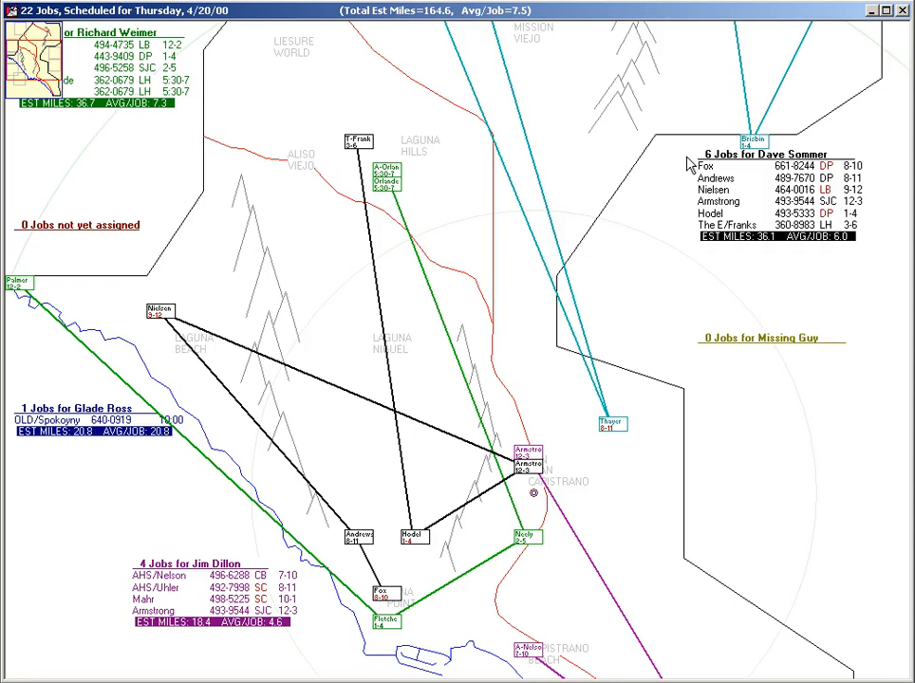
key(Page_Up)
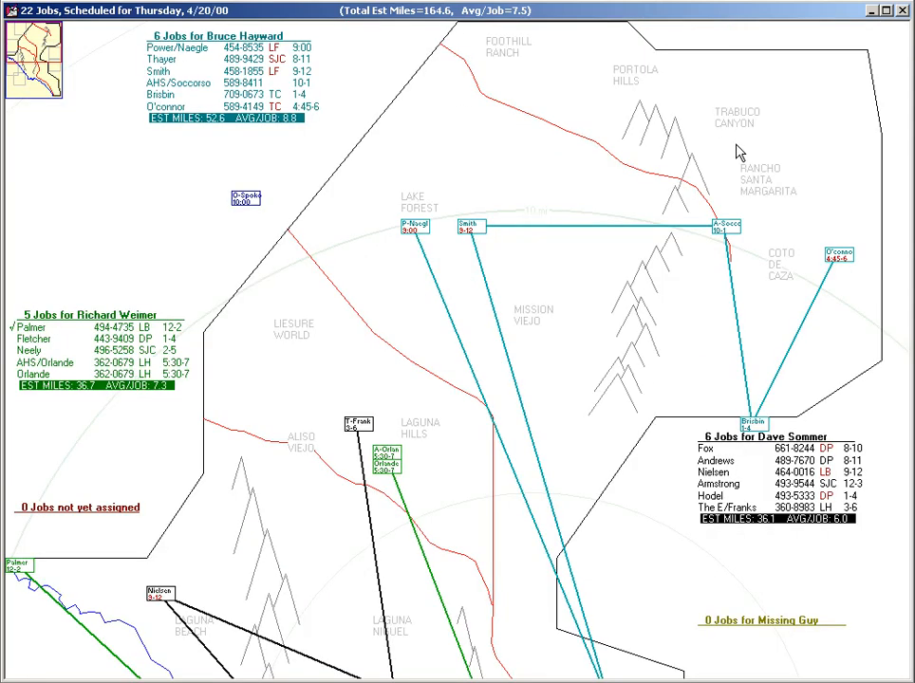
key(Page_Down)
key(Page_Down)
key(Page_Up)
key(Page_Up)
key(Page_Down)
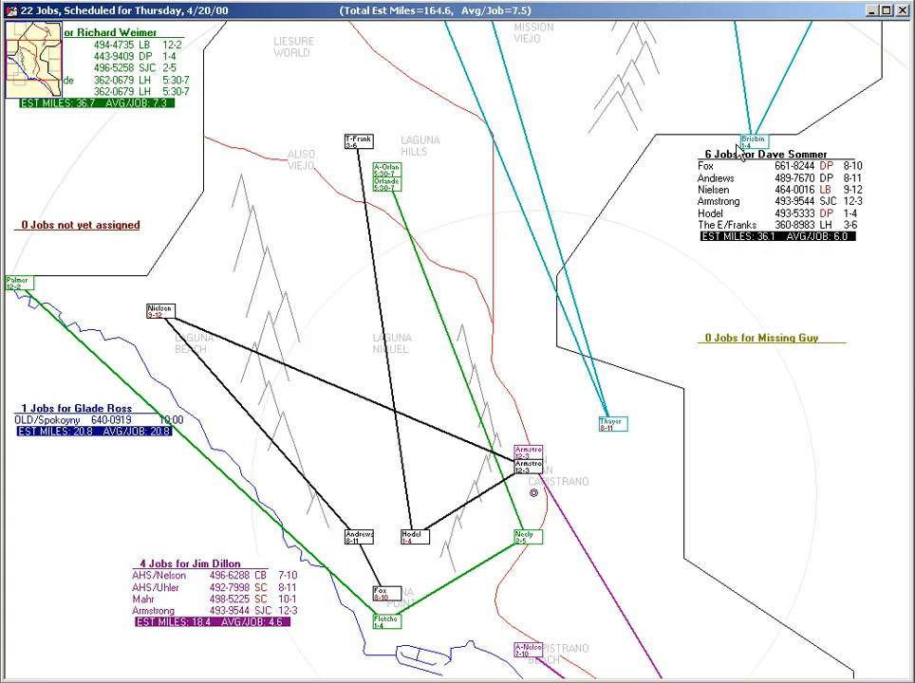
key(Page_Down)
key(Page_Up)
Step: Use the mini-map insert to jump between the northern, middle and southern map sections, finishing on the northern one
click(43, 67)
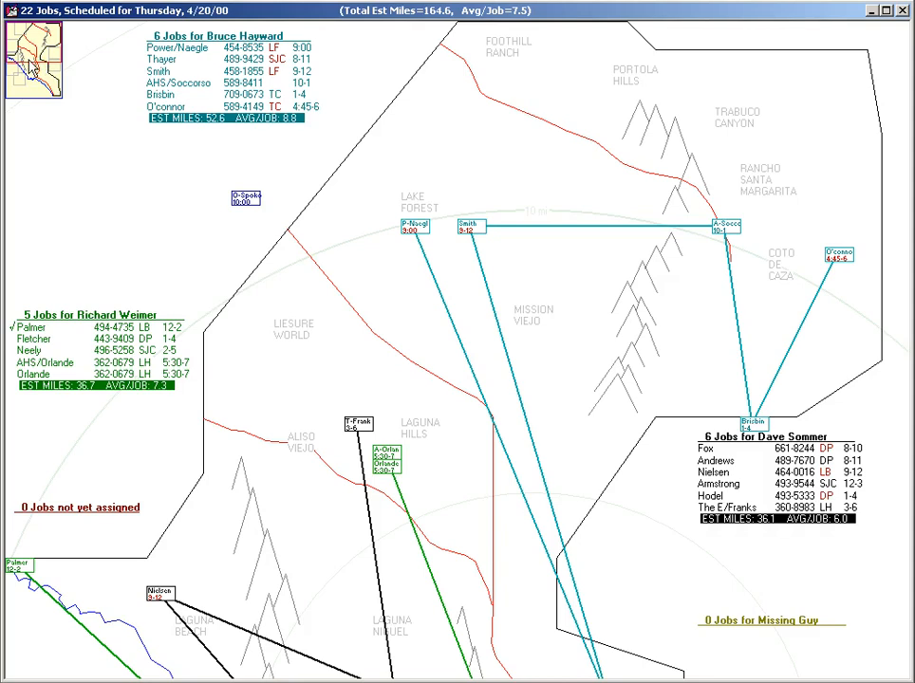
click(30, 57)
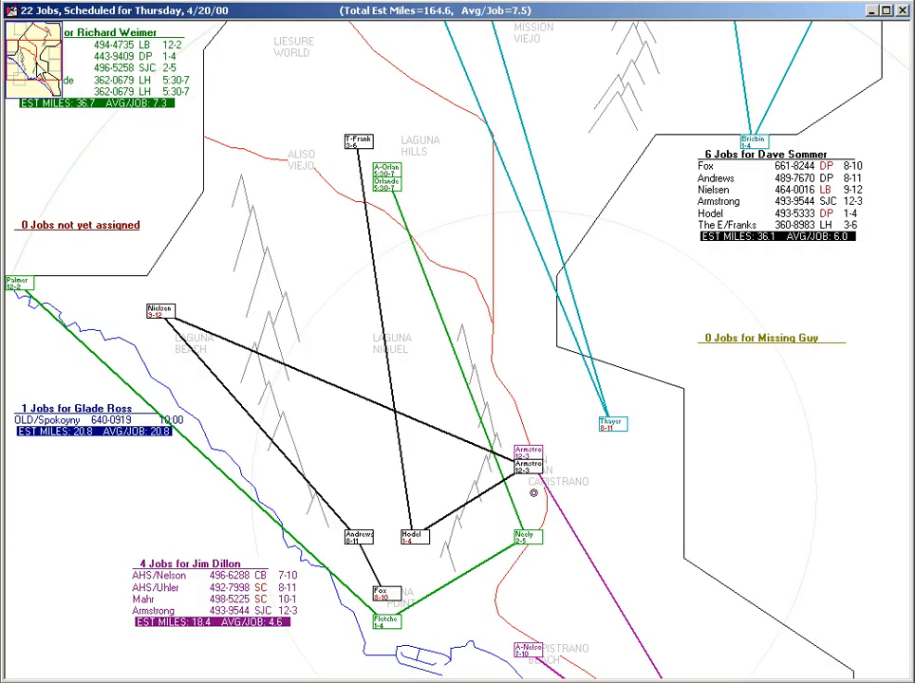
click(29, 73)
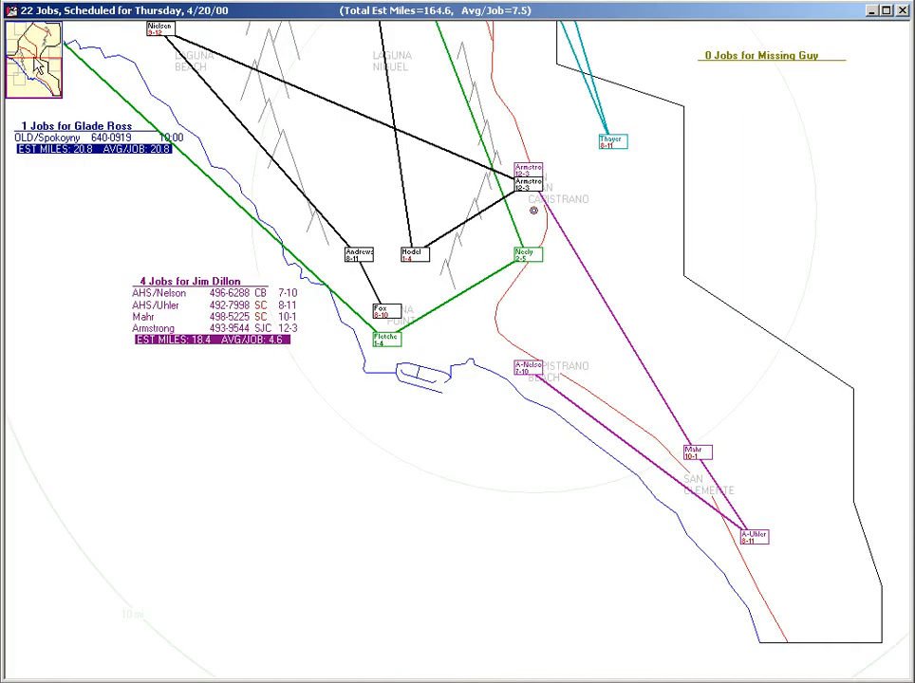
click(37, 63)
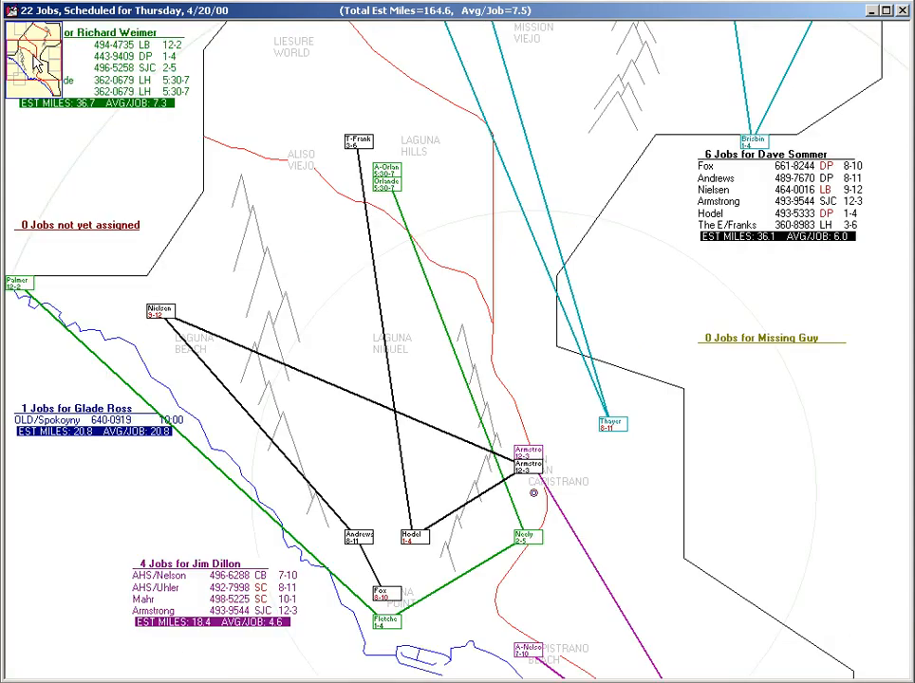
click(31, 57)
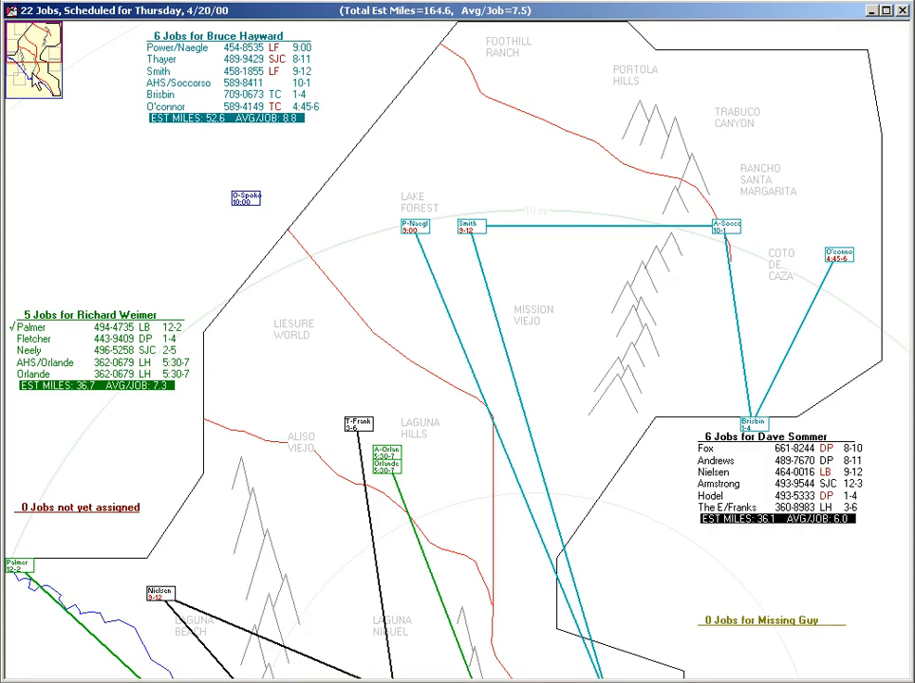
Step: Turn off the mini-map insert for the dispatch map in the ServiceDesk settings and save the local values
key(ctrl+F1)
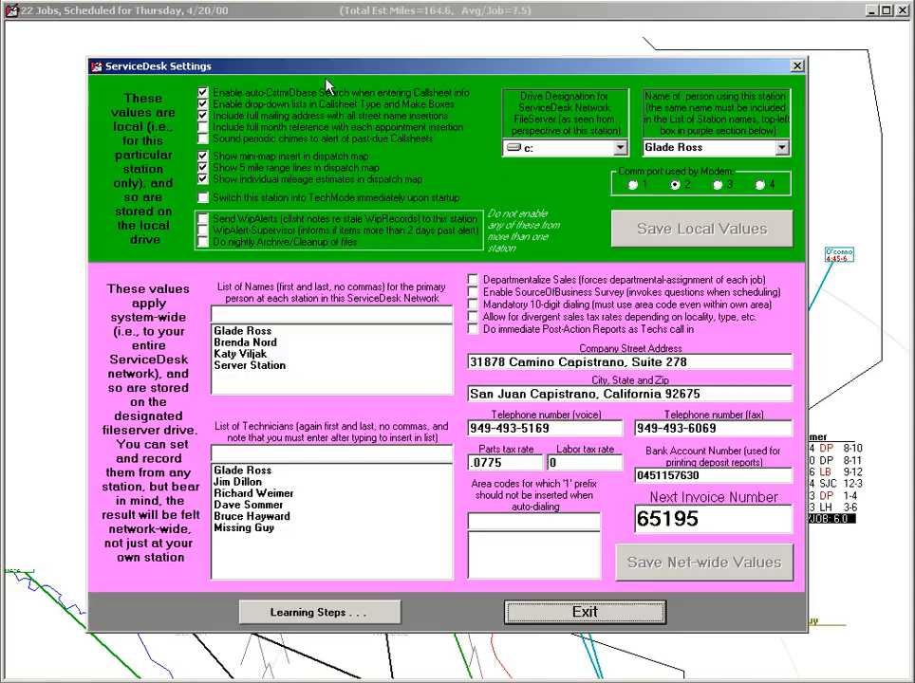
click(203, 158)
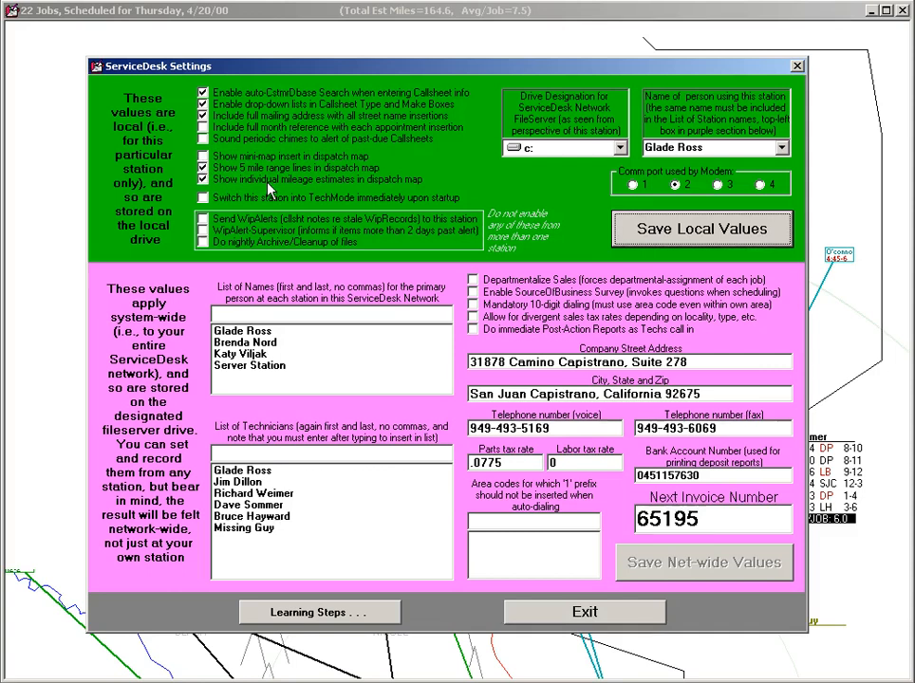
click(651, 233)
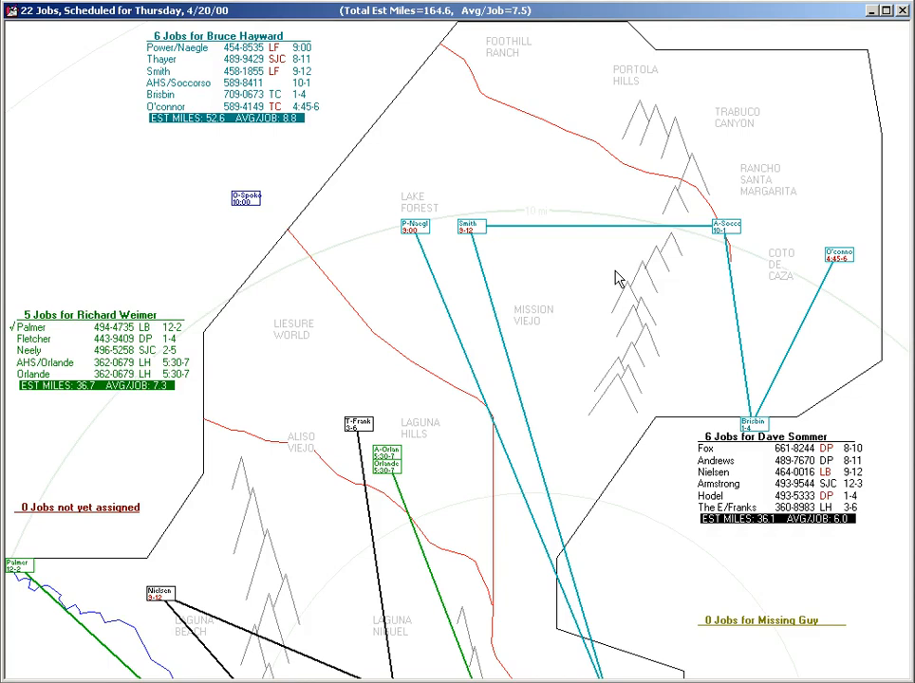
scroll(617, 277, down, 3)
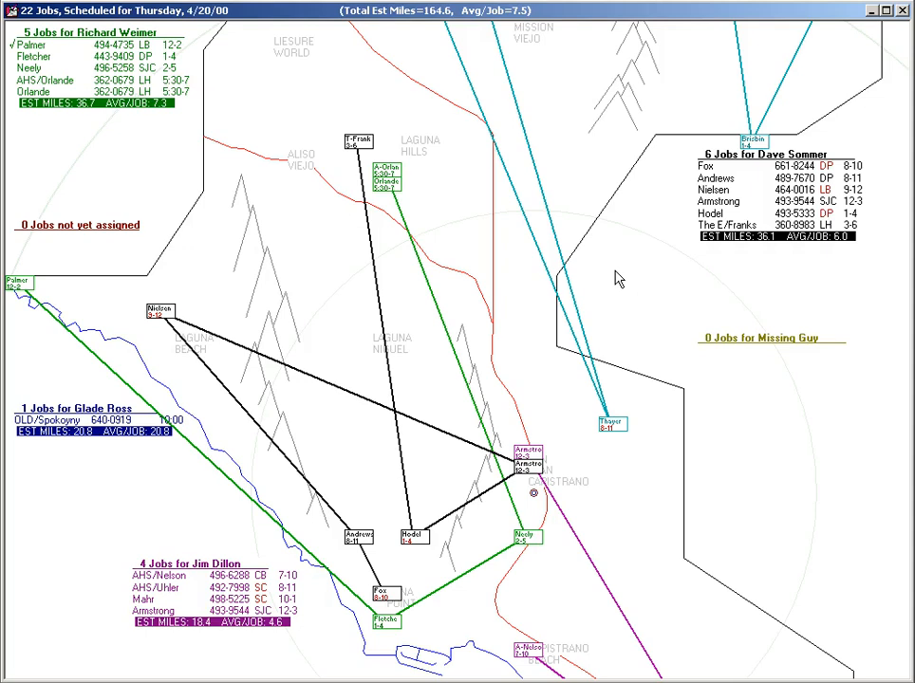
Step: Zoom out to the whole territory, advance to Friday, 4/21/00, and zoom back in on the northern section
click(616, 272)
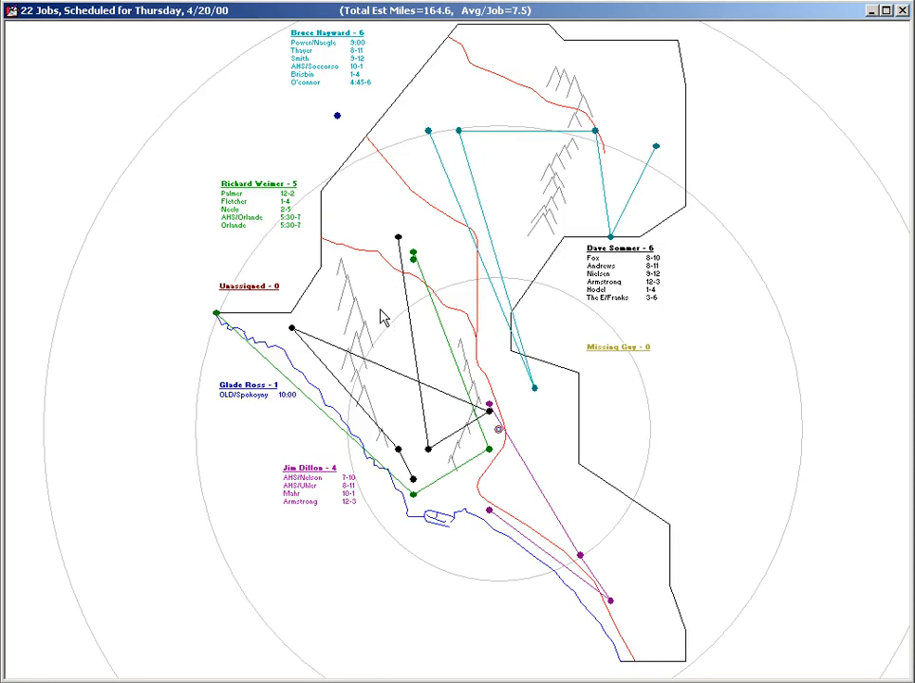
click(444, 287)
key(Page_Down)
click(444, 287)
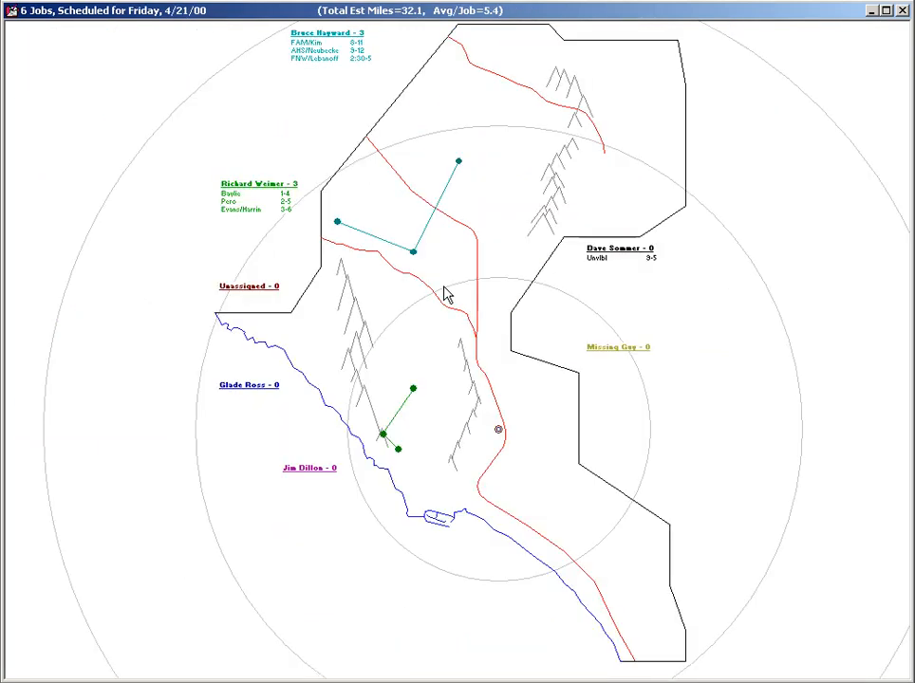
click(388, 385)
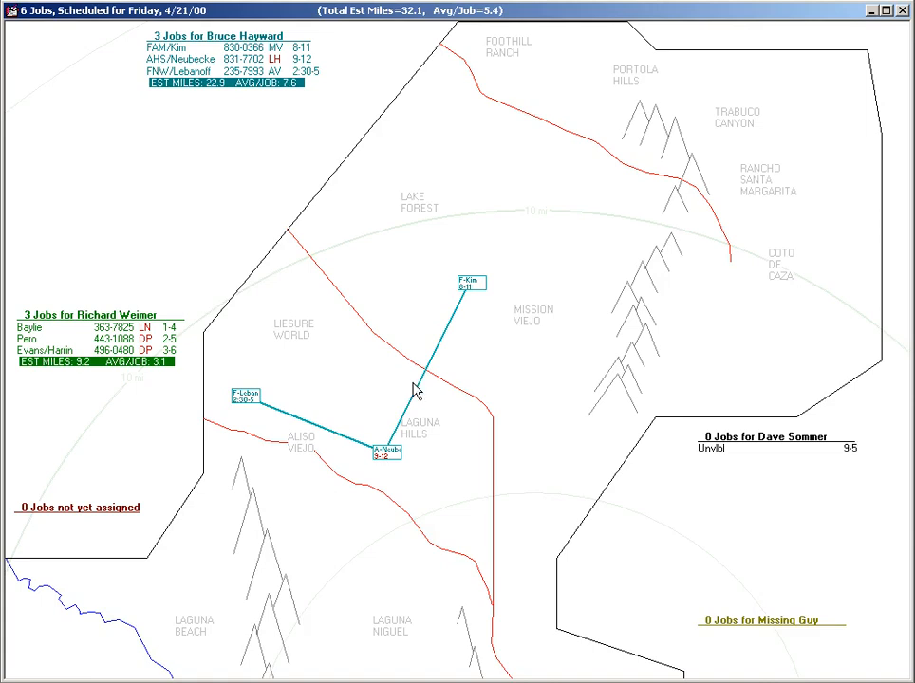
Step: Step the dispatch map back and forth between Wednesday, 4/19/00 and Friday, 4/21/00 to compare the daily routes
key(Down)
key(Up)
key(Page_Up)
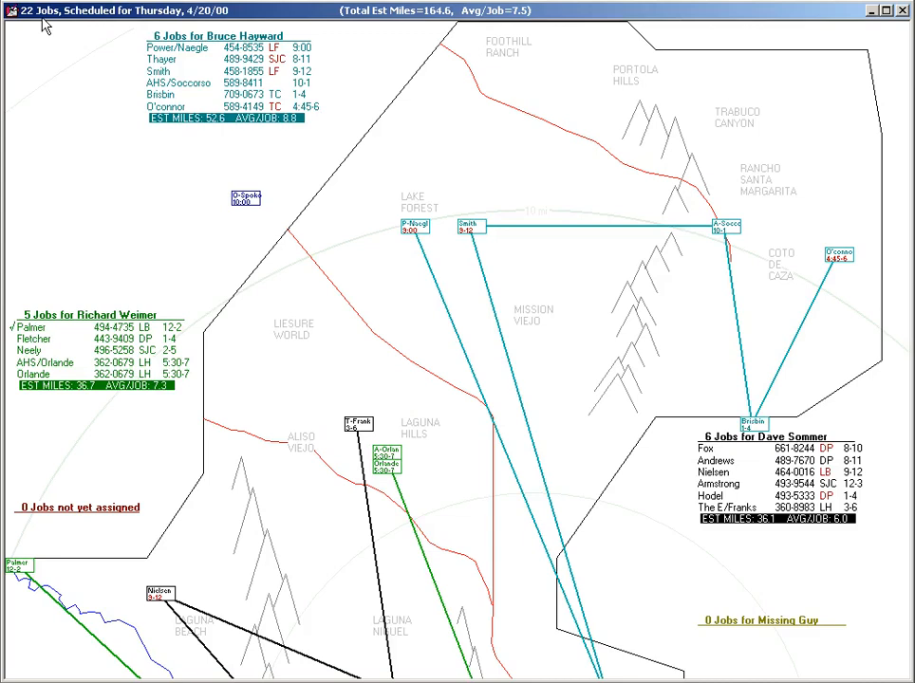
key(Page_Up)
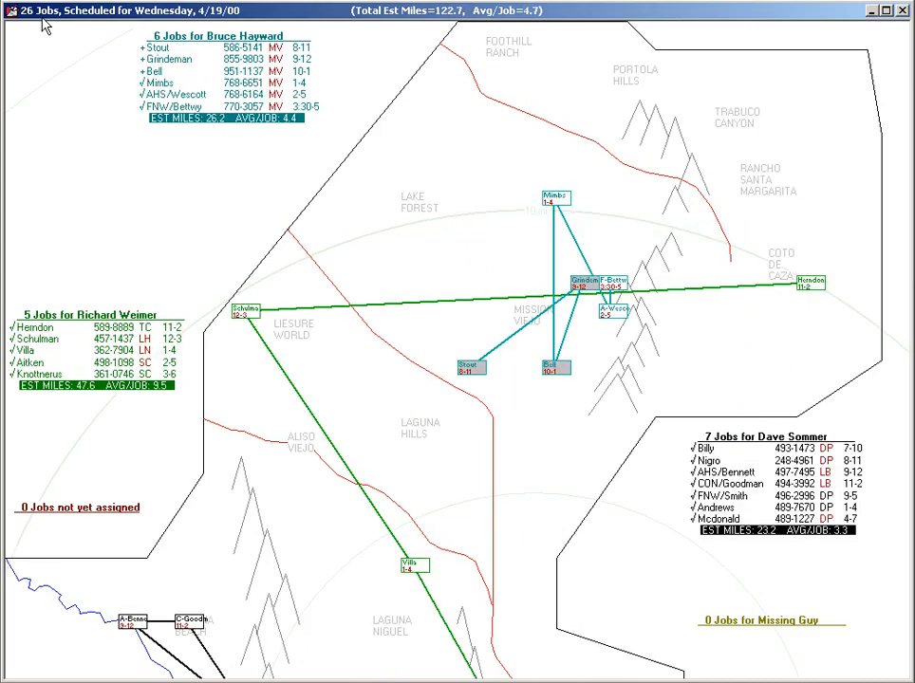
key(Page_Down)
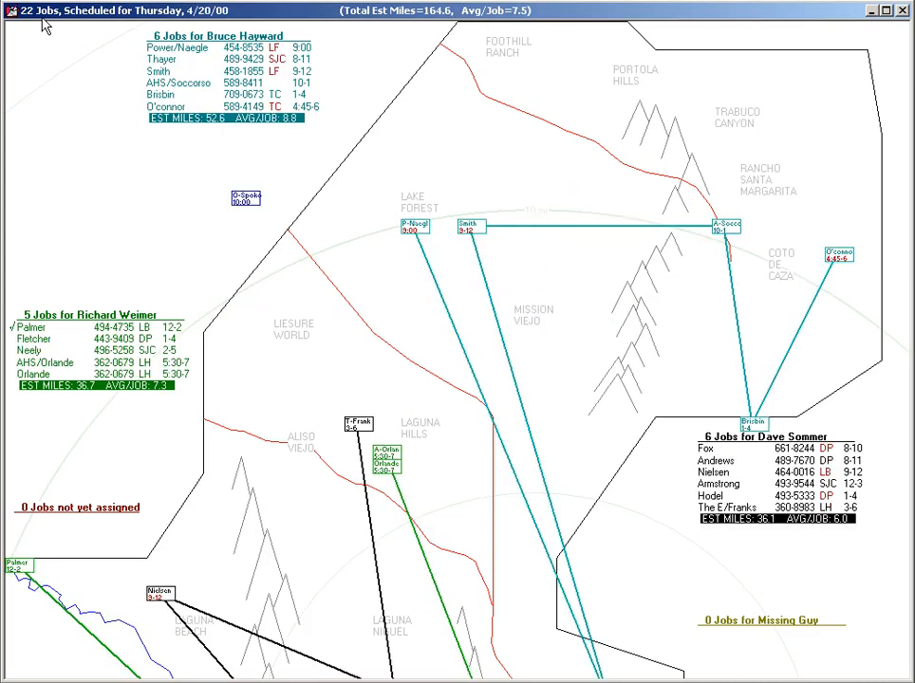
key(Page_Down)
key(Page_Up)
key(Page_Down)
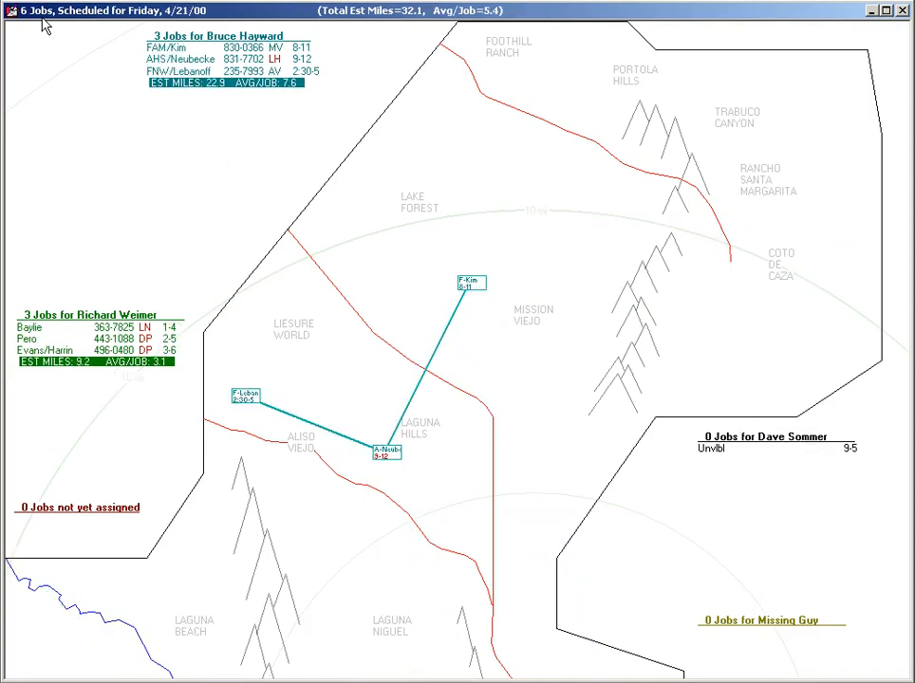
key(Page_Down)
key(Page_Up)
key(Page_Up)
key(Page_Up)
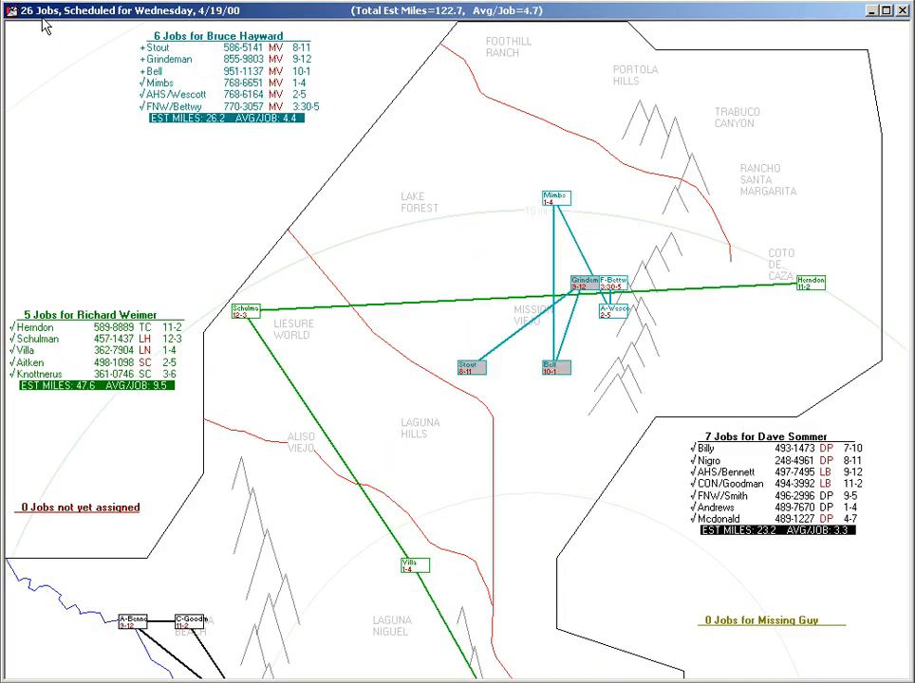
Step: Step the dispatch map back through Tuesday, 4/18/00 and Monday, 4/17/00 to examine the past days' jobs
key(Page_Up)
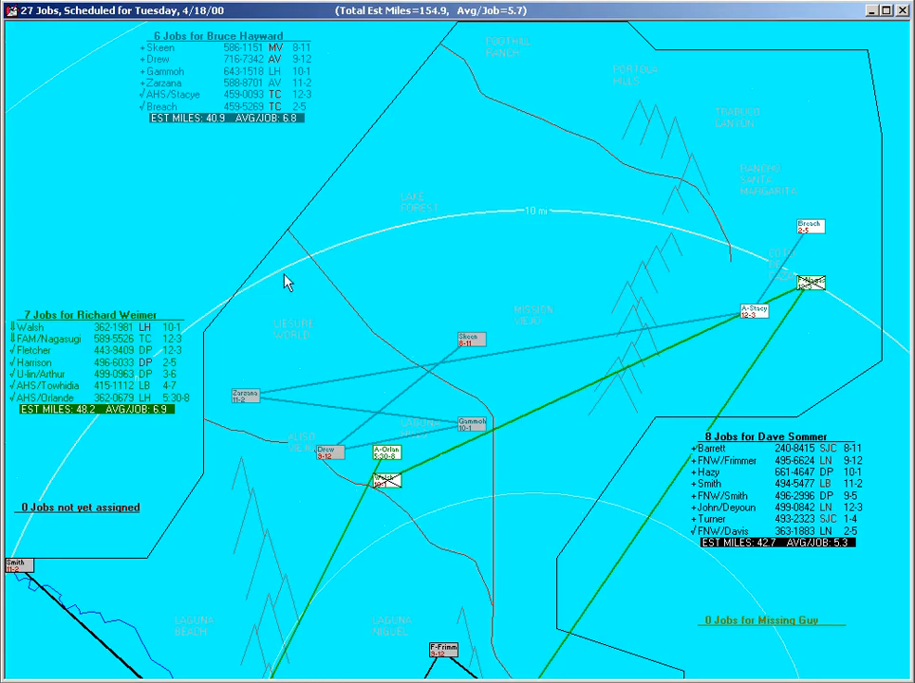
key(Page_Up)
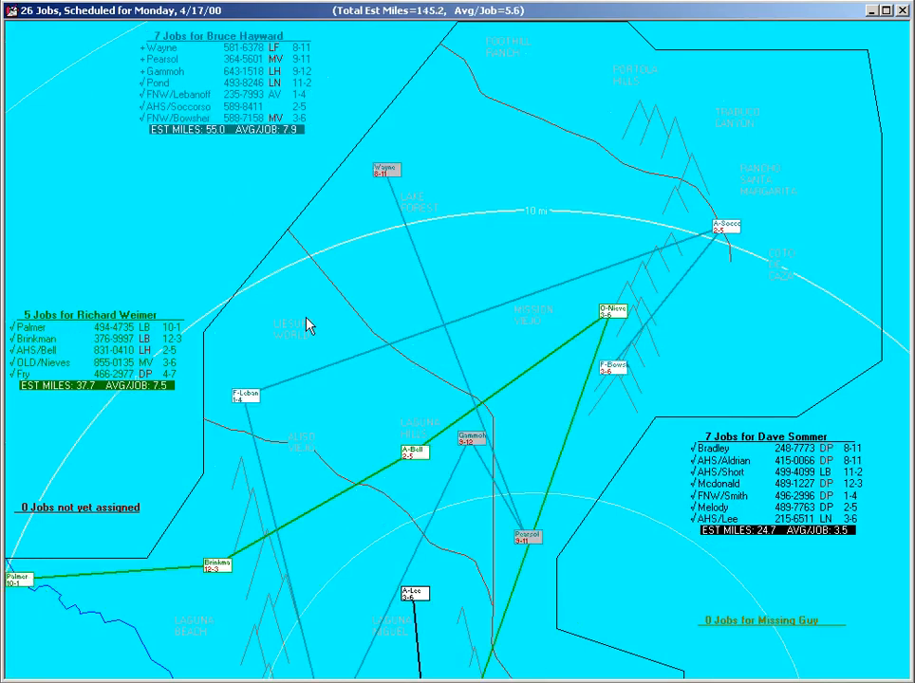
key(Page_Up)
key(Page_Down)
key(Page_Down)
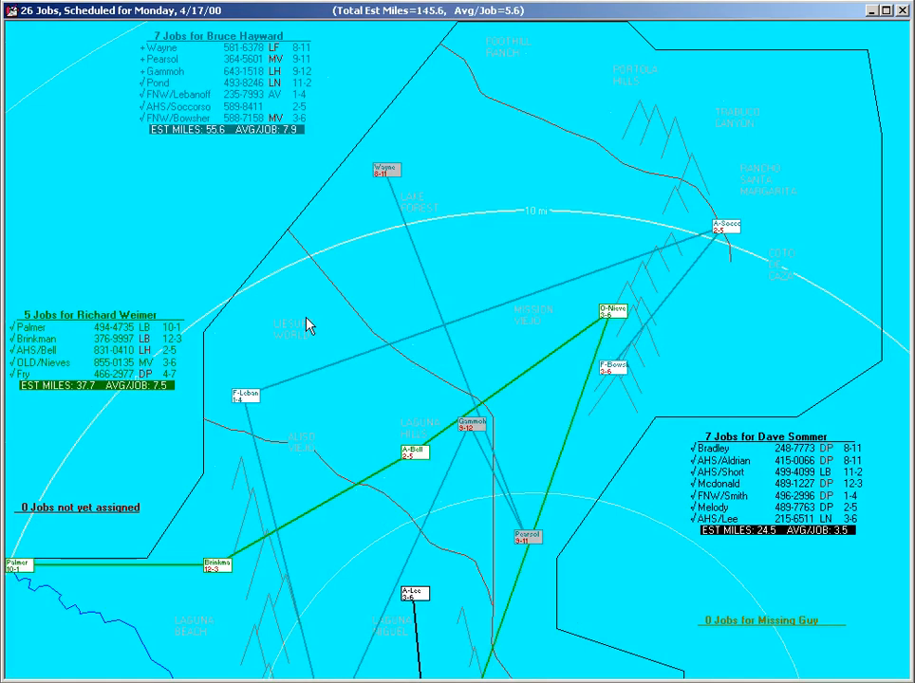
Step: Bring the dispatch map forward to Thursday, 4/20/00, check Wednesday, 4/19/00, and advance to Friday, 4/21/00
key(Page_Down)
key(Page_Down)
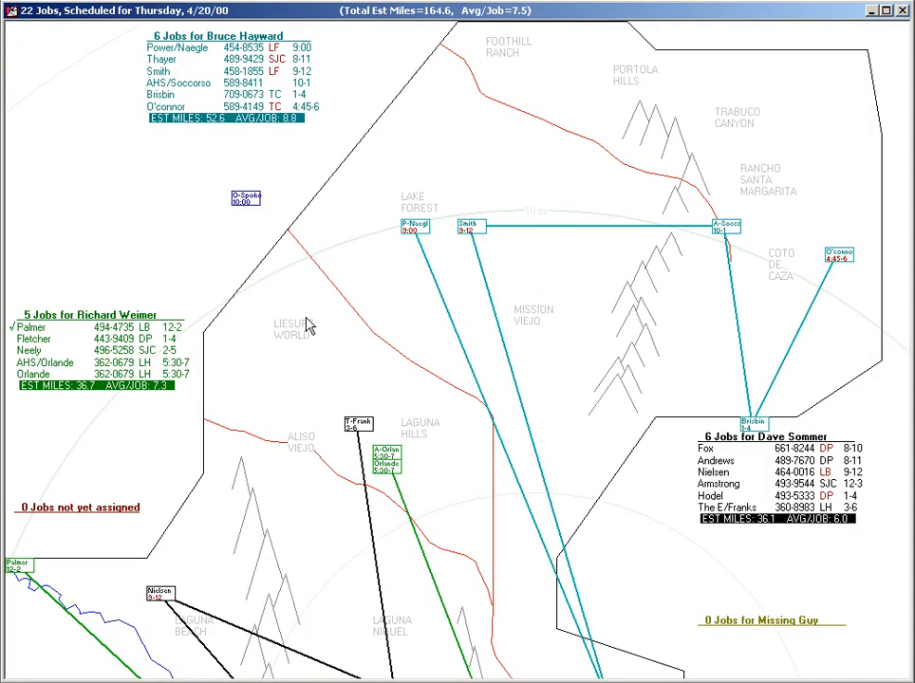
key(Page_Up)
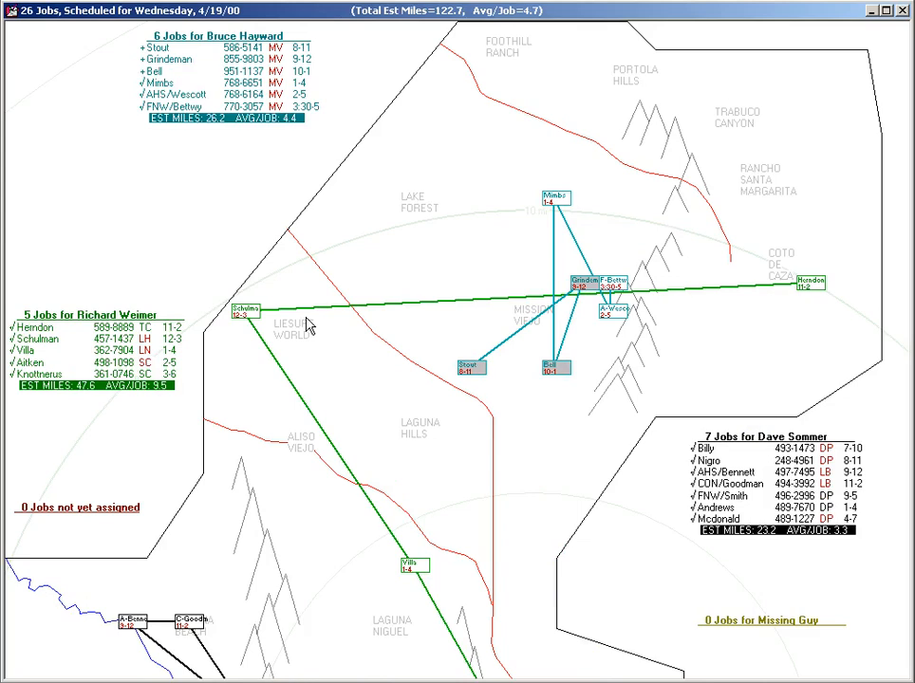
key(Page_Down)
key(Page_Down)
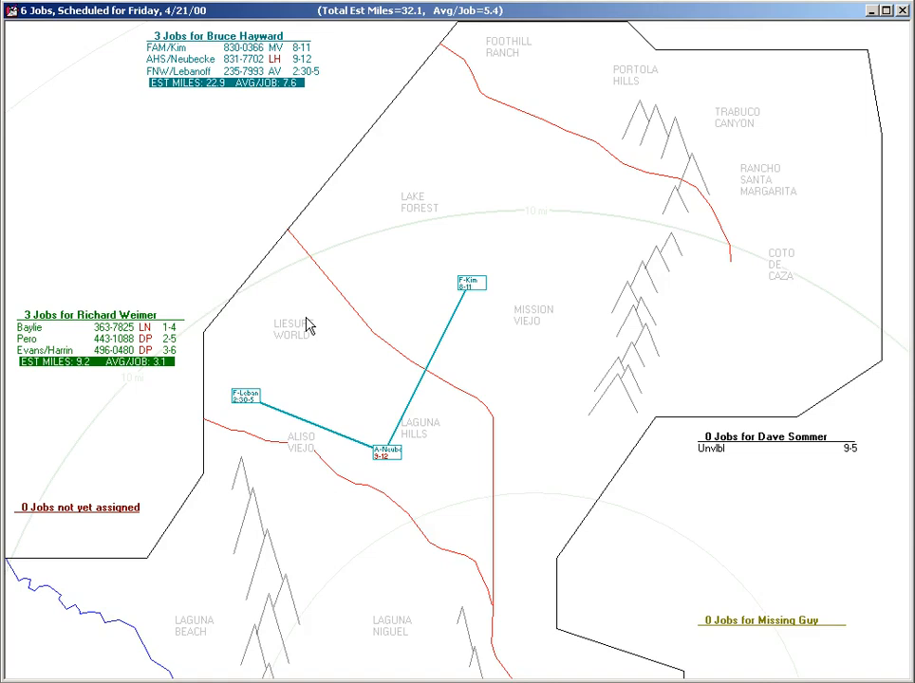
Step: Open the map's date calendar and jump the dispatch map to Wednesday, 6/7/00
right_click(305, 318)
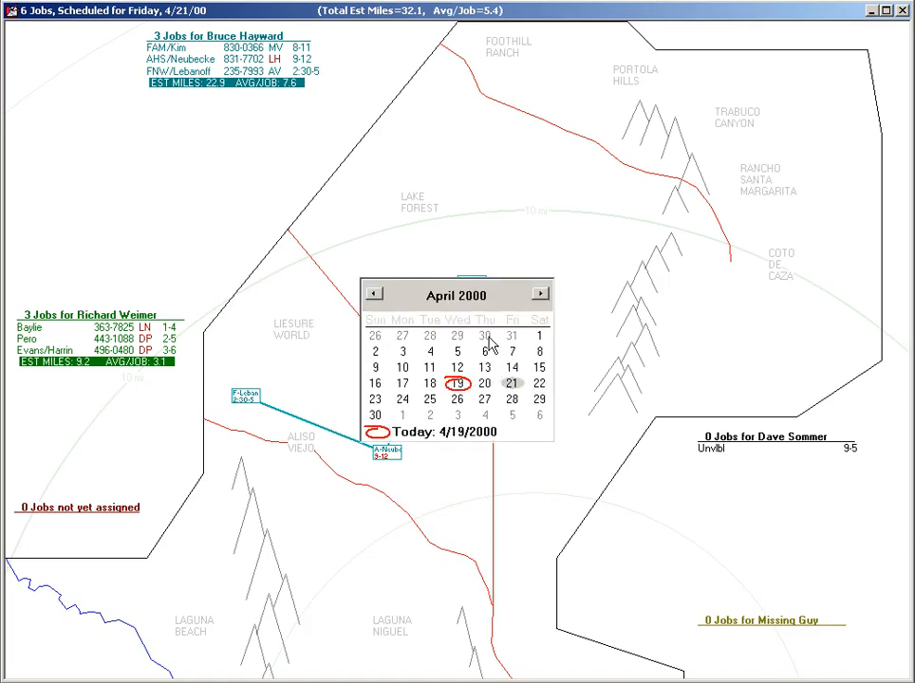
click(540, 294)
click(540, 295)
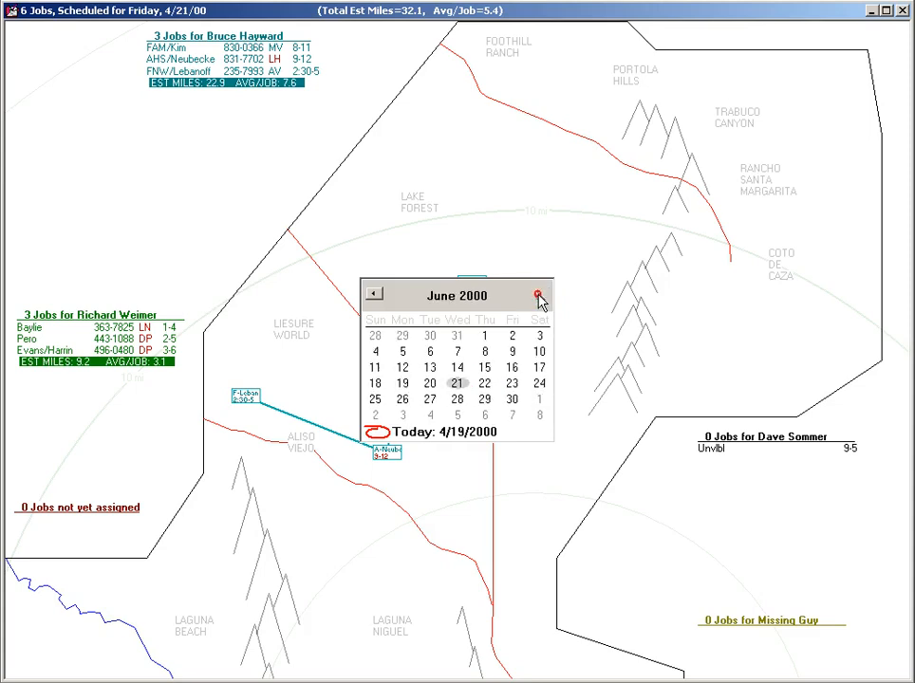
click(458, 352)
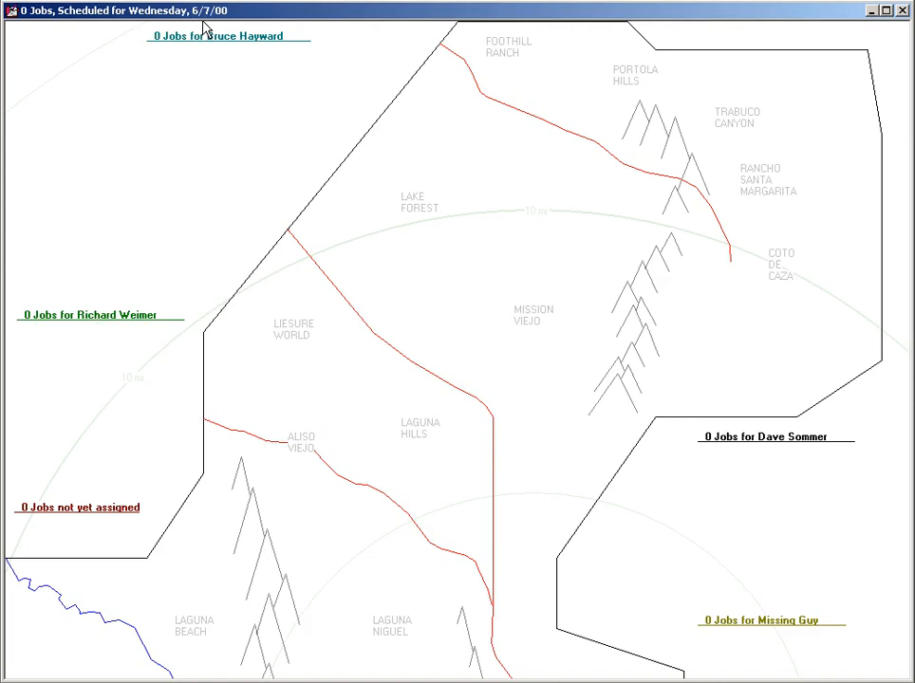
Step: Return the dispatch map to Wednesday, 4/19/00 by picking that date in the calendar
click(379, 211)
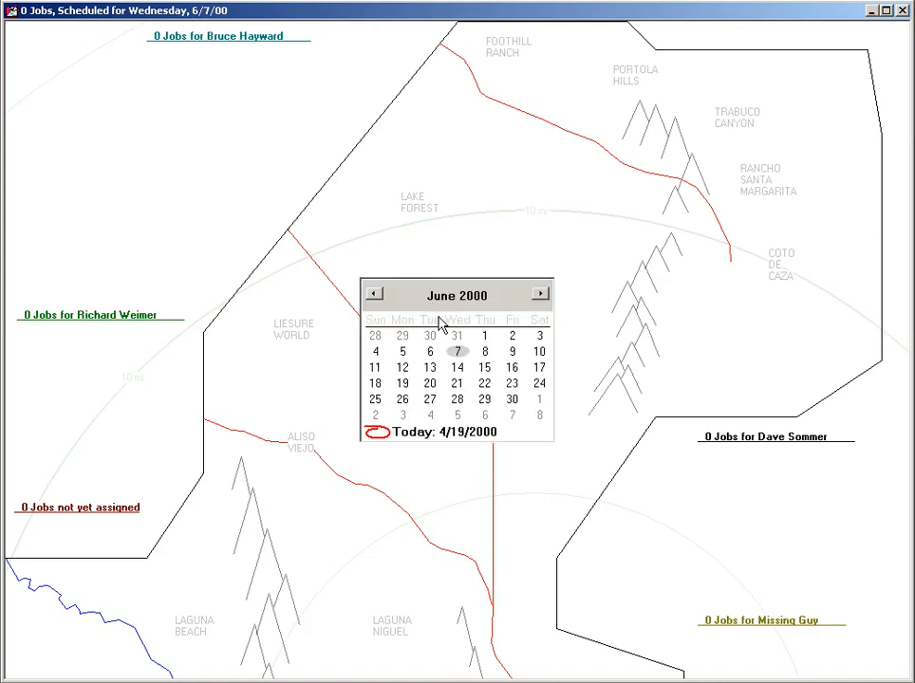
click(373, 294)
click(373, 295)
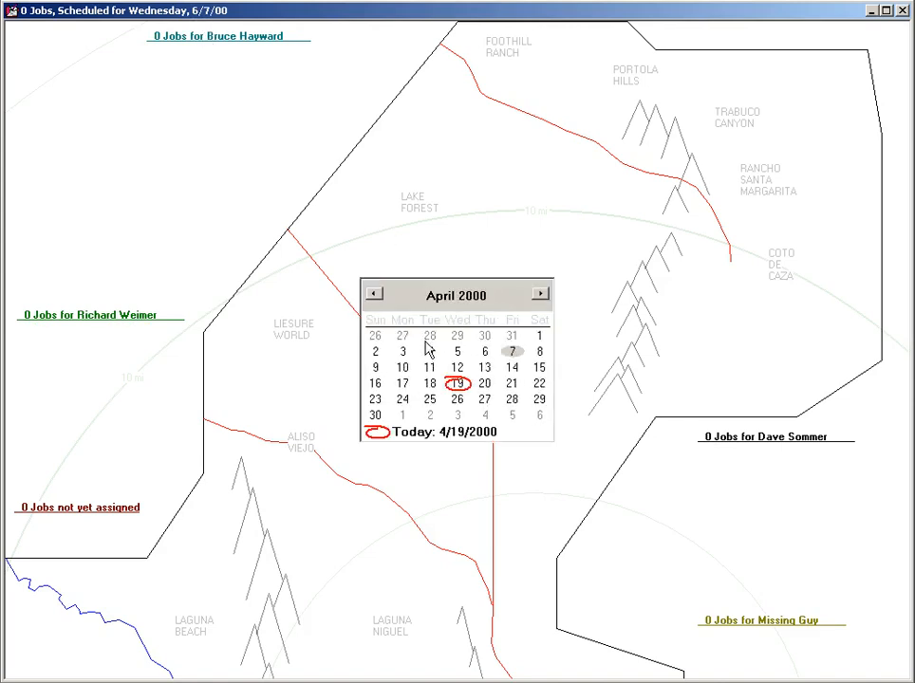
click(458, 384)
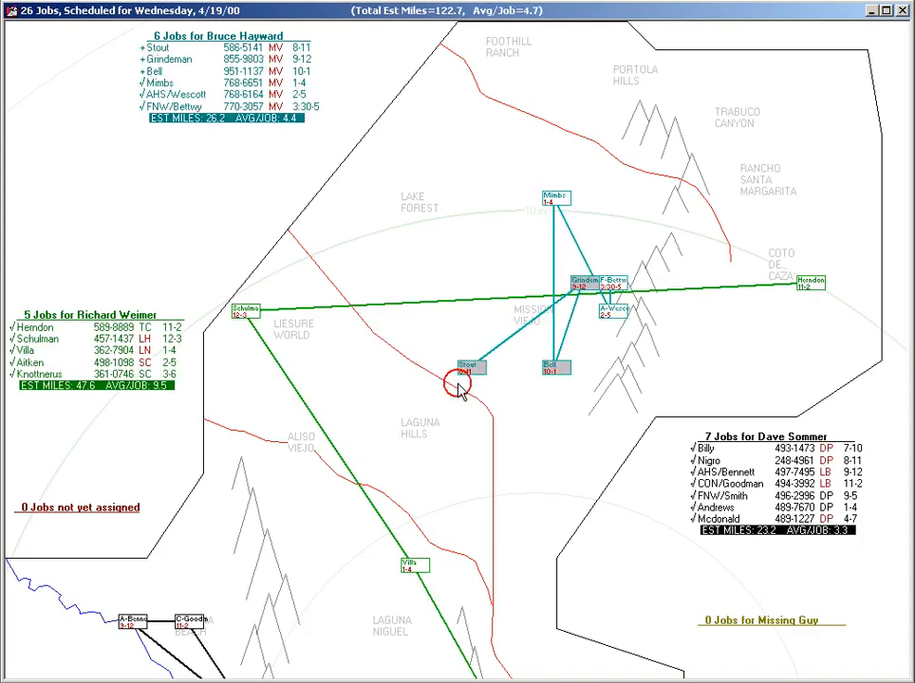
Step: View the whole-map overview for Wednesday, 4/19/00, and examine the jobs and routes in the map's southern section
right_click(279, 347)
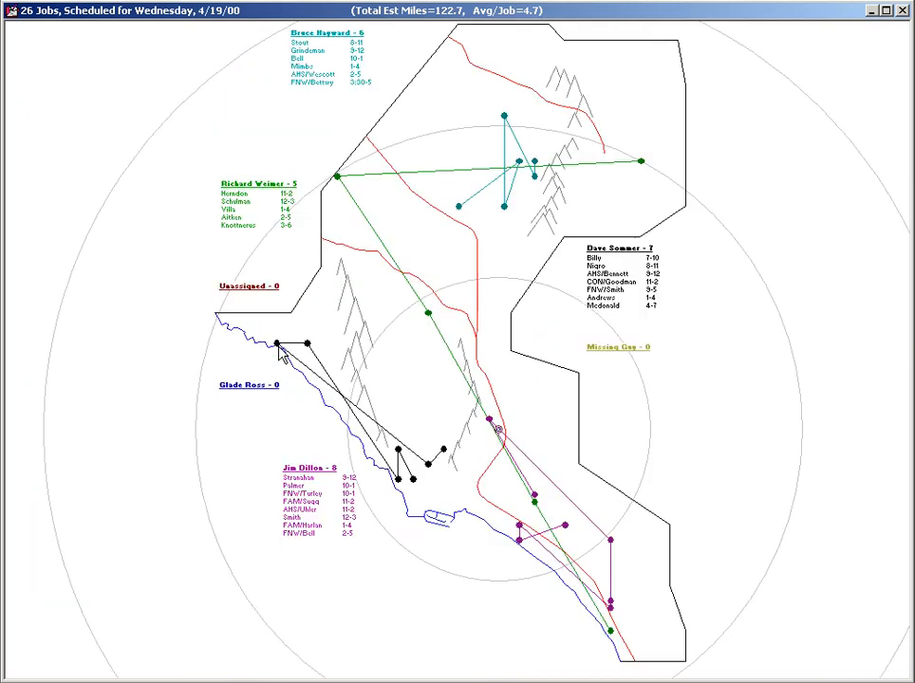
click(279, 347)
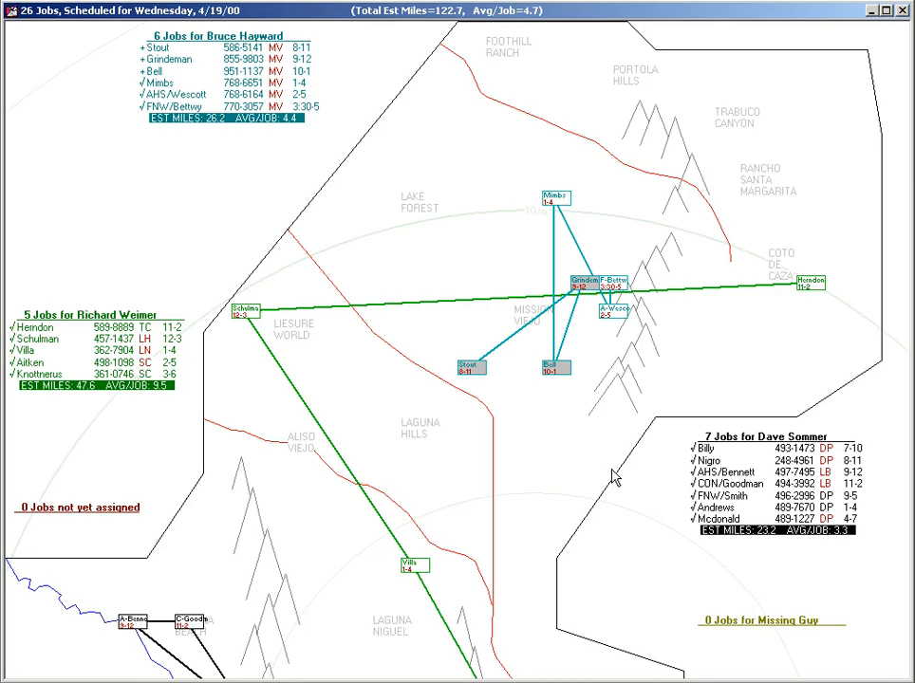
scroll(615, 478, down, 3)
scroll(615, 477, down, 3)
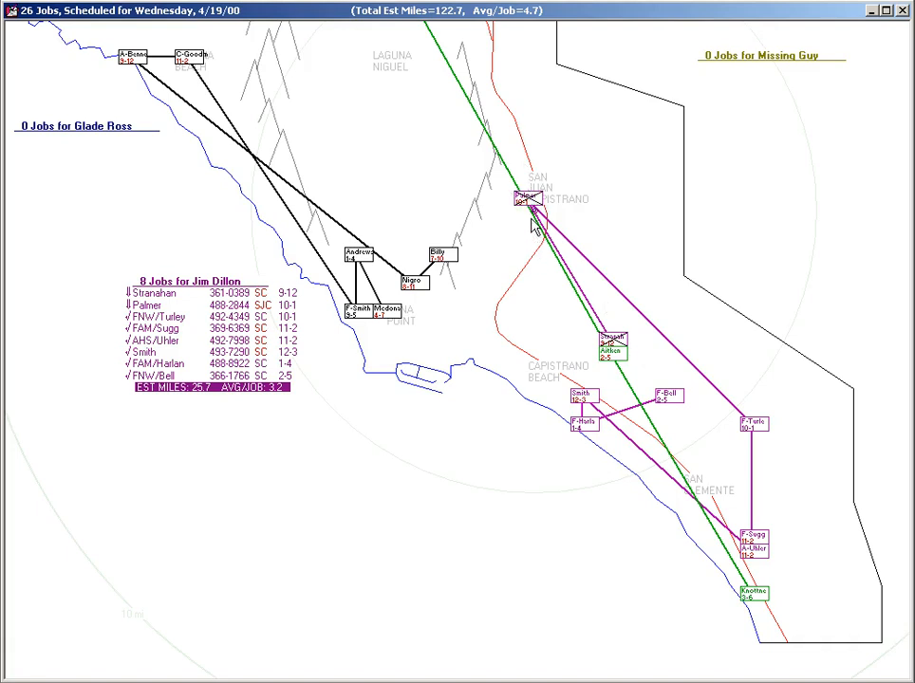
Step: Advance the dispatch map to Thursday, 4/20/00 and examine its southern, middle and northern sections
key(Page_Down)
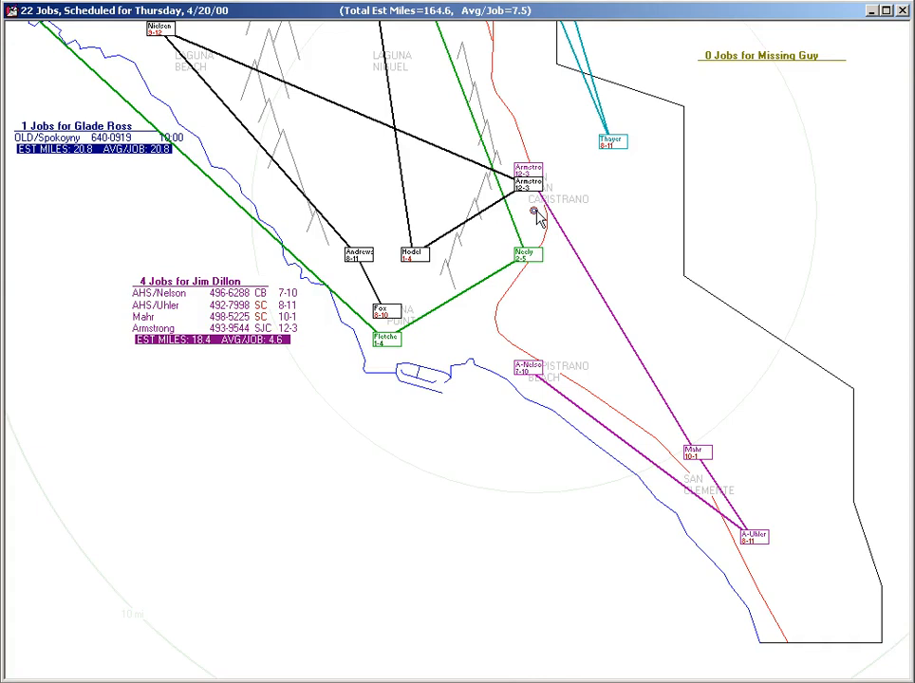
scroll(536, 217, up, 3)
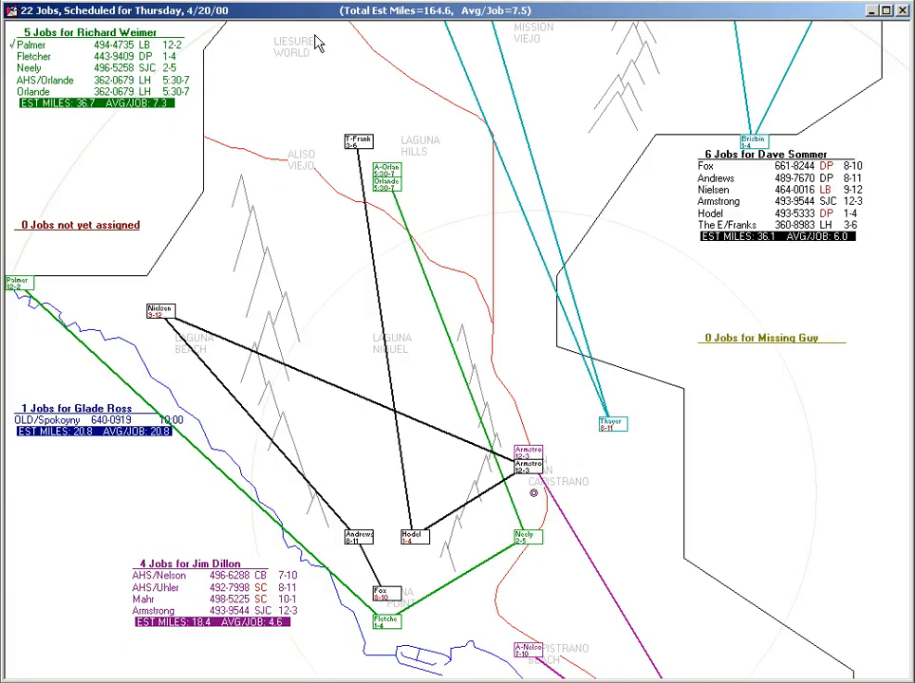
key(Down)
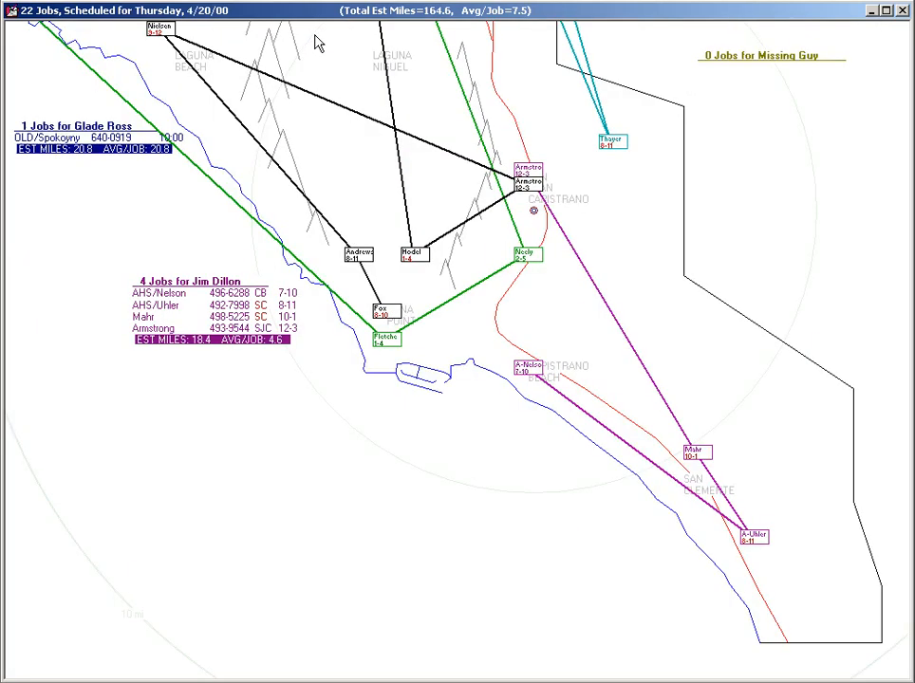
key(Up)
key(Up)
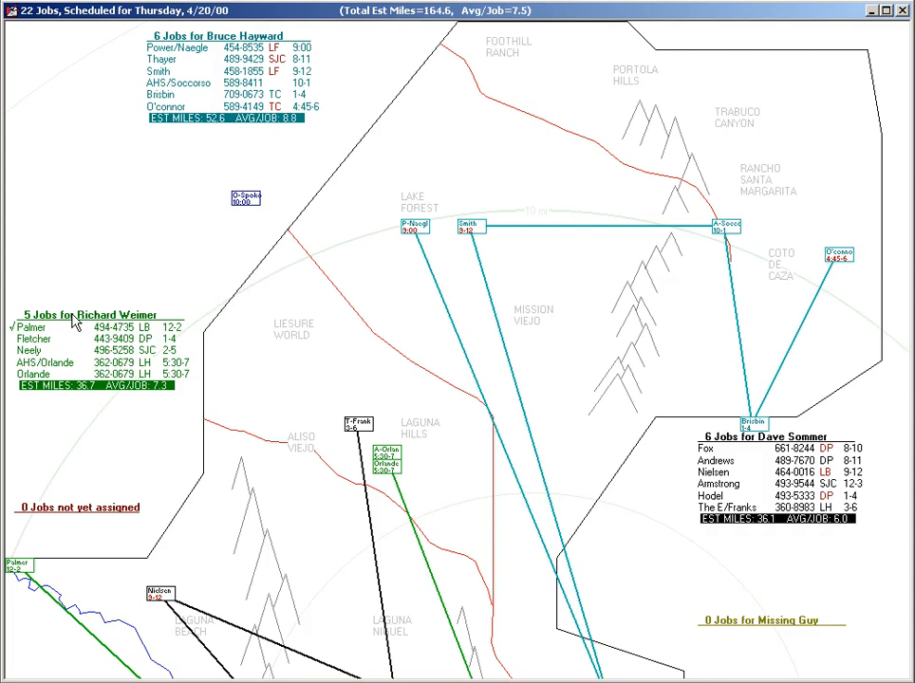
Step: Close the dispatch map and review the command summary's lists of dispatch map and schedule list controls
key(Escape)
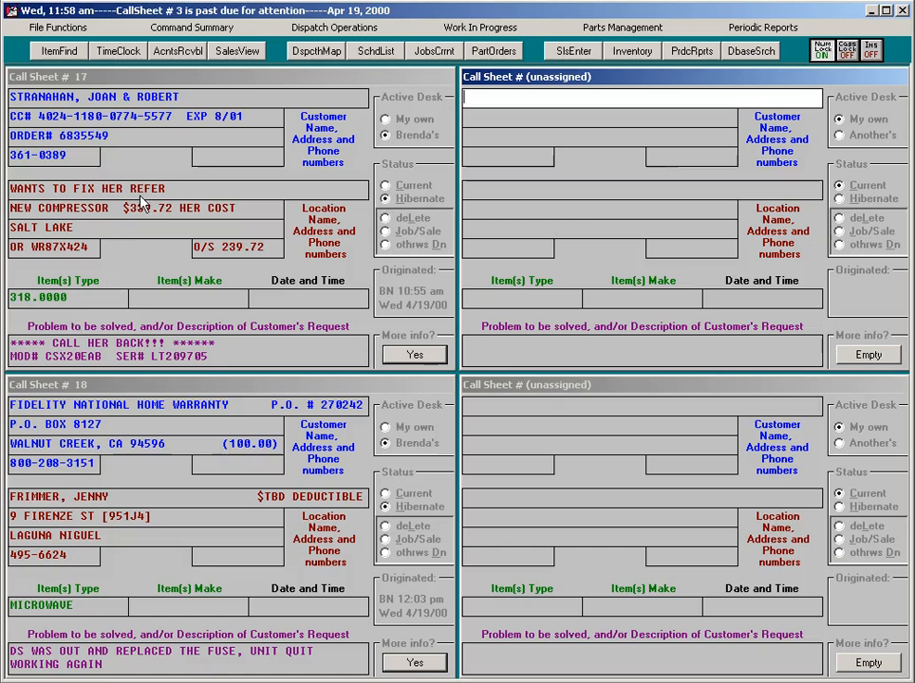
click(201, 28)
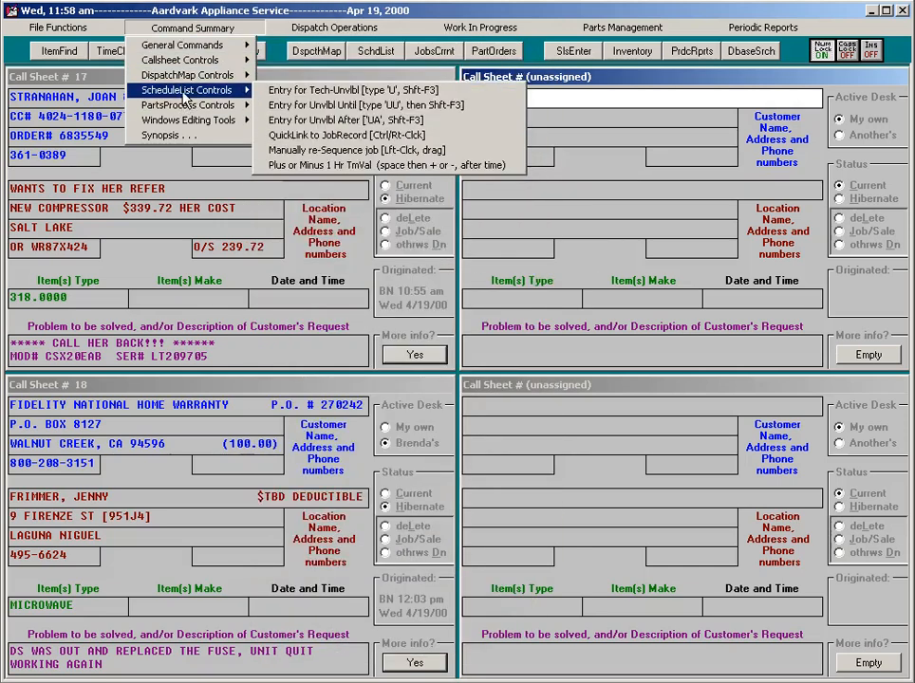
mouse_move(186, 80)
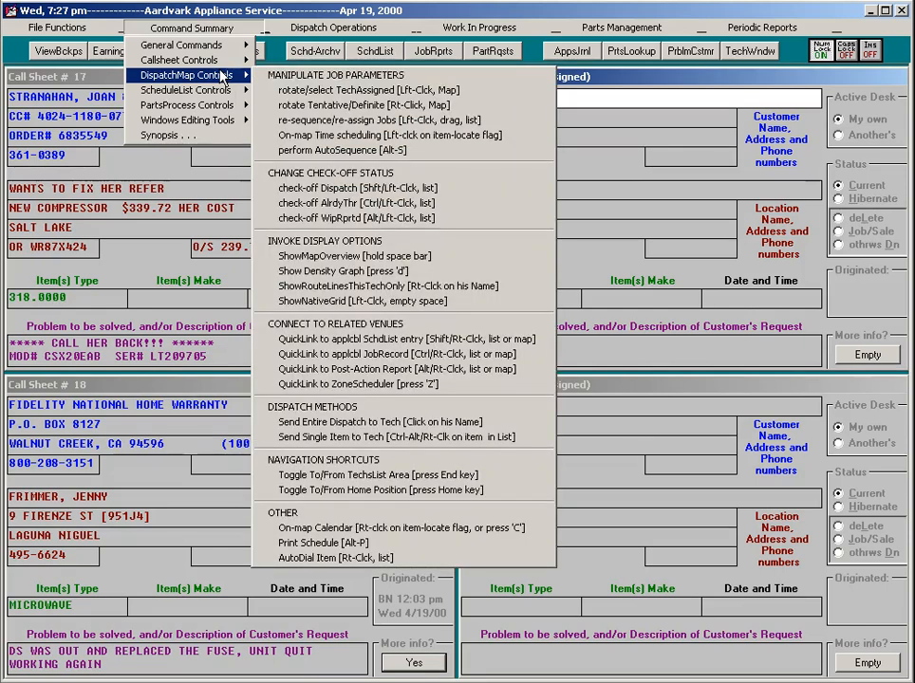
mouse_move(212, 90)
click(332, 92)
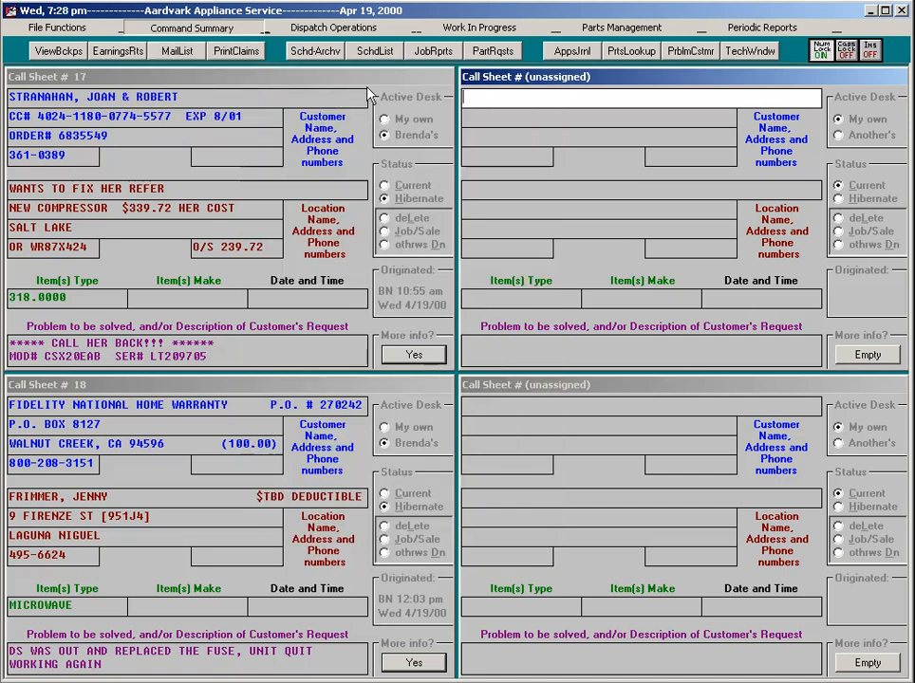
click(519, 92)
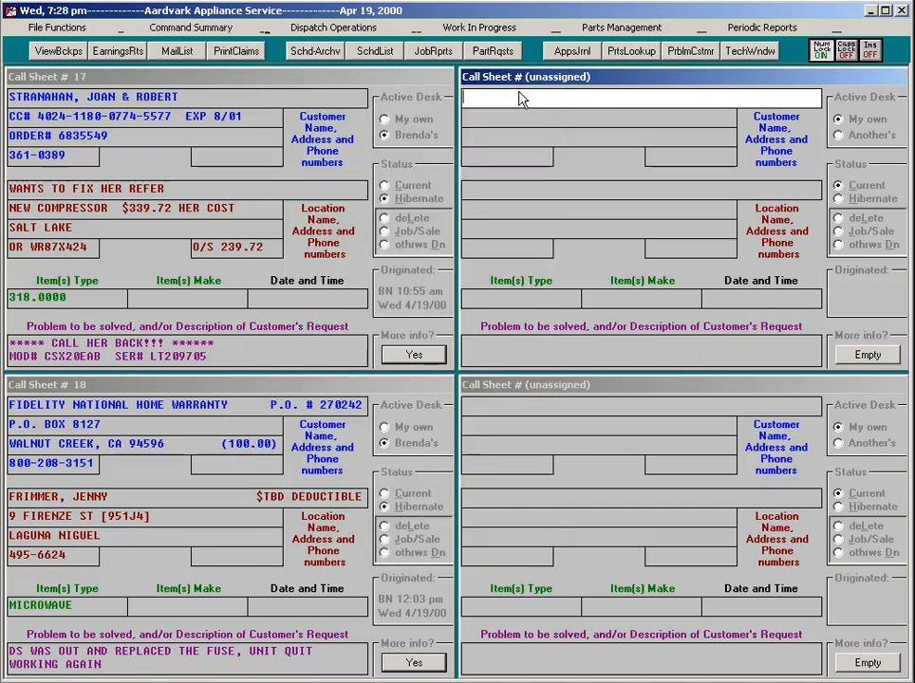
Step: Reopen the dispatch map, bring up its on-map controls reference, and return to the call sheets
key(F5)
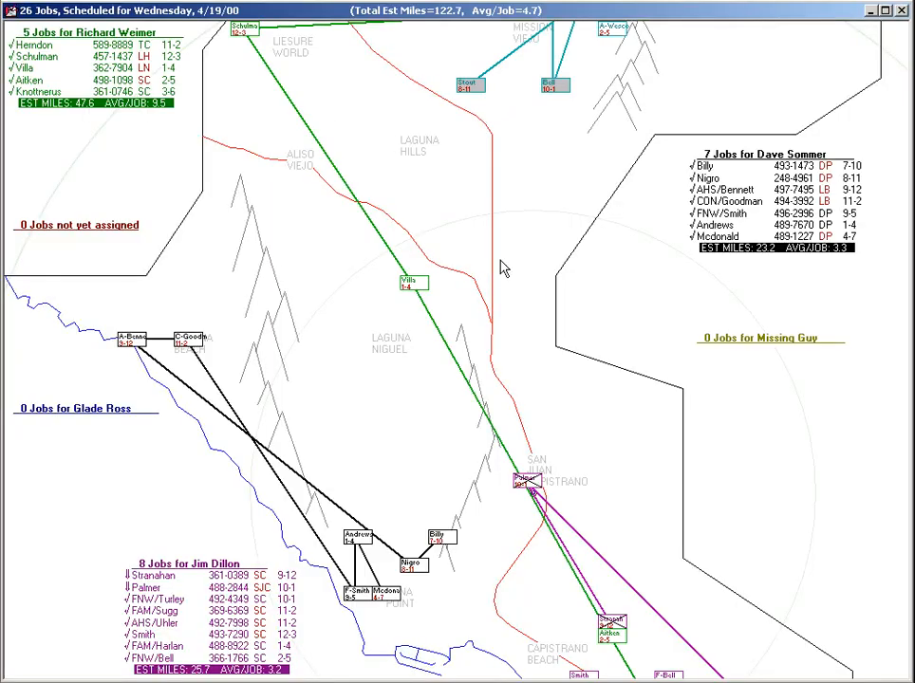
right_click(465, 165)
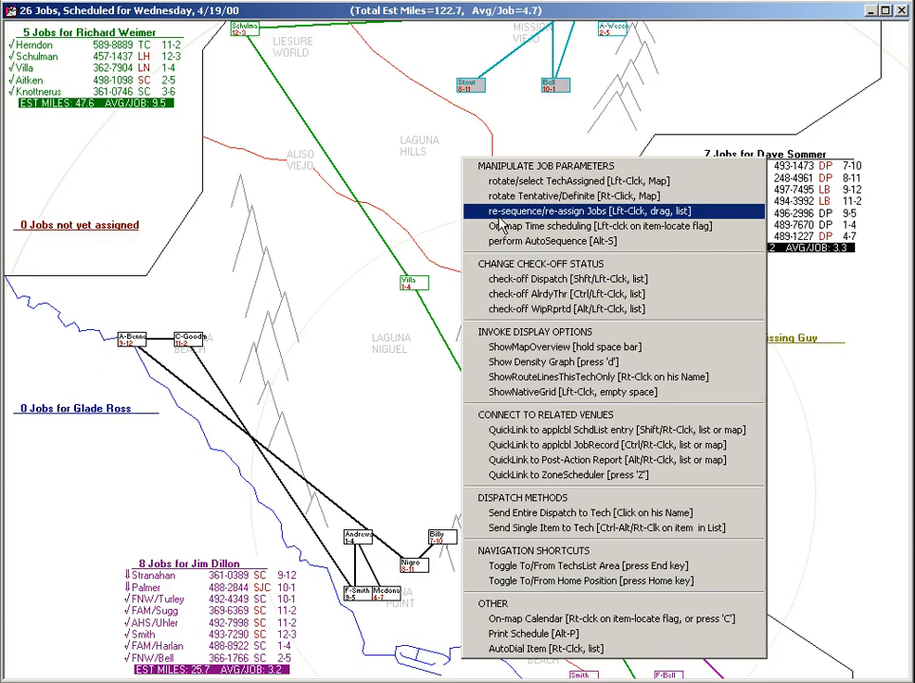
key(Escape)
key(Escape)
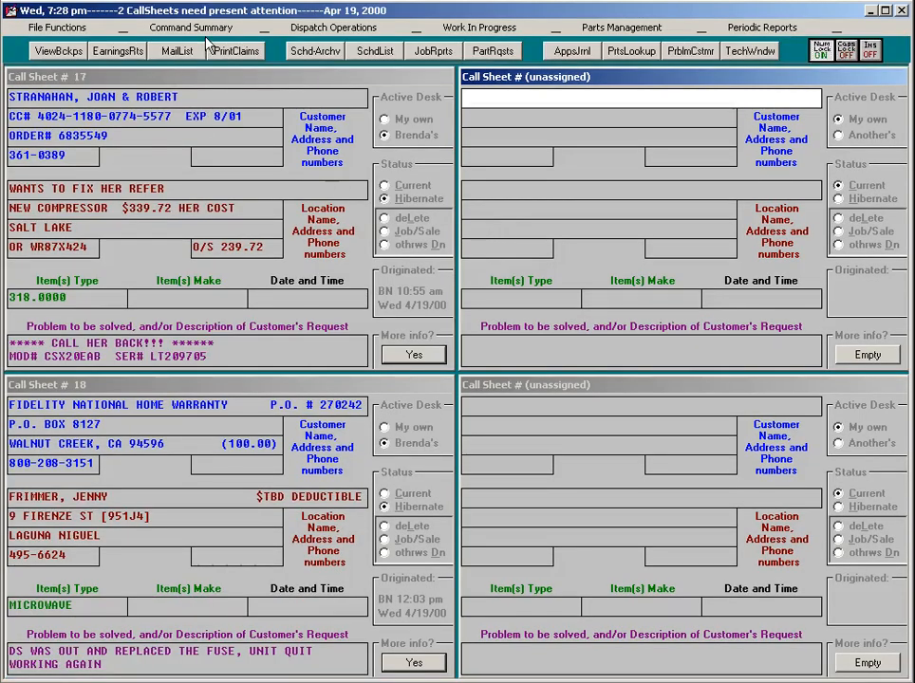
Step: Display the dispatch map again, read through its on-map list of control commands, and dismiss the list
key(F5)
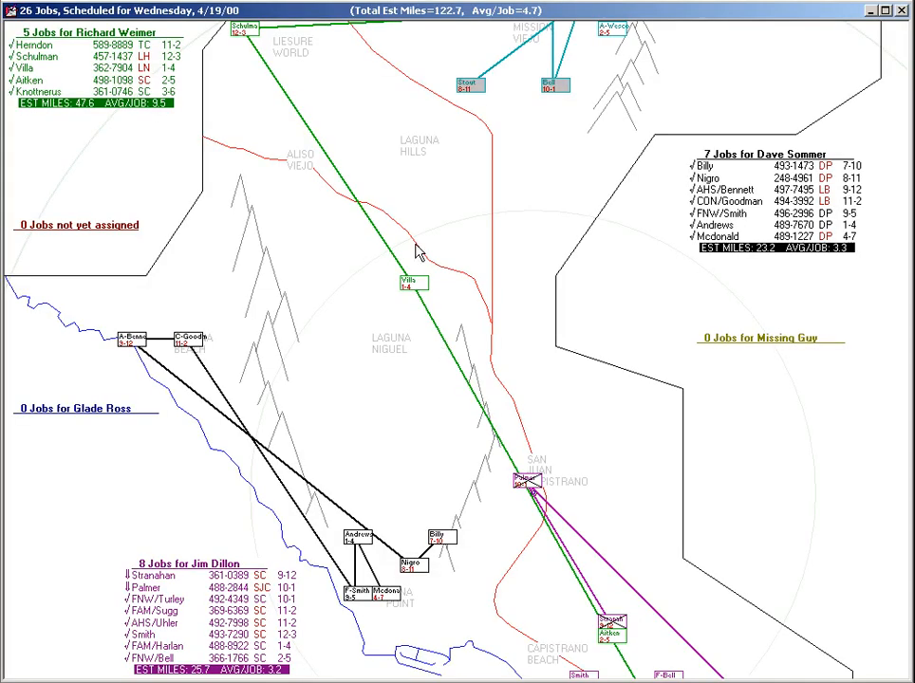
right_click(339, 109)
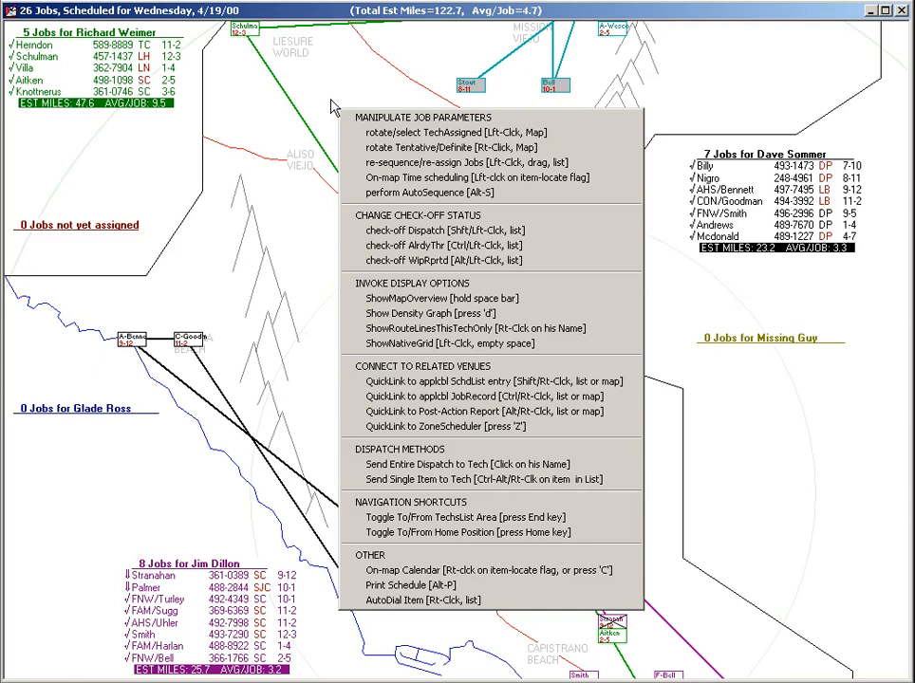
click(330, 98)
right_click(344, 110)
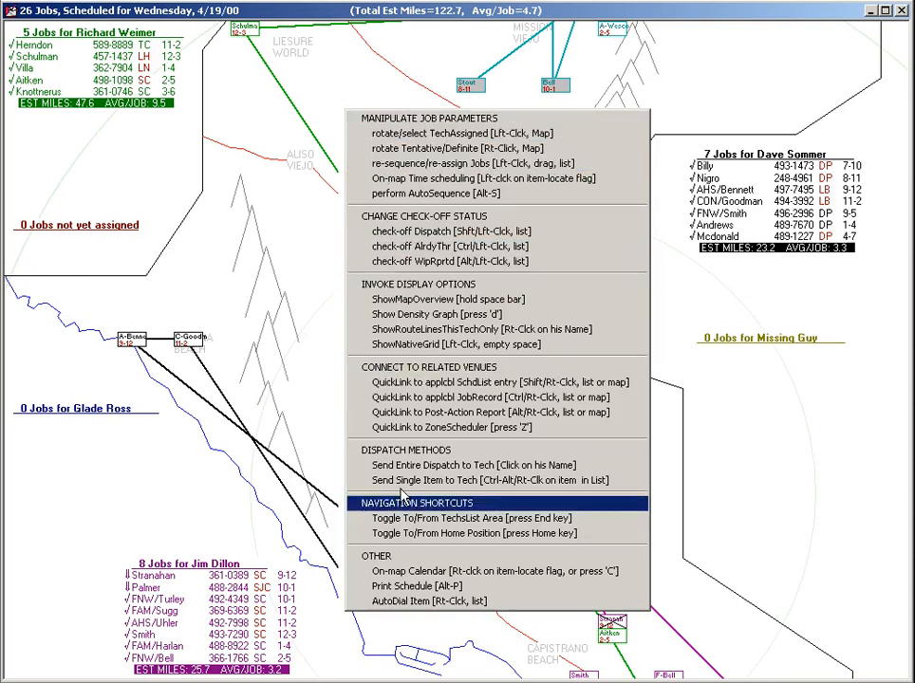
click(378, 408)
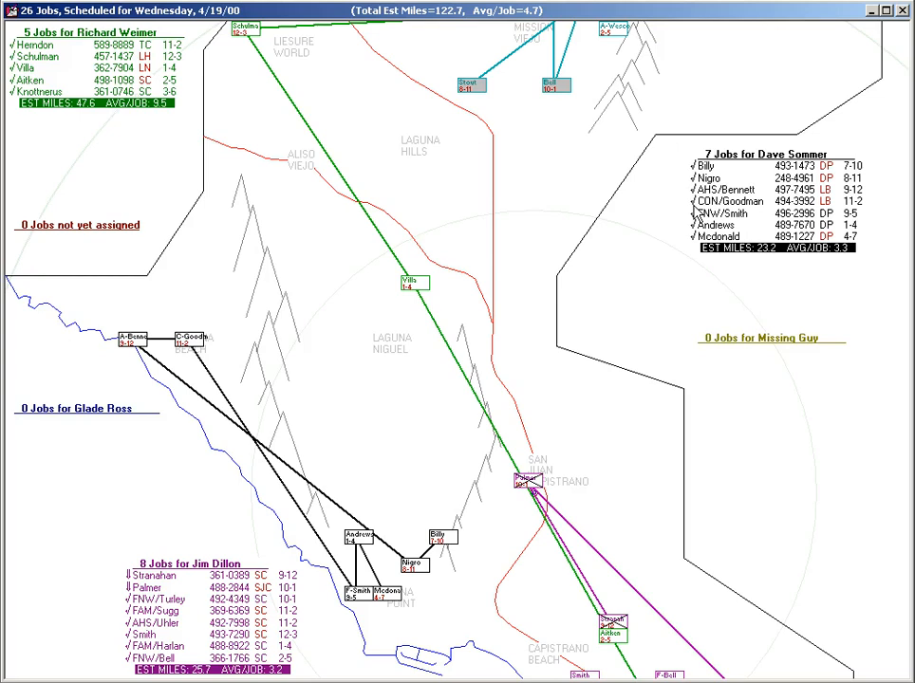
Step: On the Thursday, 4/20/00 map, reassign the 8-10 DP job to technician JD, and move it back to second place in DS's list
key(Page_Down)
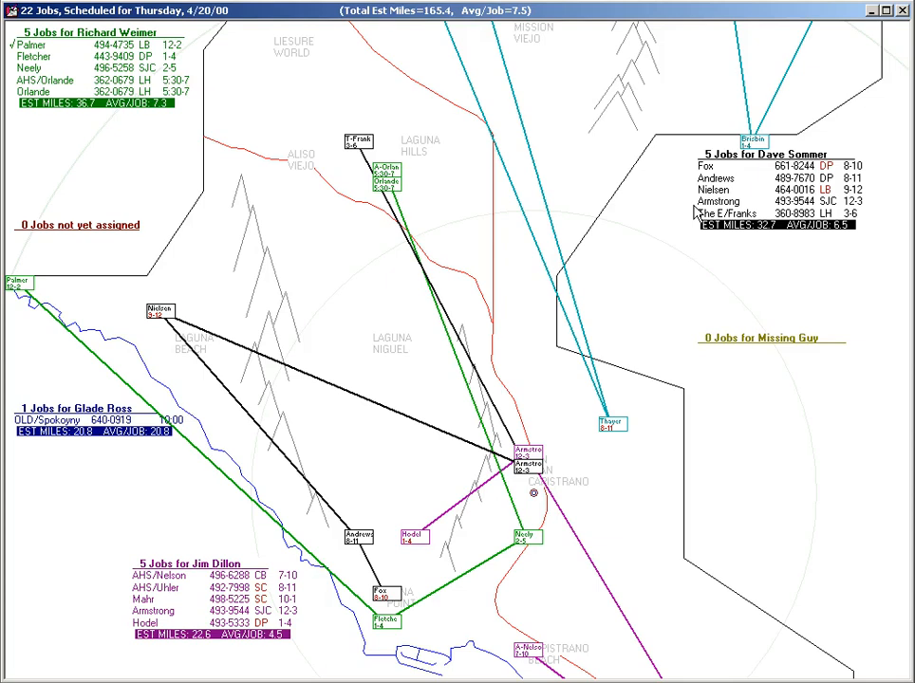
click(387, 598)
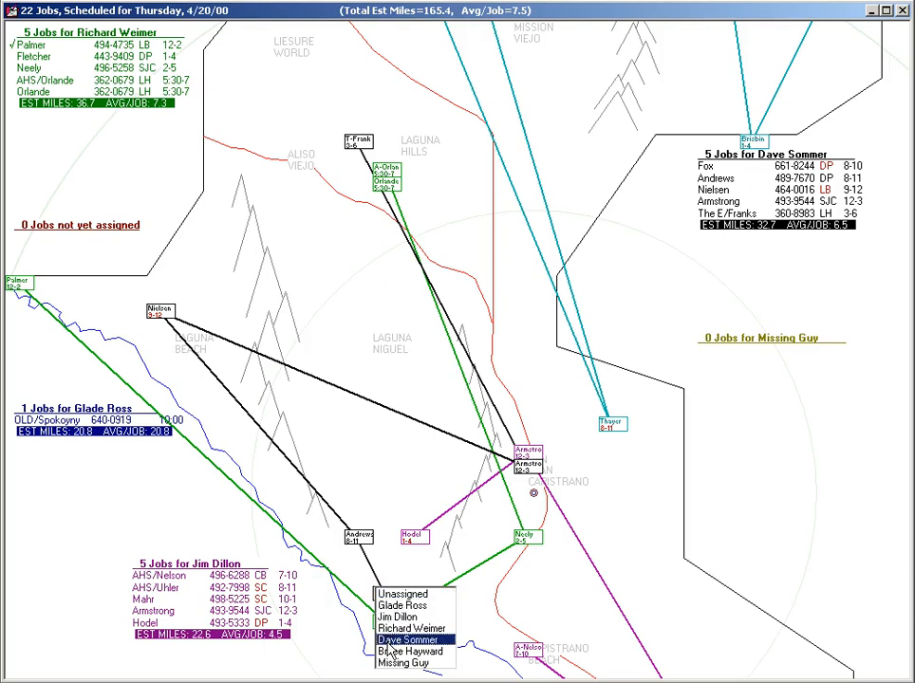
click(391, 618)
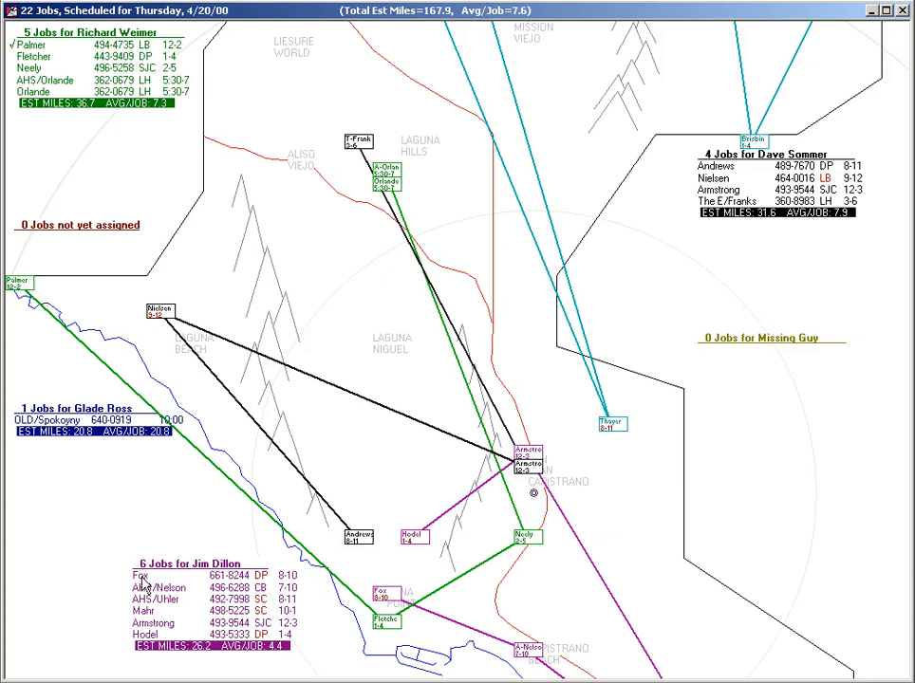
mouse_move(147, 579)
mouse_down()
mouse_move(473, 401)
mouse_move(598, 220)
mouse_move(703, 182)
mouse_move(685, 194)
mouse_up()
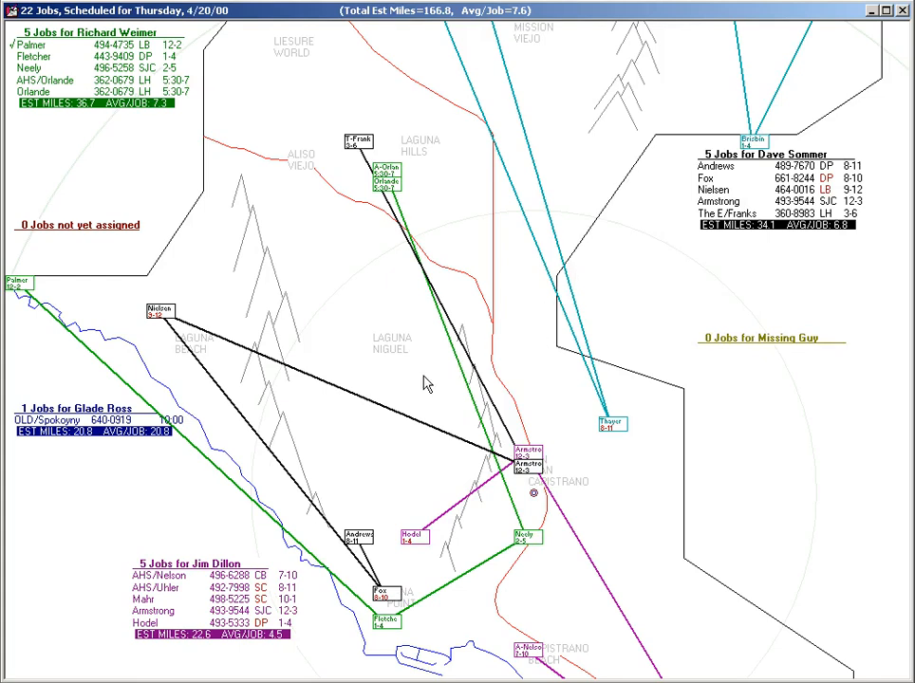
Step: Try to reassign technician DS's Definite 8-11 DP job from the map, and cancel the reassignment
drag(107, 427, 143, 443)
click(361, 541)
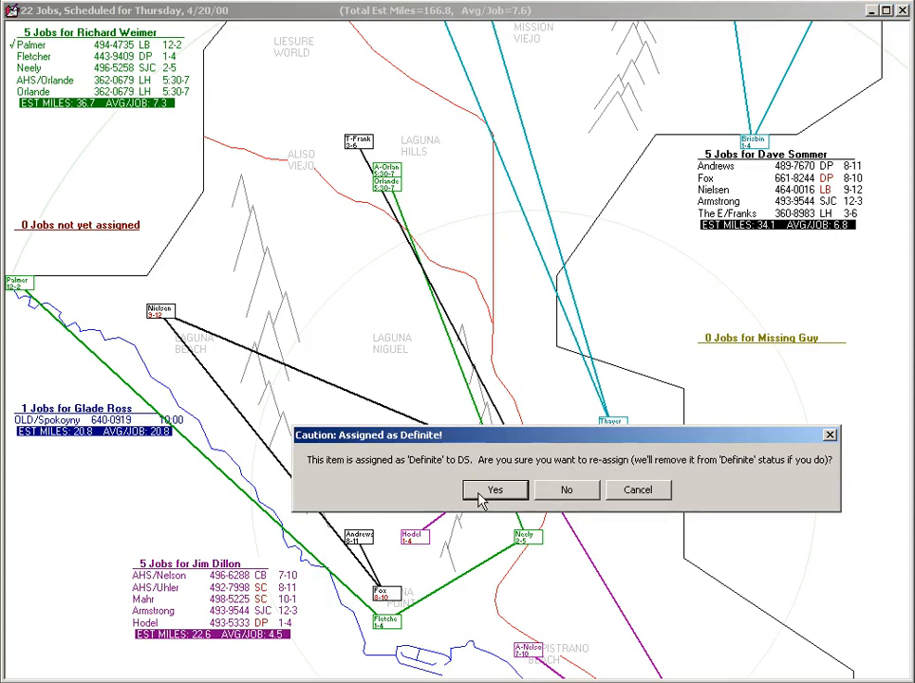
click(629, 502)
click(629, 502)
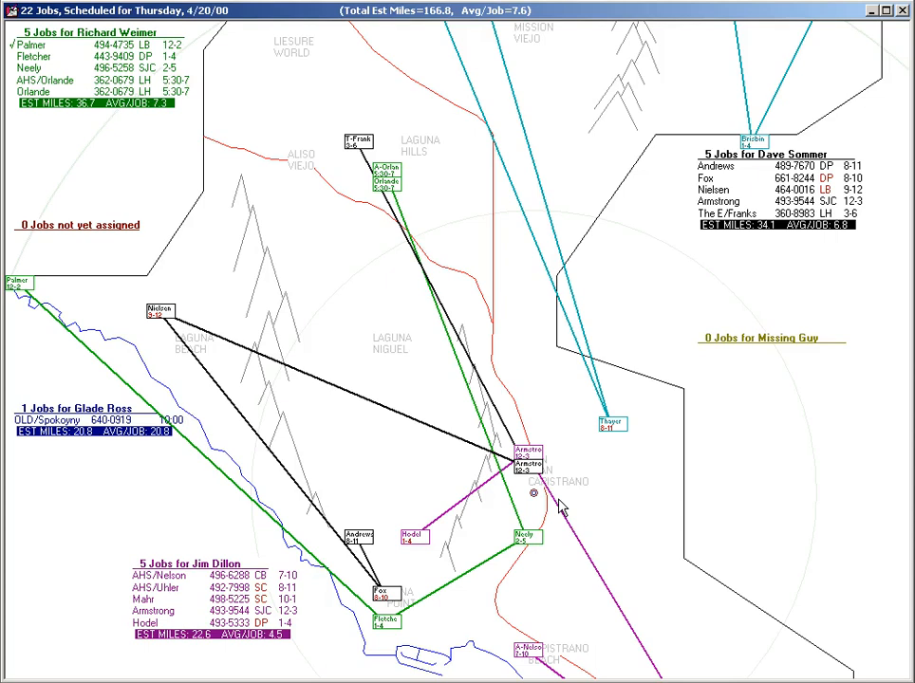
Step: Open the Schedule List over the map to look at its technician assignments, and close it
key(F6)
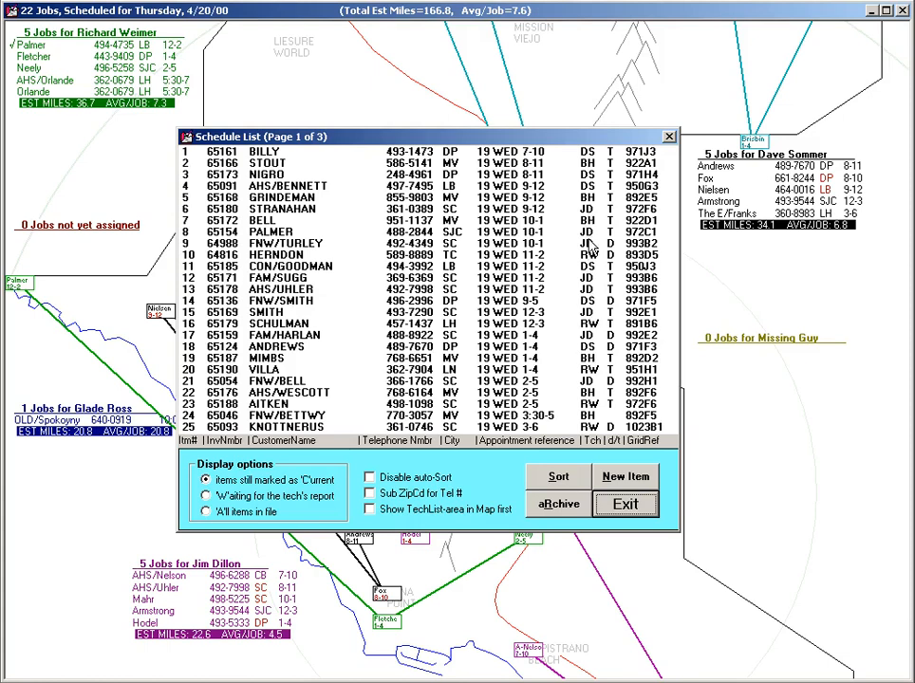
key(Escape)
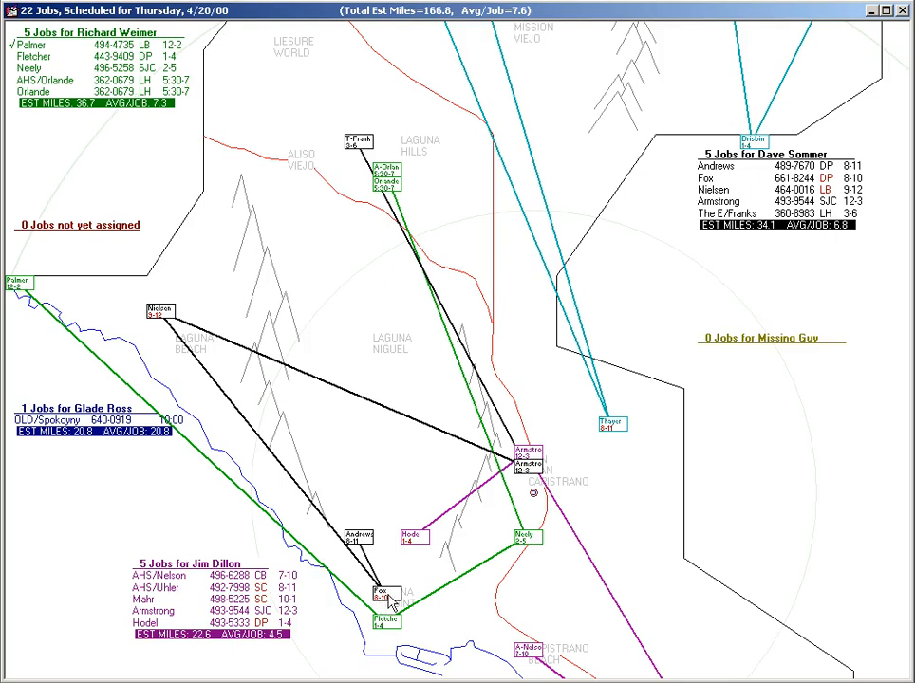
Step: Set the 8-10 DP job to Unassigned on the map and assign it to technician DS again
click(385, 601)
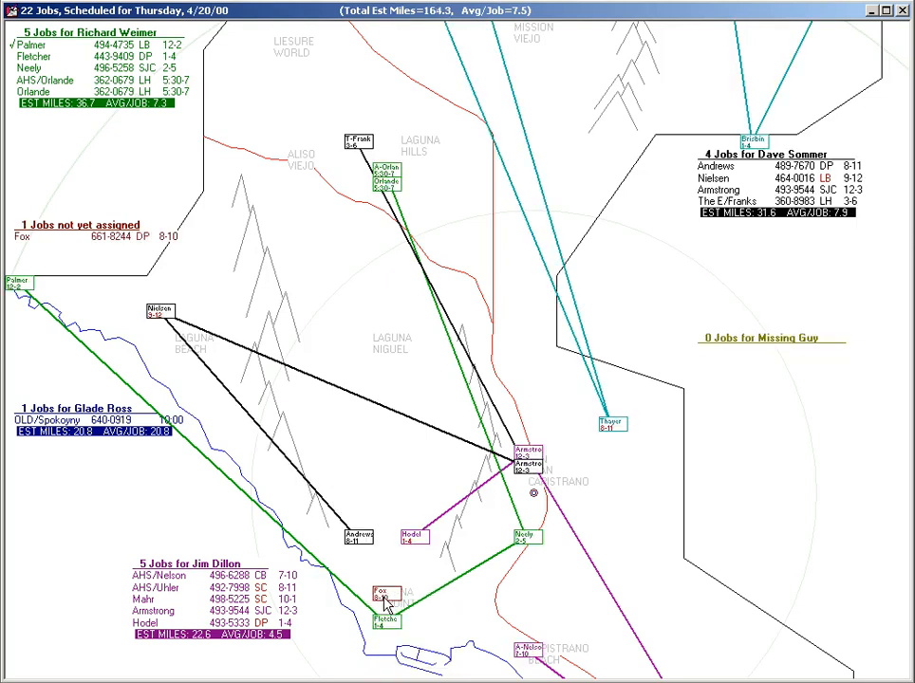
click(384, 602)
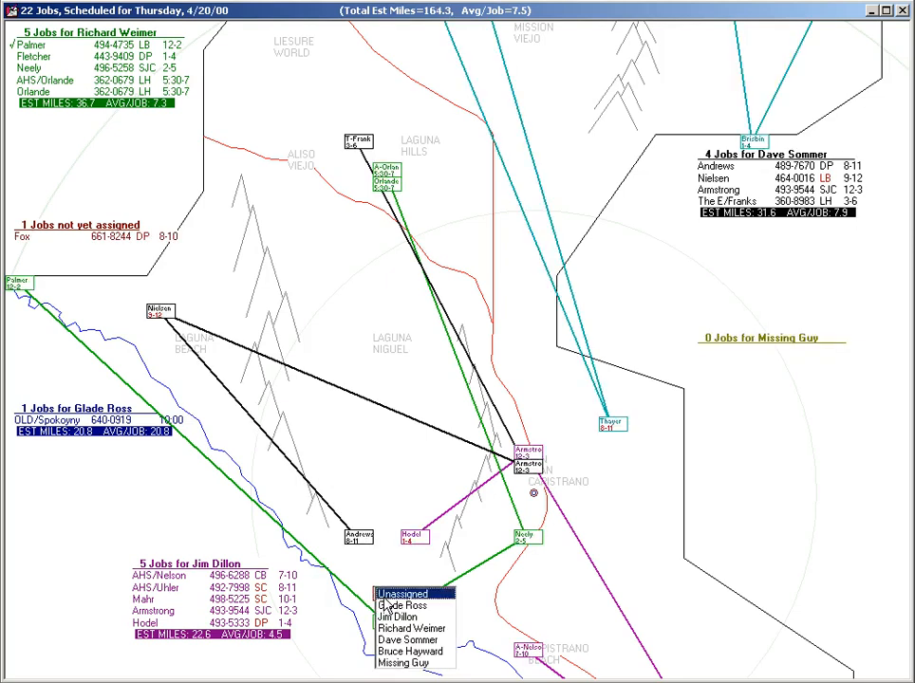
click(392, 640)
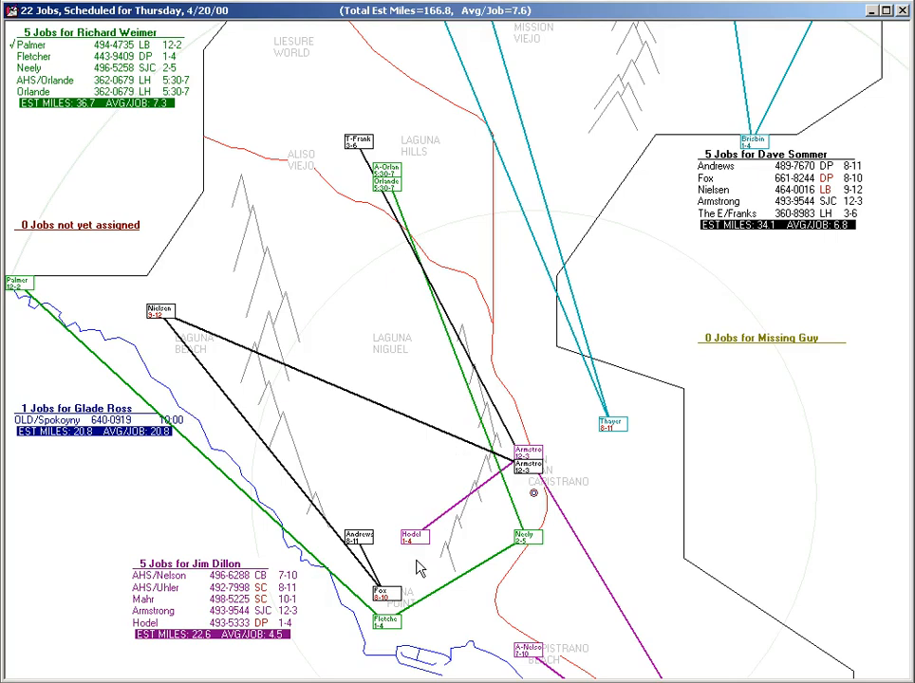
Step: In the Schedule List, reassign Thursday's 8-10 DP job to technician GR and save the entry
key(F6)
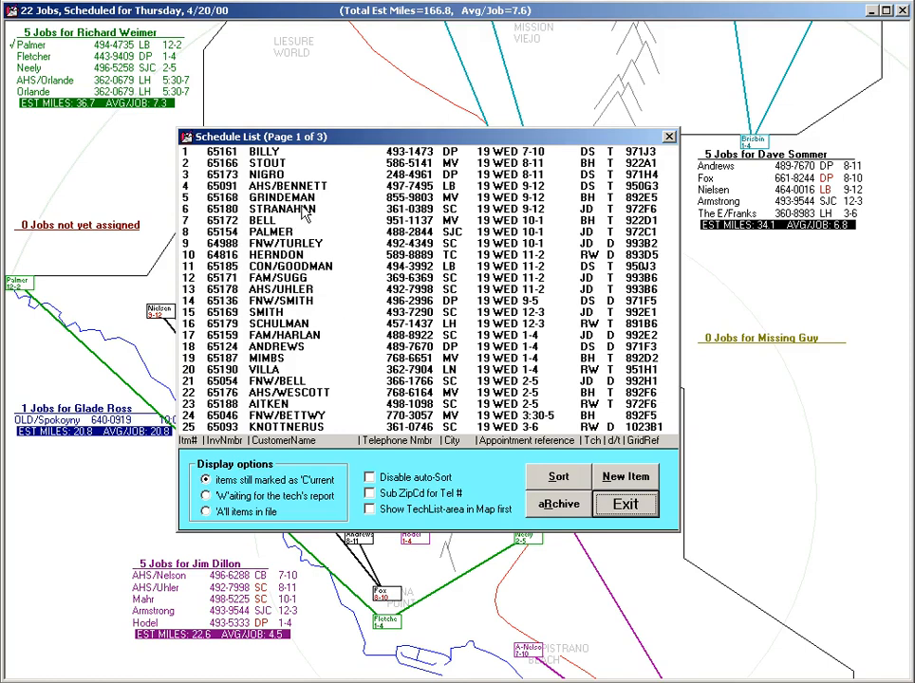
key(Page_Down)
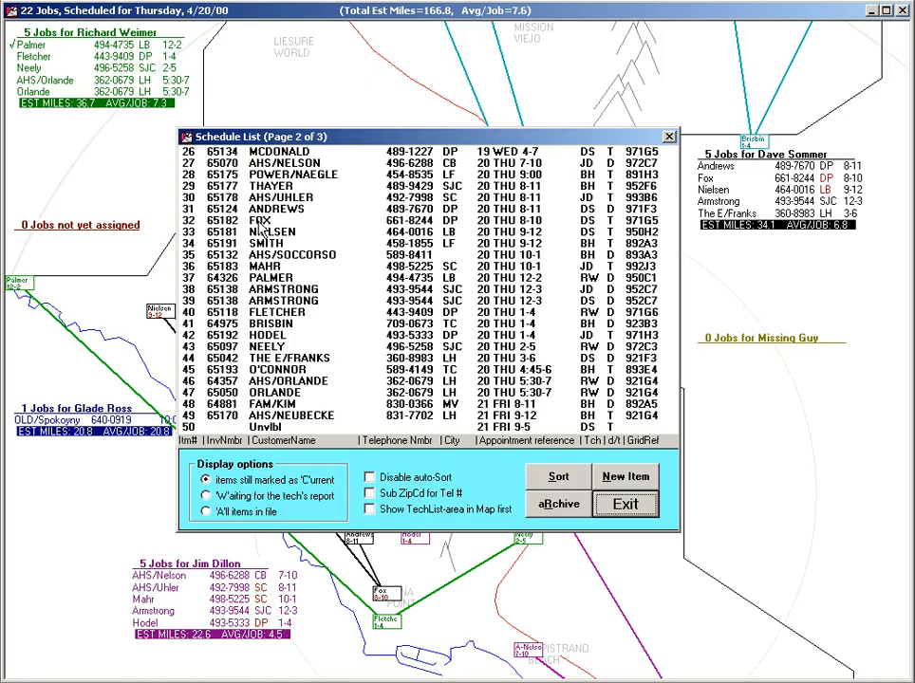
click(590, 224)
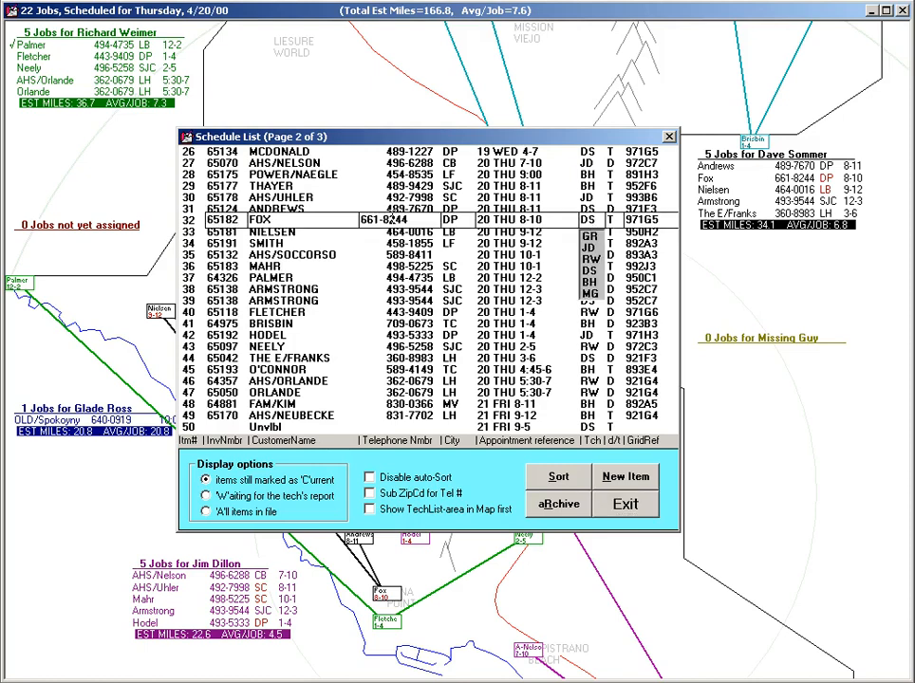
click(595, 240)
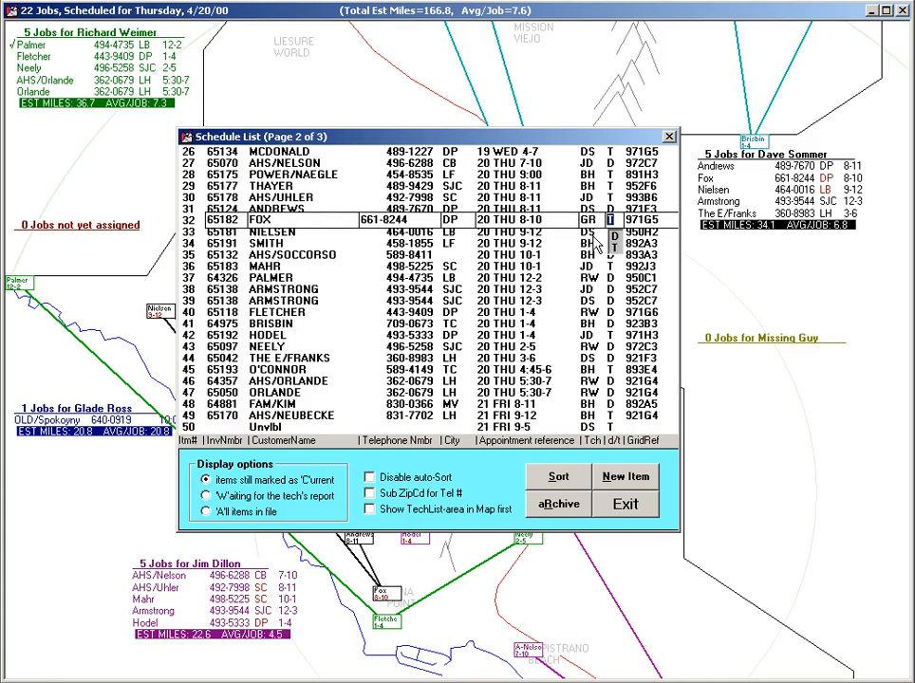
click(599, 229)
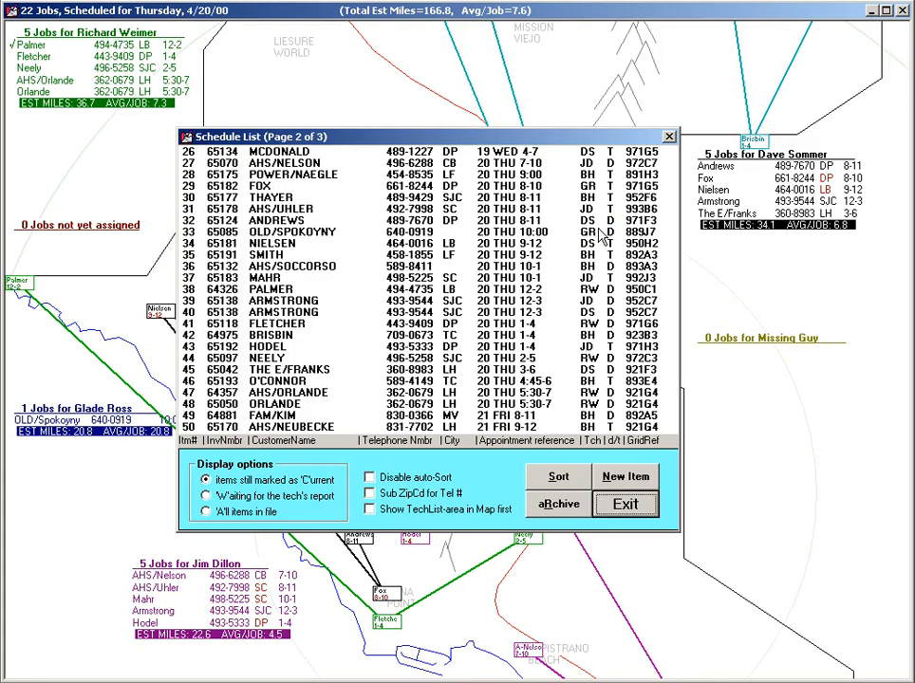
Step: Close the Schedule List and move Thursday's 8-10 DP job from technician GR's map list back to technician DS
key(Return)
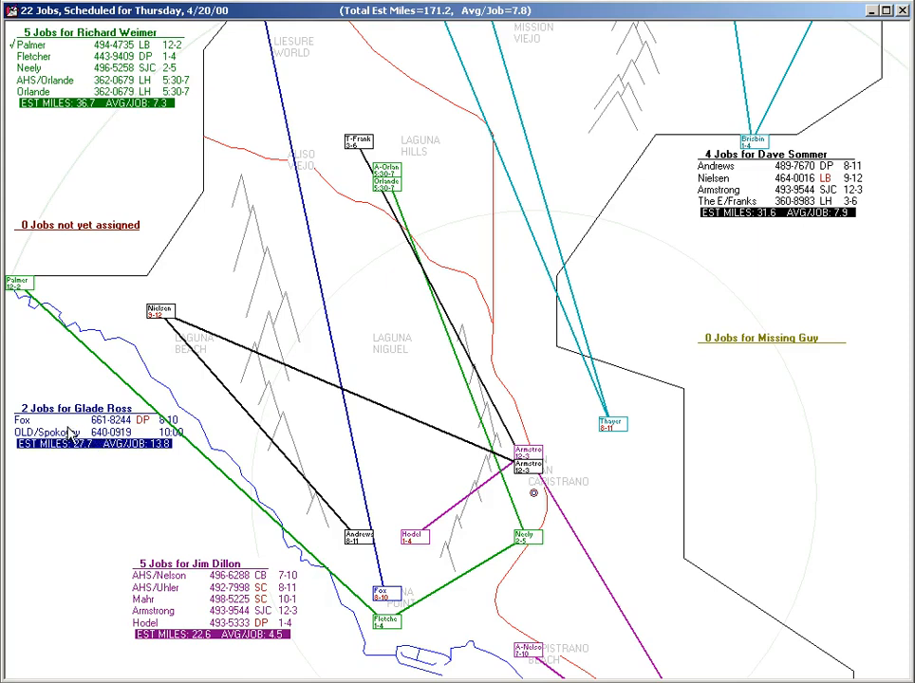
key(F6)
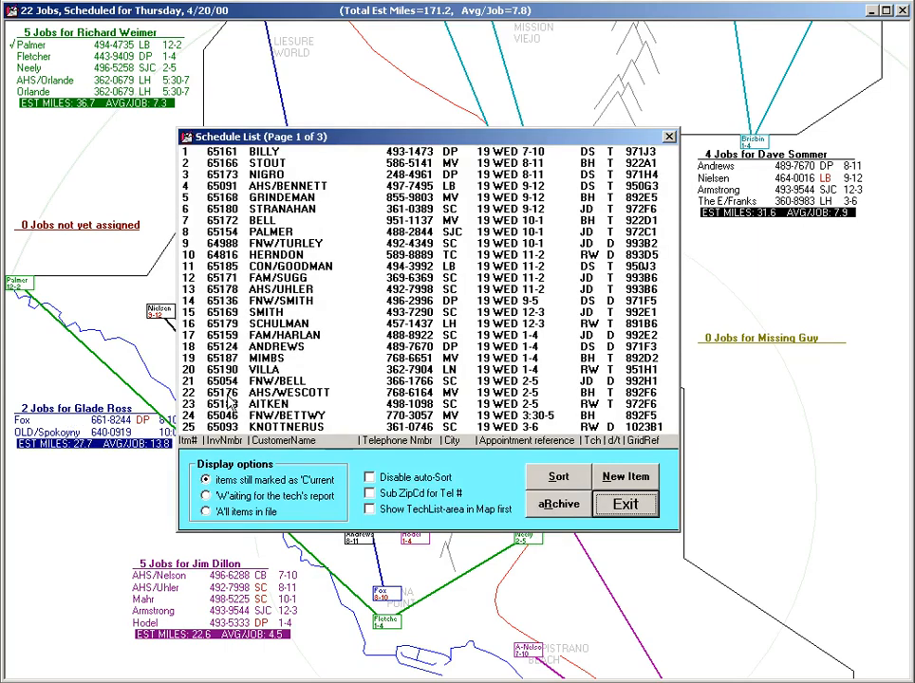
key(Escape)
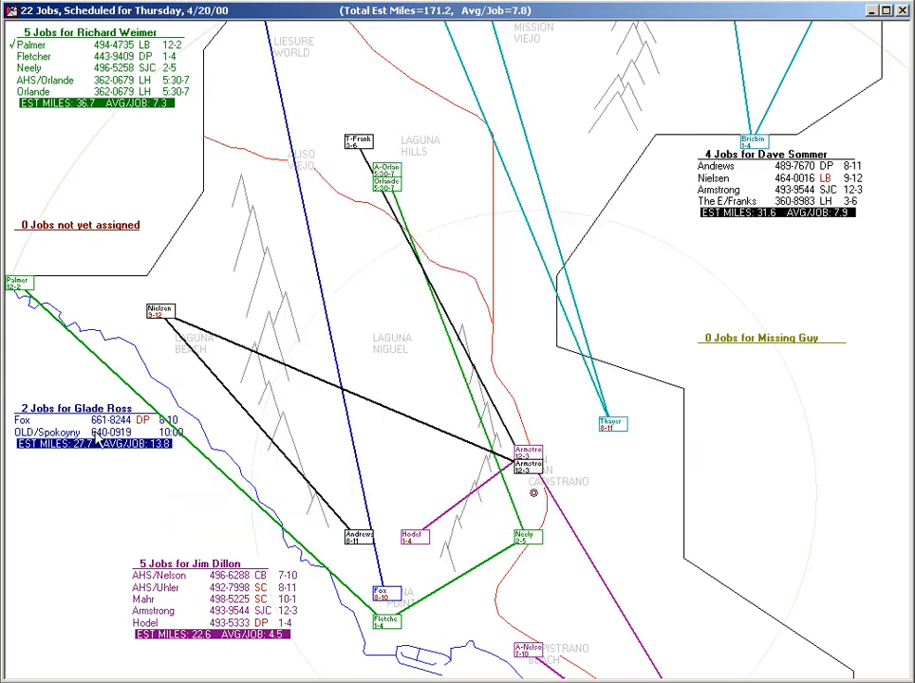
drag(95, 422, 845, 174)
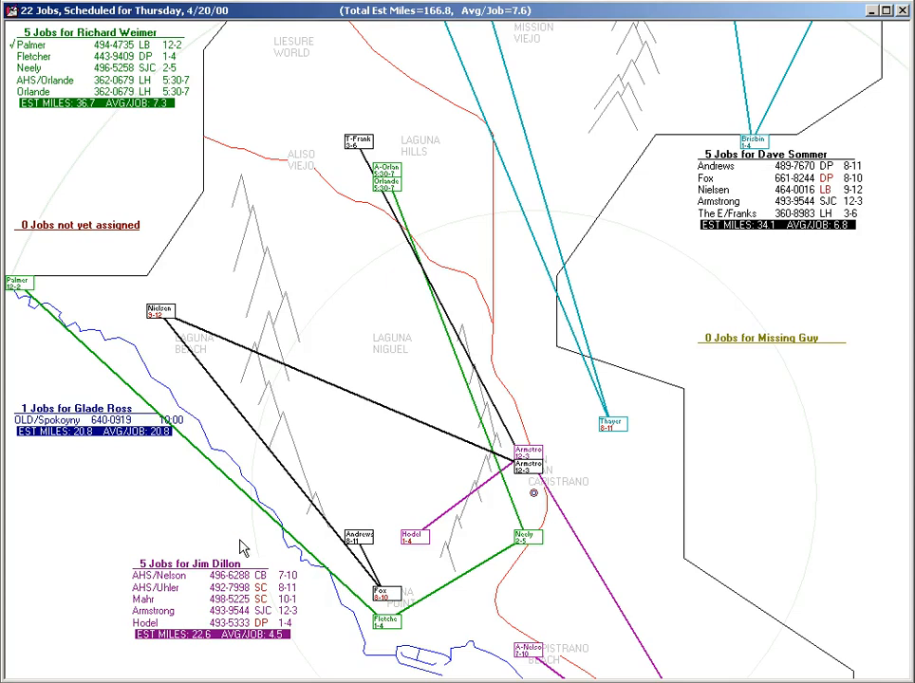
Step: Bring up the Schedule List over the Thursday map to view its appointments, and return to the map
key(F6)
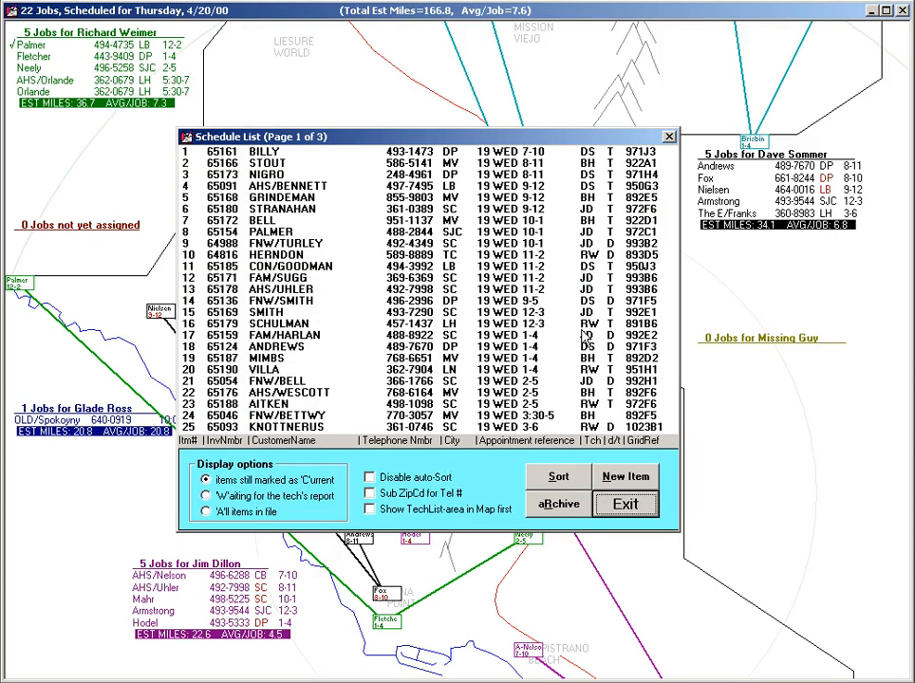
key(Escape)
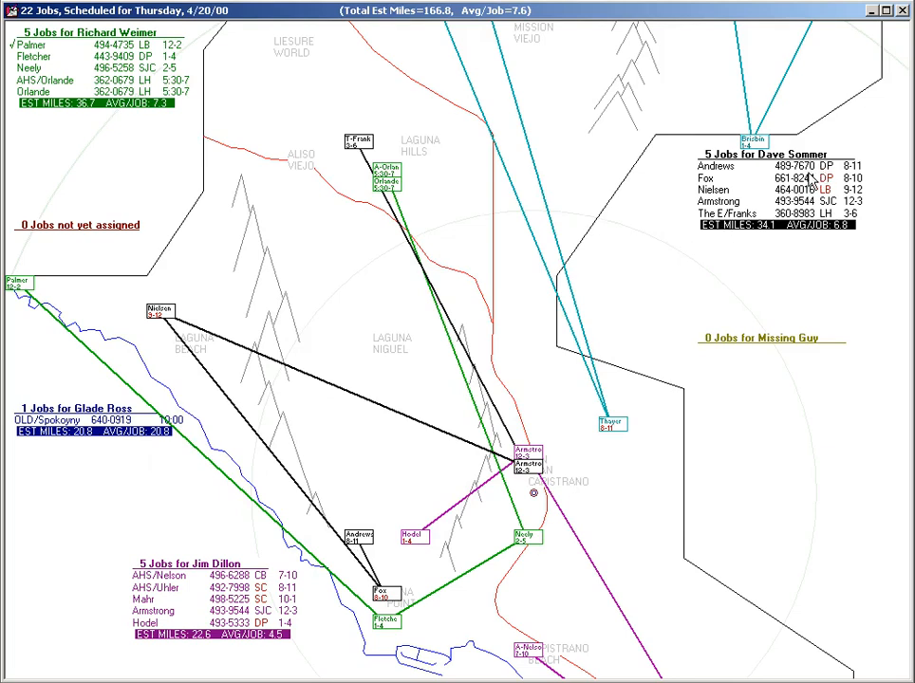
key(F6)
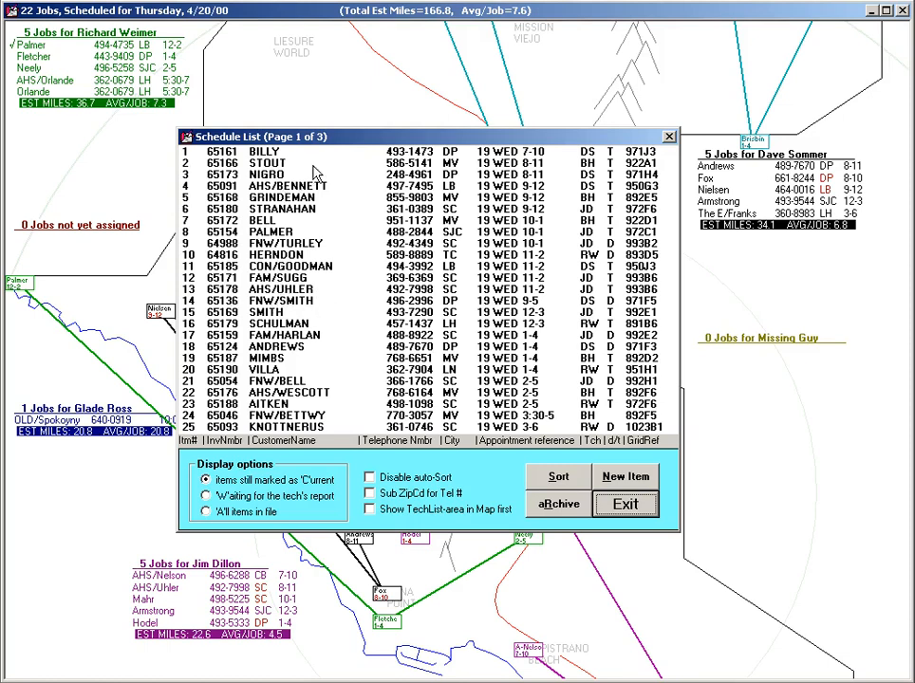
key(Escape)
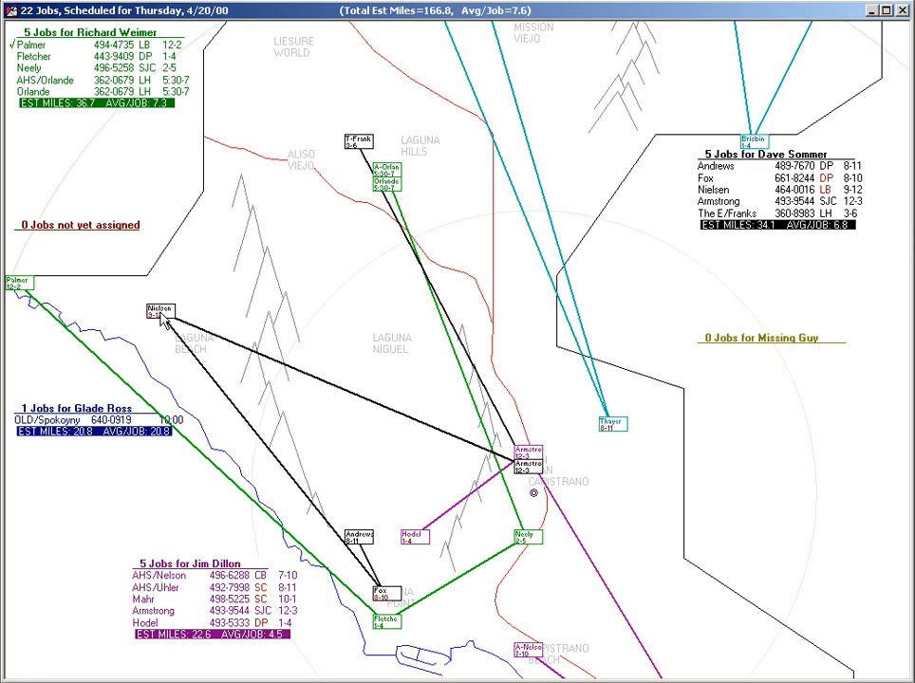
Step: Open the Schedule List entry of technician DS's 9-12 LB job from the map, and close it unchanged
double_click(163, 319)
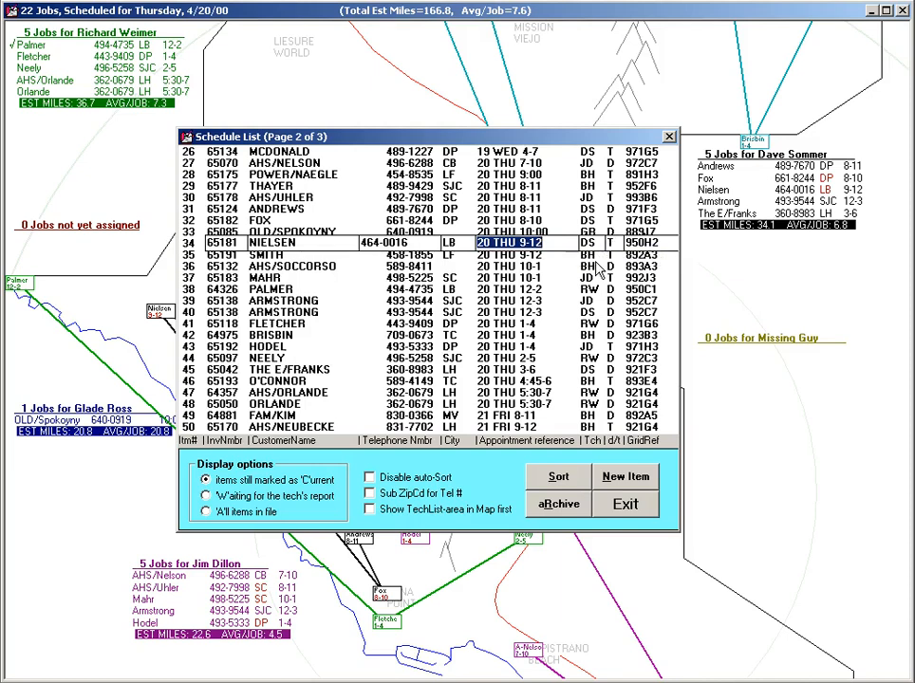
key(Escape)
key(Escape)
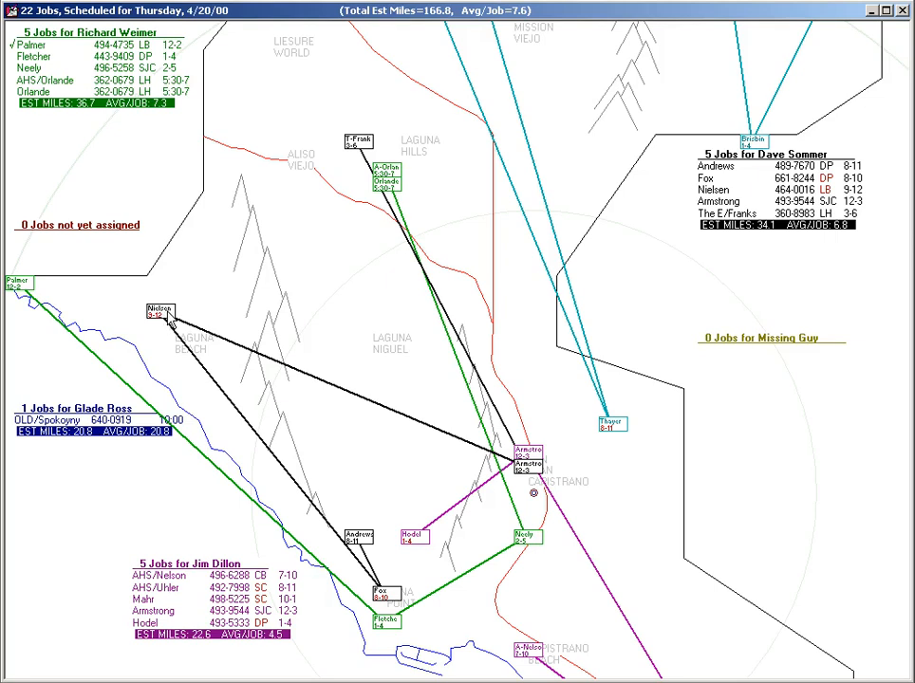
Step: Switch technician DS's 9-12 LB job to D on the map, and set it back to T in its Schedule List entry
click(167, 317)
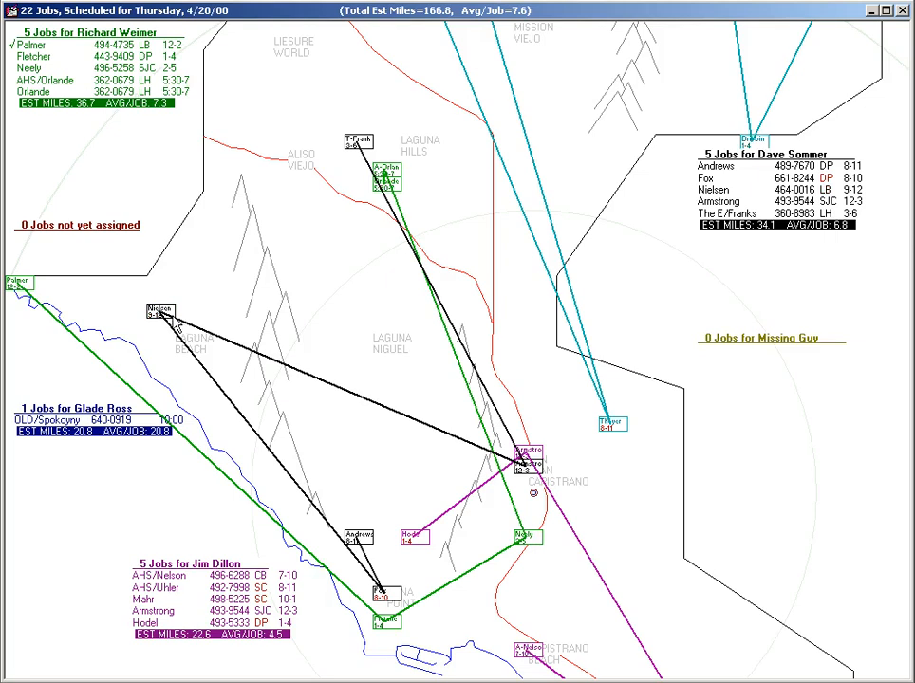
double_click(167, 318)
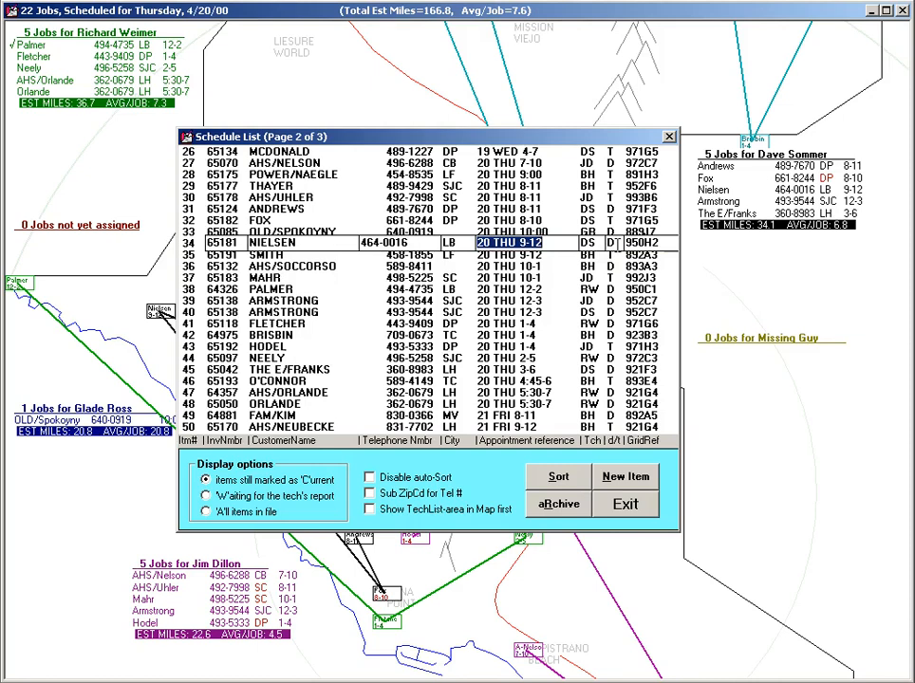
click(608, 244)
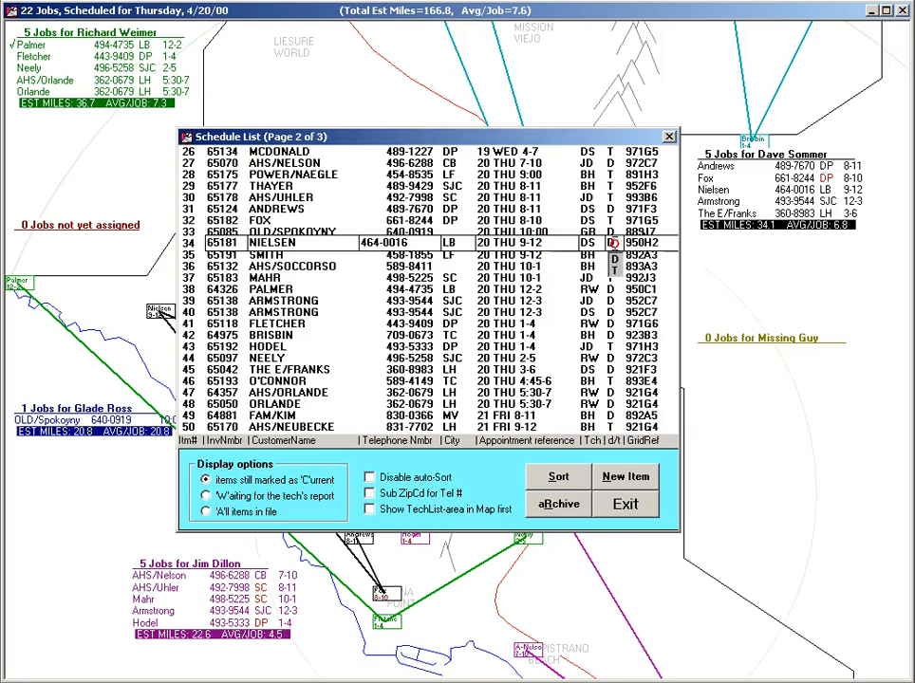
click(616, 271)
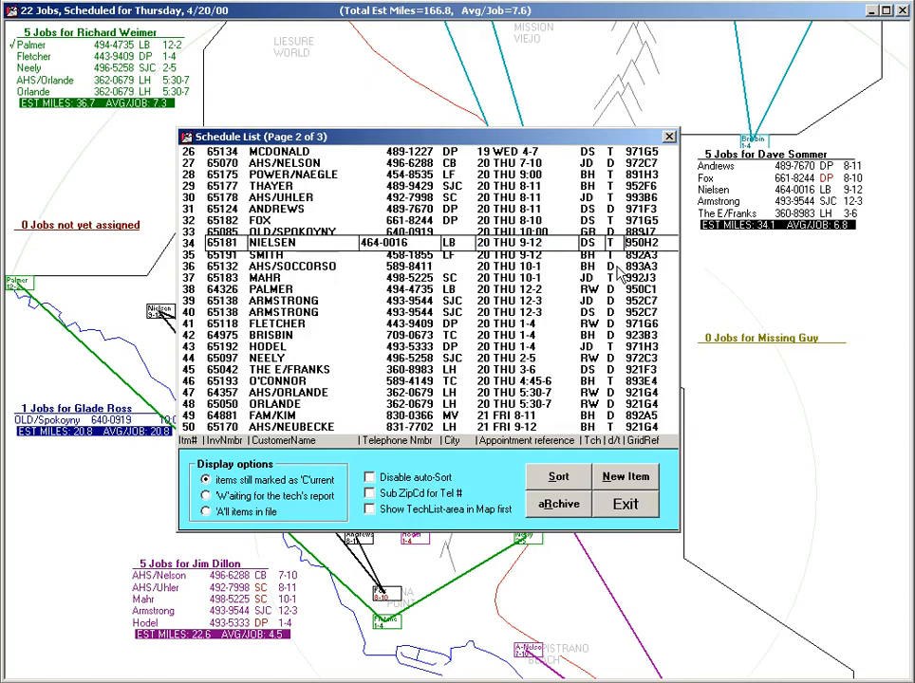
key(Escape)
key(Escape)
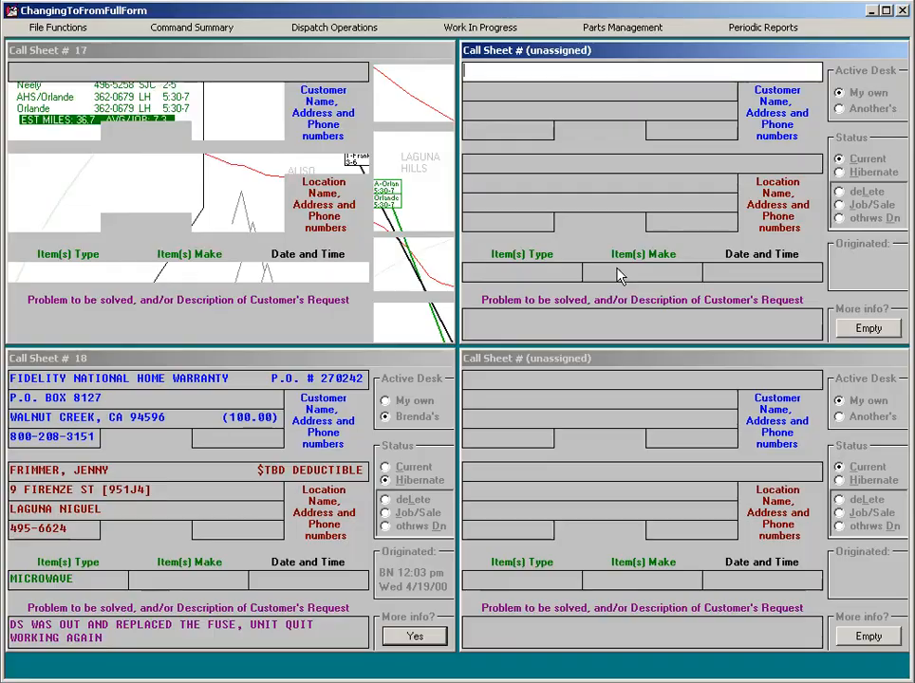
Step: Reopen the dispatch map for Thursday, 4/20/00, and look at the Schedule List over it before closing the list
key(F5)
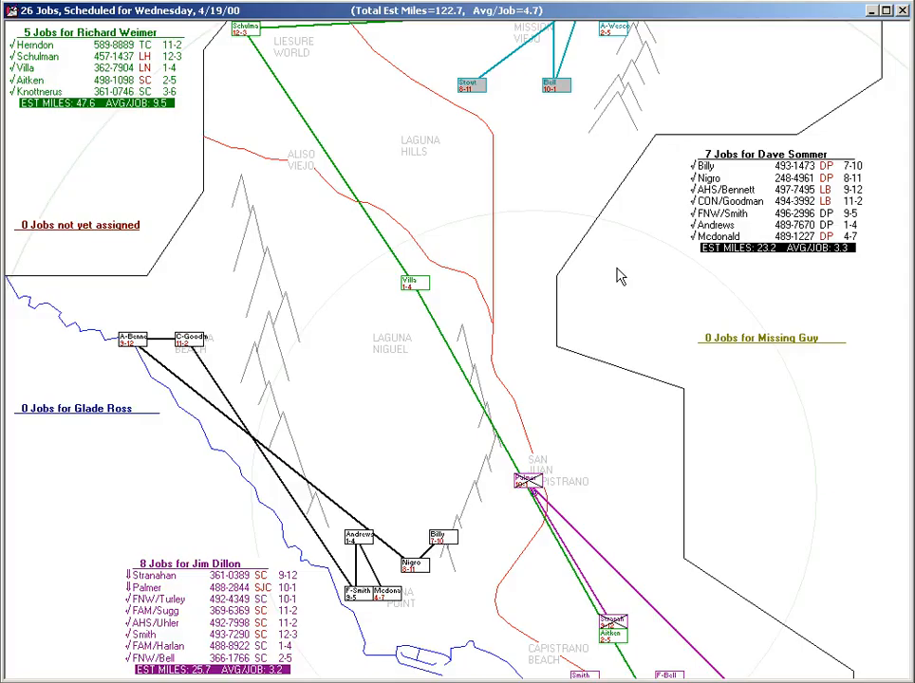
key(Page_Down)
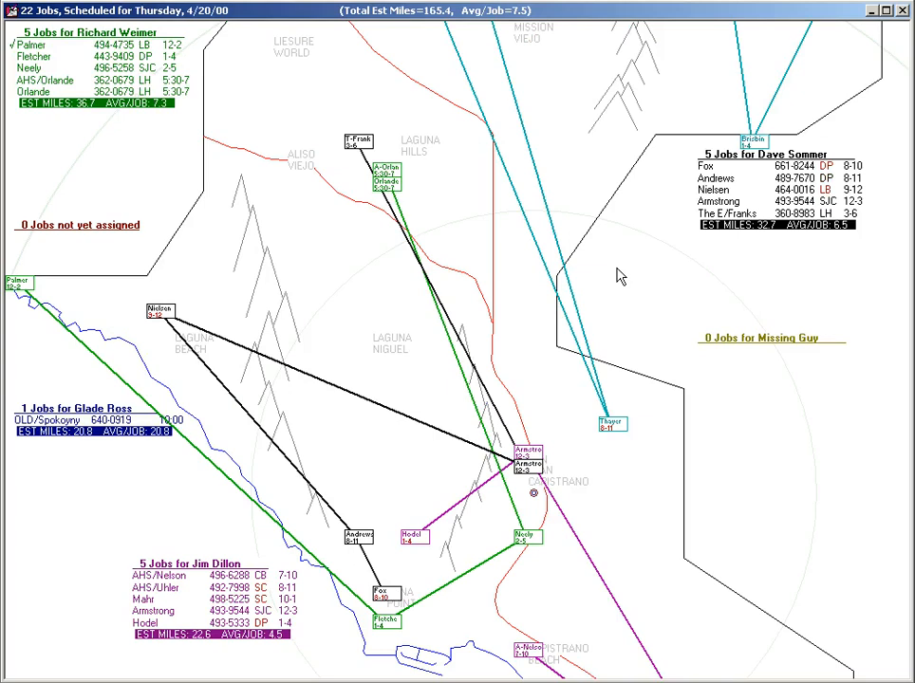
double_click(163, 321)
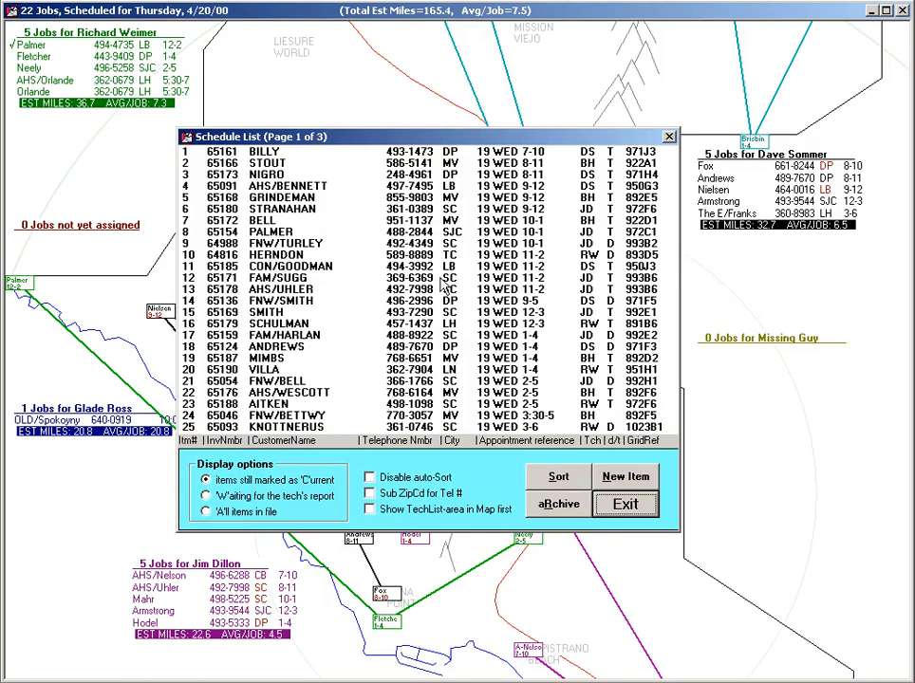
key(Escape)
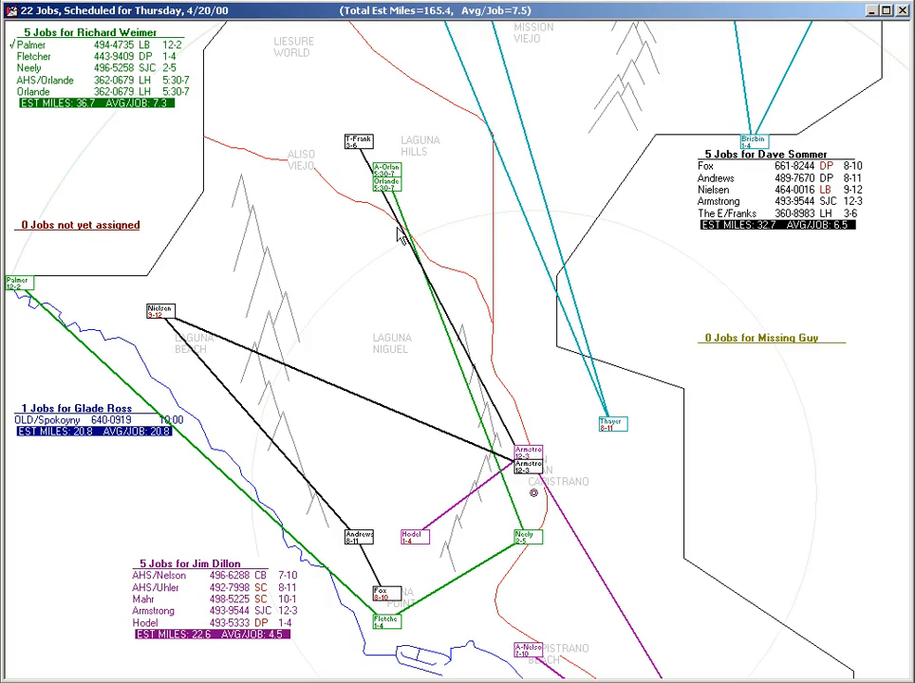
Step: Mark all six of technician BH's Thursday jobs as dispatched in the technician's map list
scroll(399, 237, up, 5)
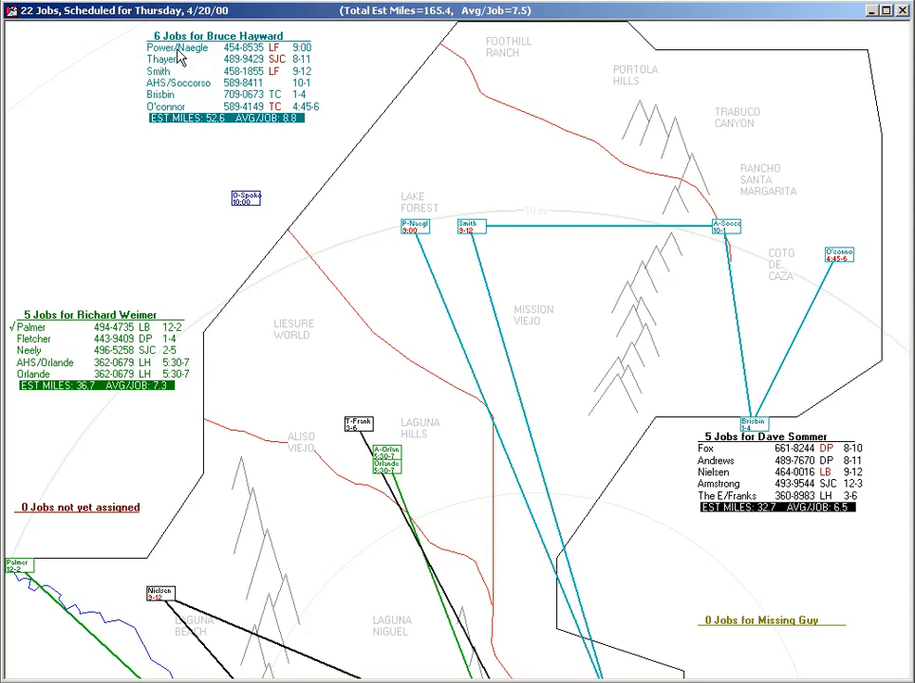
click(147, 49)
click(166, 60)
click(167, 72)
click(164, 81)
click(161, 94)
click(166, 106)
Step: View the Schedule List entry of the 9:00 LF job, and read the job record of technician BH's 1-4 TC job
double_click(415, 228)
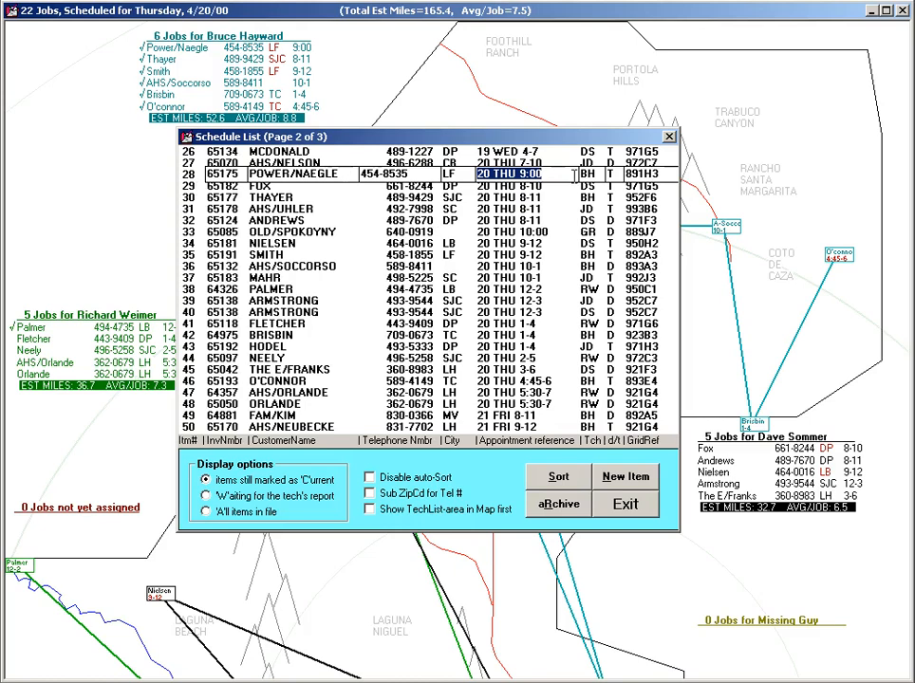
key(Escape)
key(Escape)
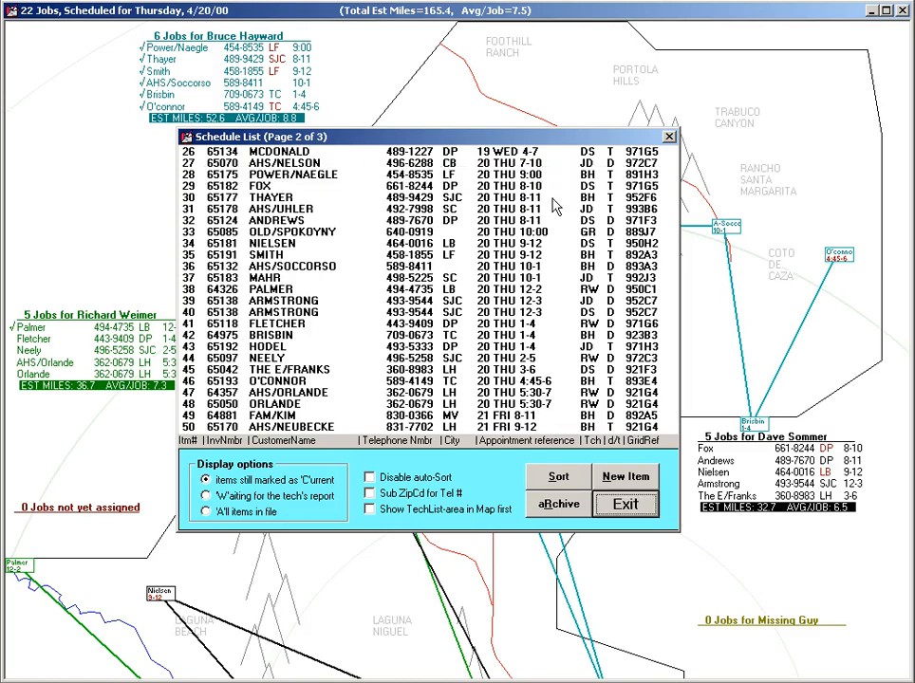
double_click(174, 98)
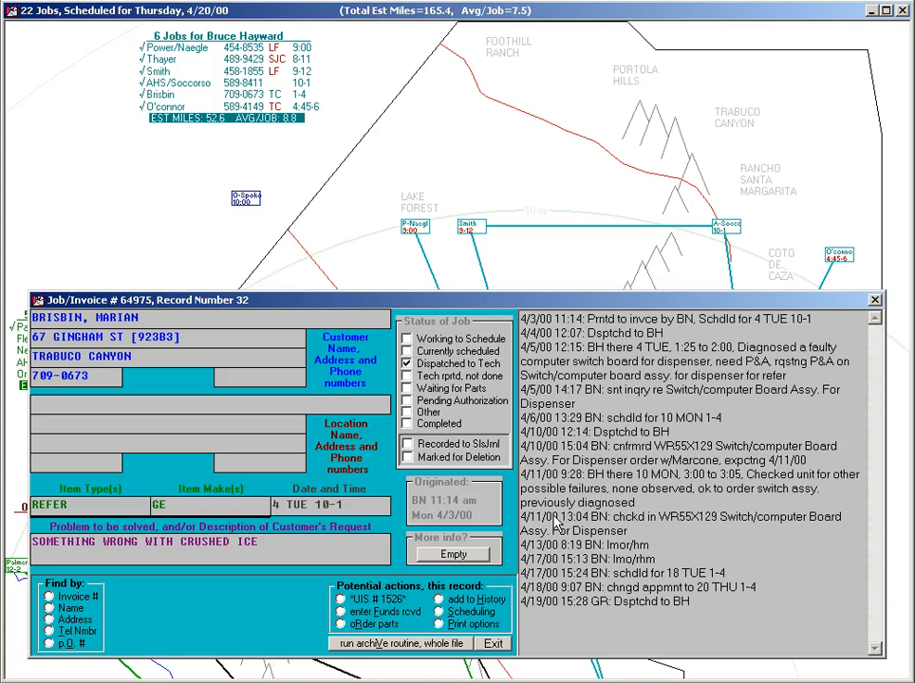
key(Escape)
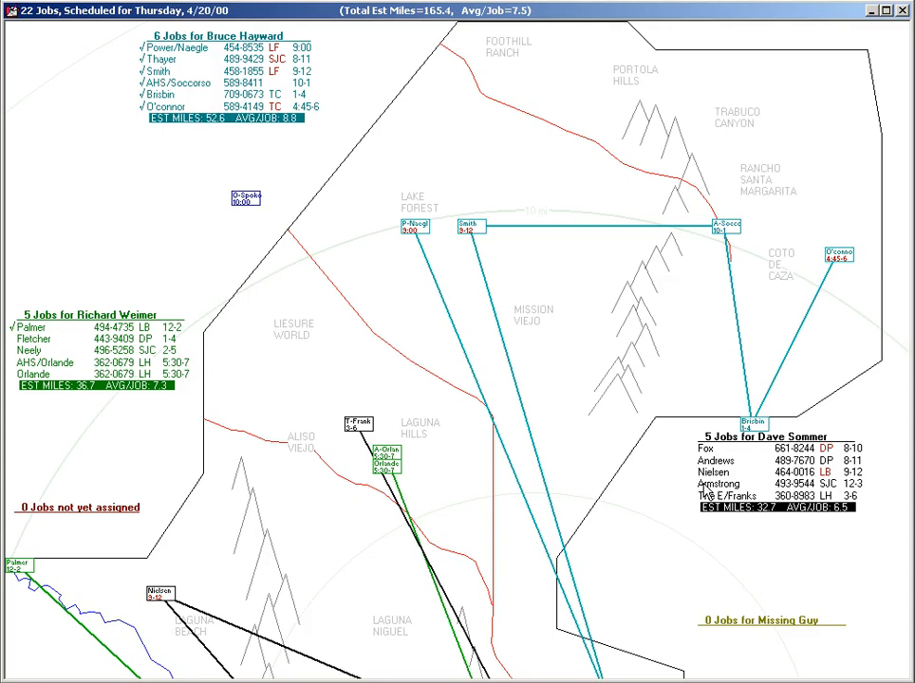
click(11, 328)
scroll(29, 373, down, 3)
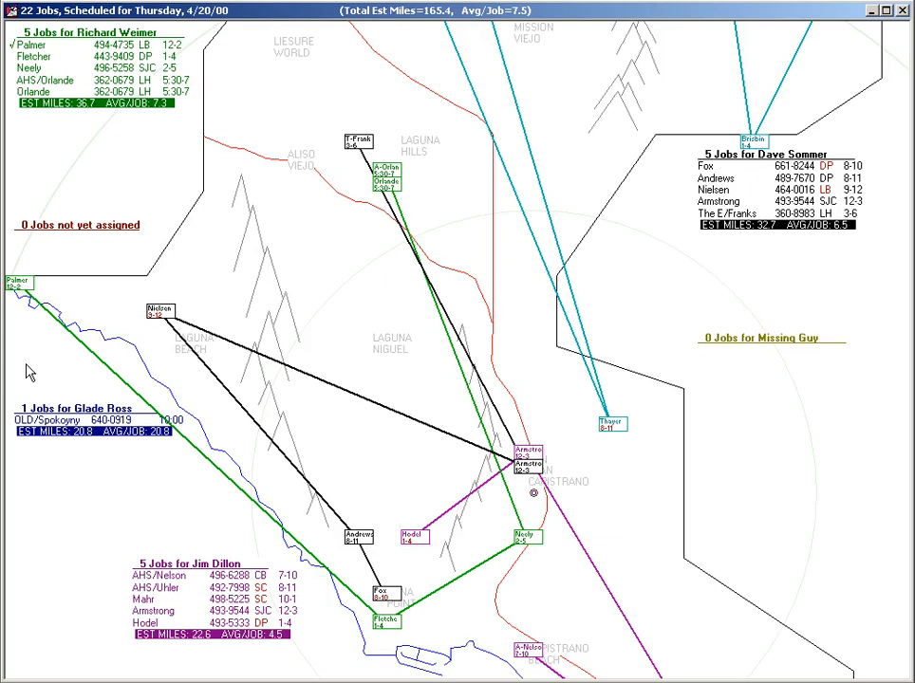
scroll(28, 373, up, 3)
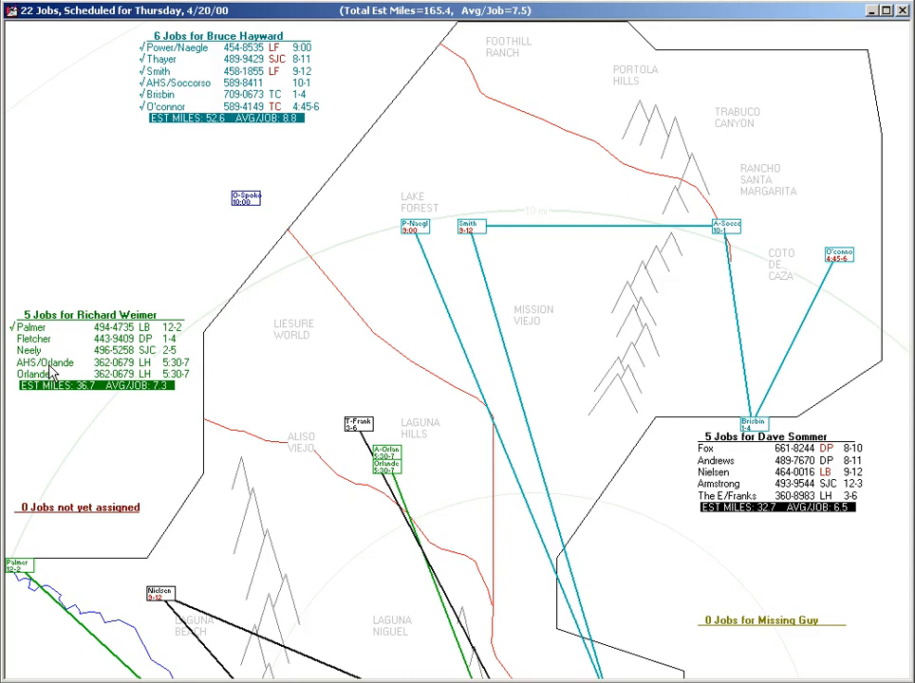
Step: Swap the order of technician RW's two 5:30-7 LH jobs, and move the 1-4 DP job down the list and back
mouse_move(52, 363)
mouse_down()
mouse_move(55, 379)
mouse_move(48, 365)
mouse_up()
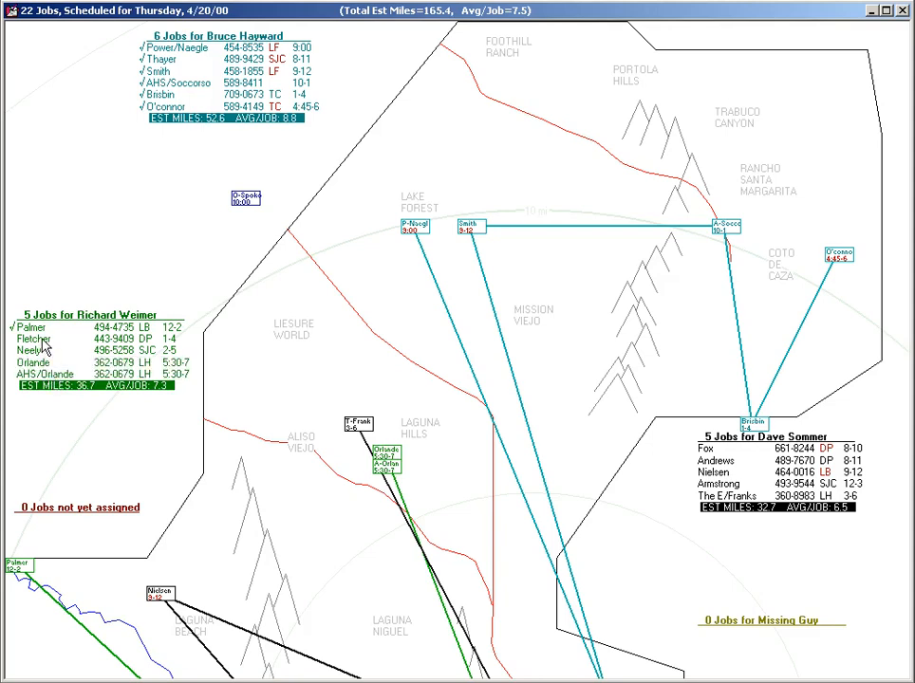
drag(42, 340, 44, 372)
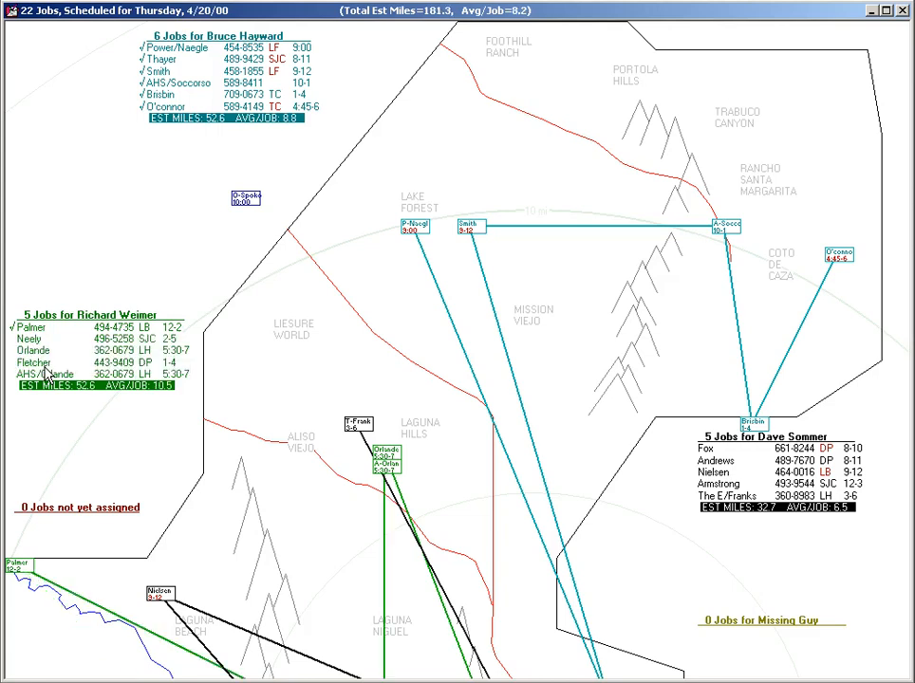
click(161, 363)
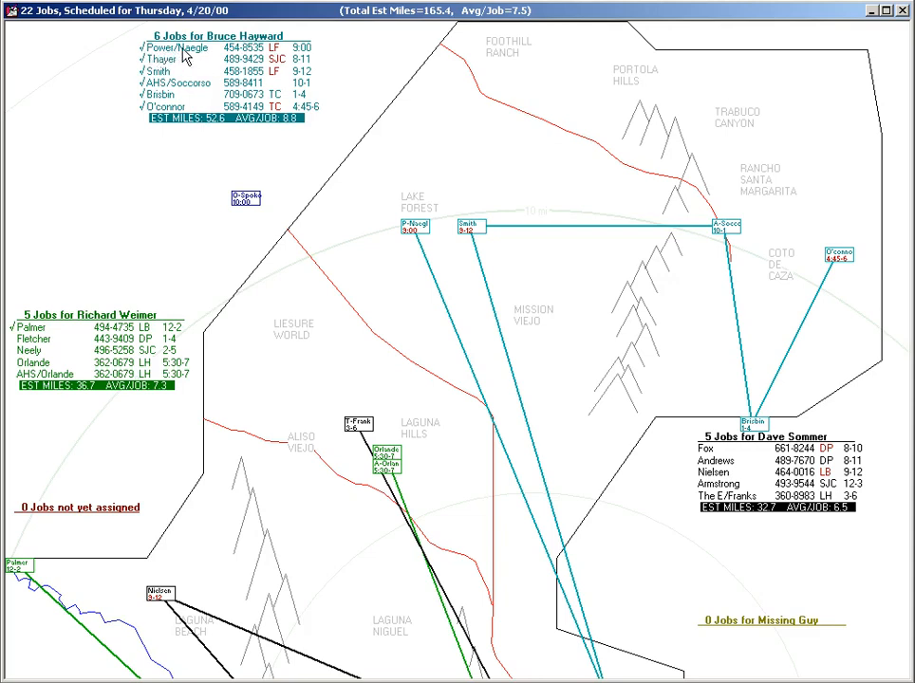
Step: View the job record of technician BH's 9:00 LF job, and give the 9:00 LF and 8-11 SJC jobs the down-arrow status
double_click(184, 52)
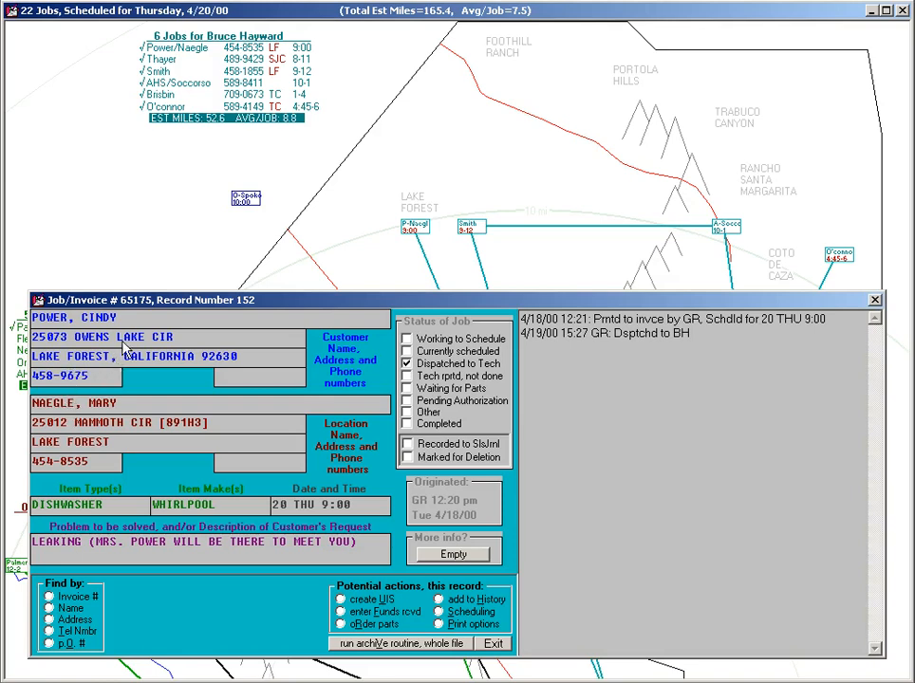
key(Escape)
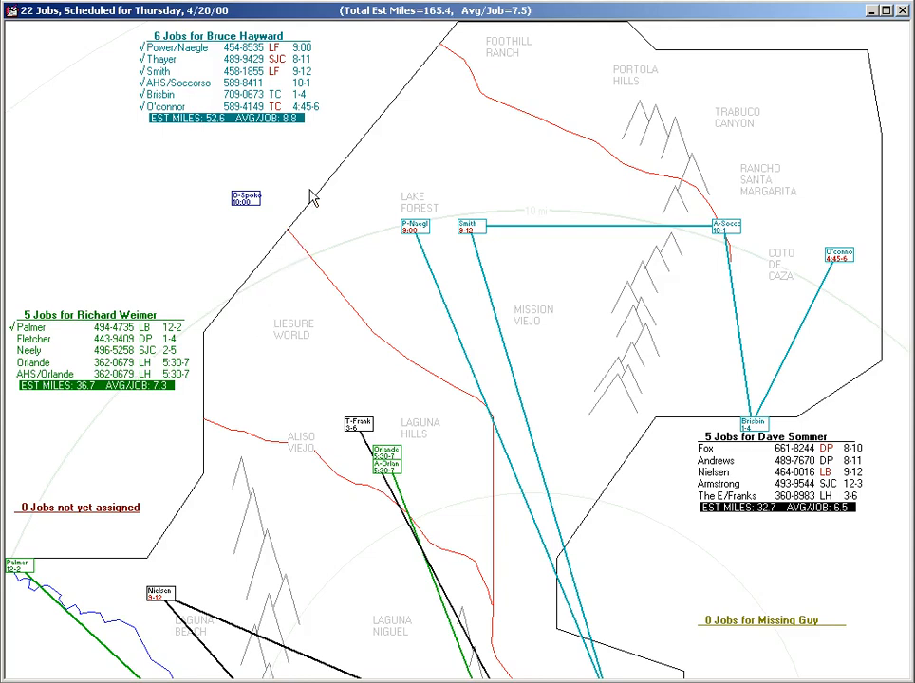
click(199, 50)
click(156, 63)
Step: Display the Density of Appointments Per Hour chart on the Thursday map, and switch to Wednesday, 4/19/00
click(325, 147)
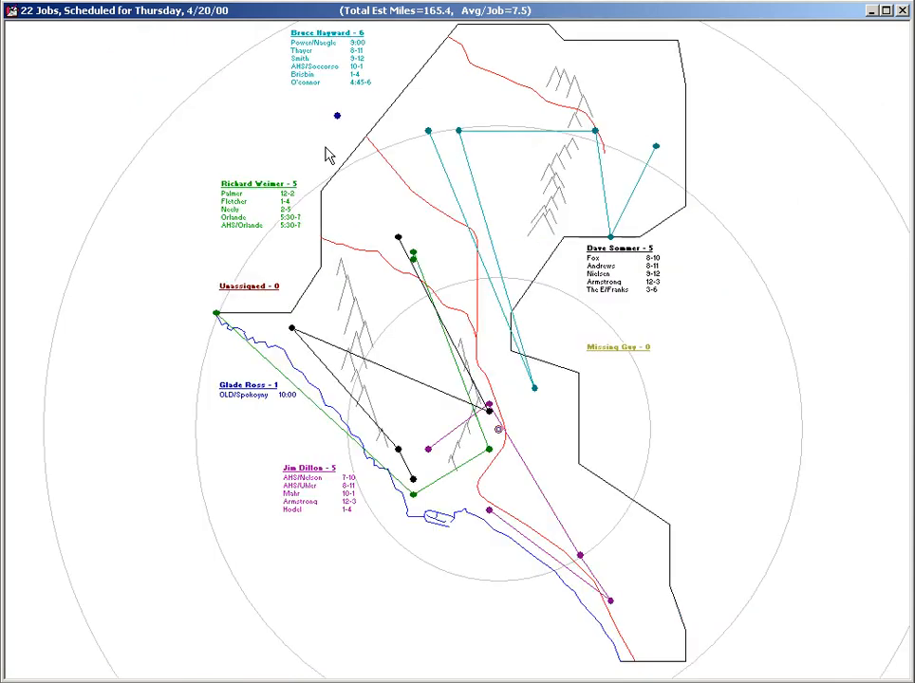
click(326, 155)
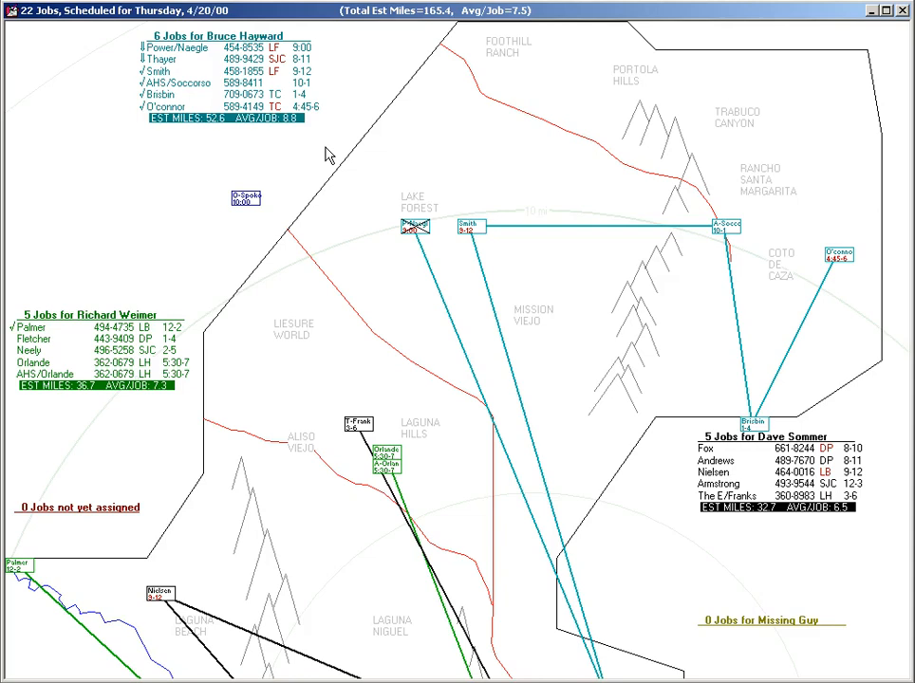
key(d)
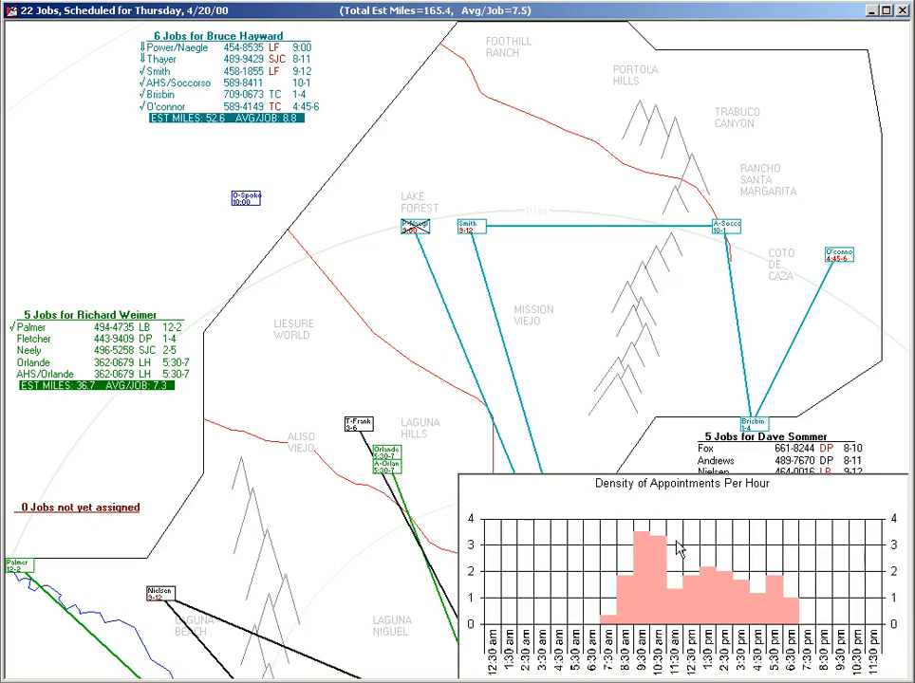
key(Page_Up)
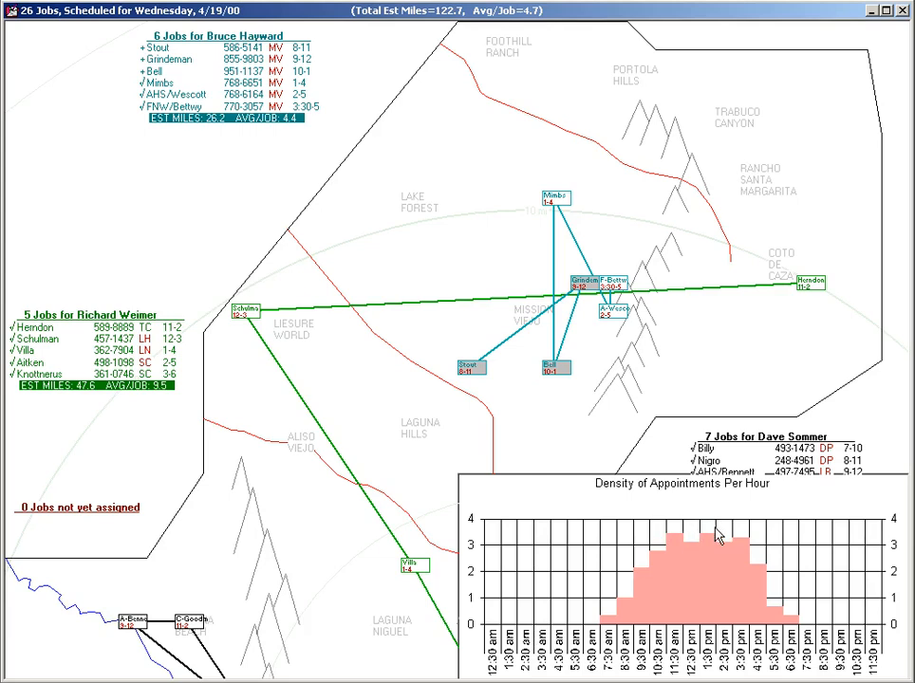
Step: Compare the density of appointments per hour on Friday, 4/21/00, Sunday, 4/23/00, and Monday, 4/24/00
key(Page_Down)
key(Page_Down)
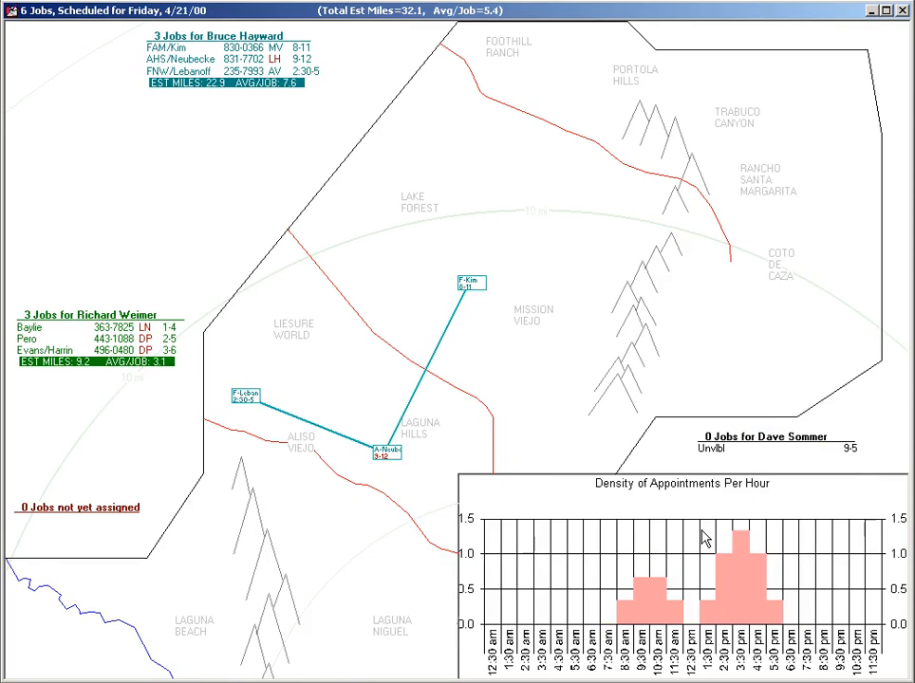
key(Page_Down)
key(Page_Down)
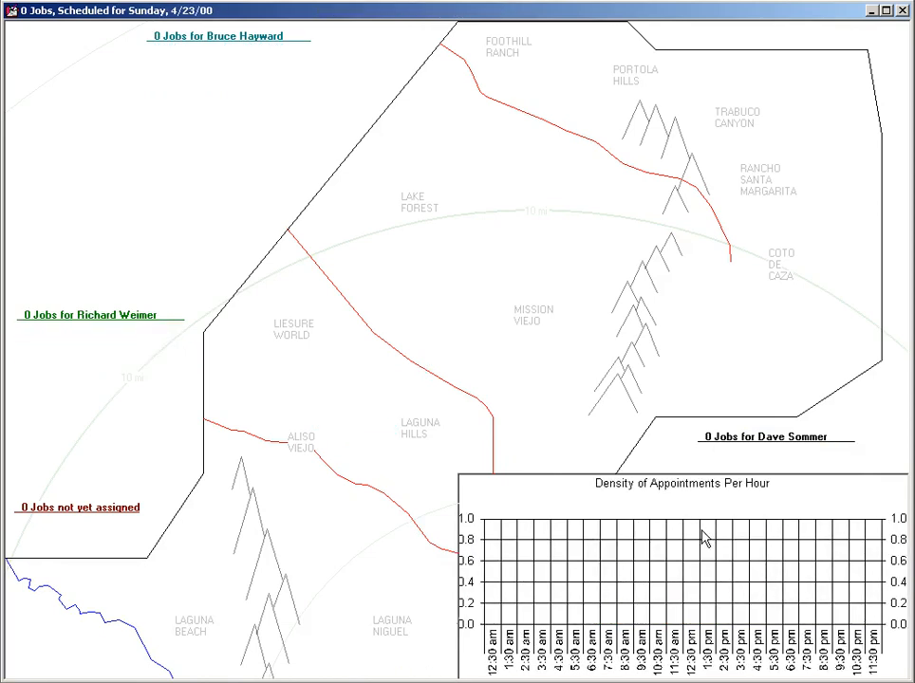
key(Page_Down)
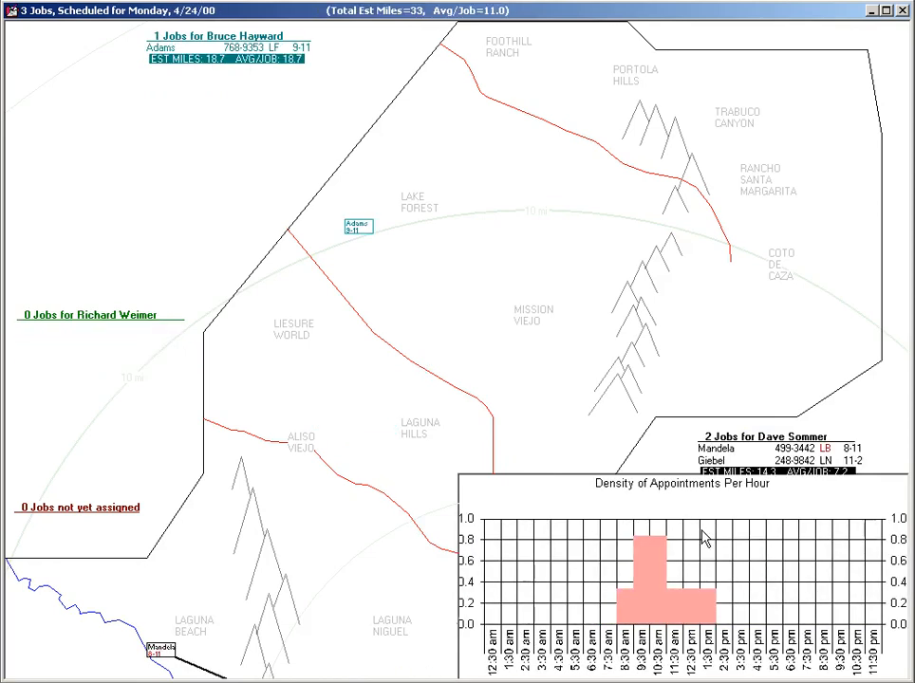
Step: Close the density chart and return the map to Thursday, 4/20/00
click(631, 515)
key(Page_Up)
key(Page_Up)
key(Page_Up)
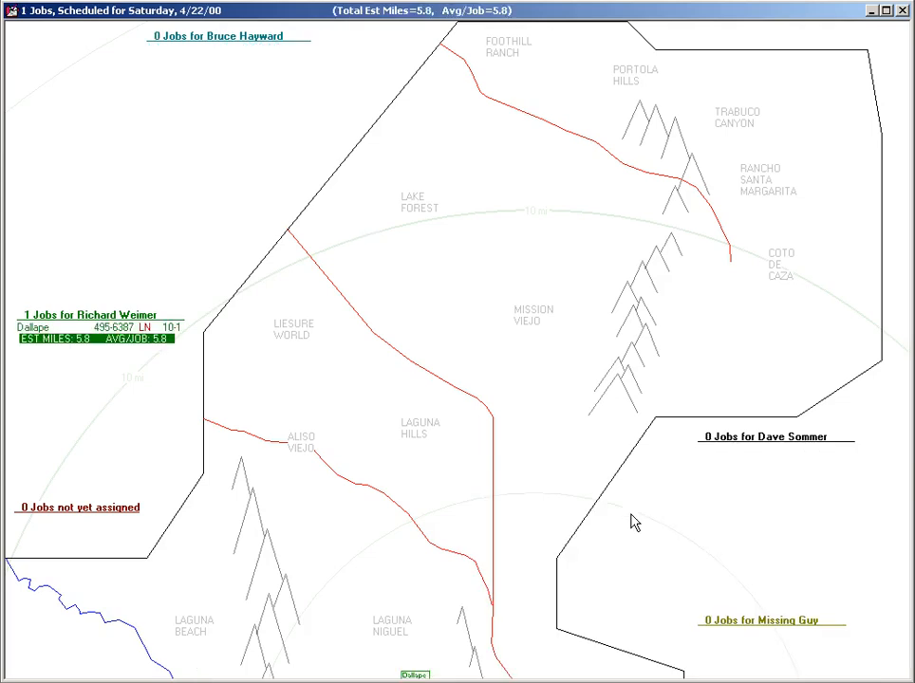
key(Page_Up)
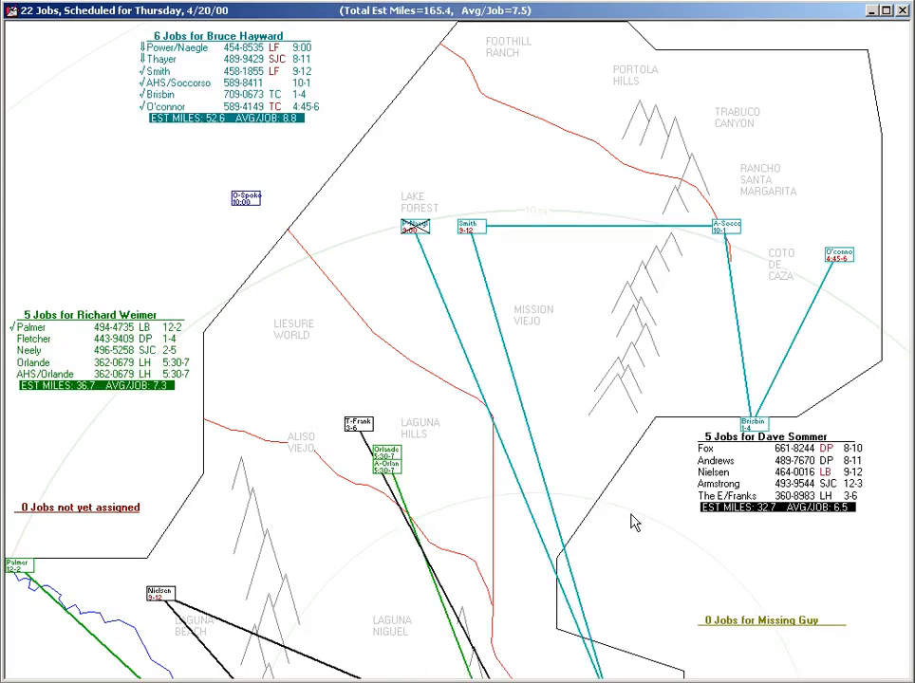
Step: Show route lines only for technician JD on the Thursday map, and bring the southern part of the route into view
scroll(634, 523, down, 3)
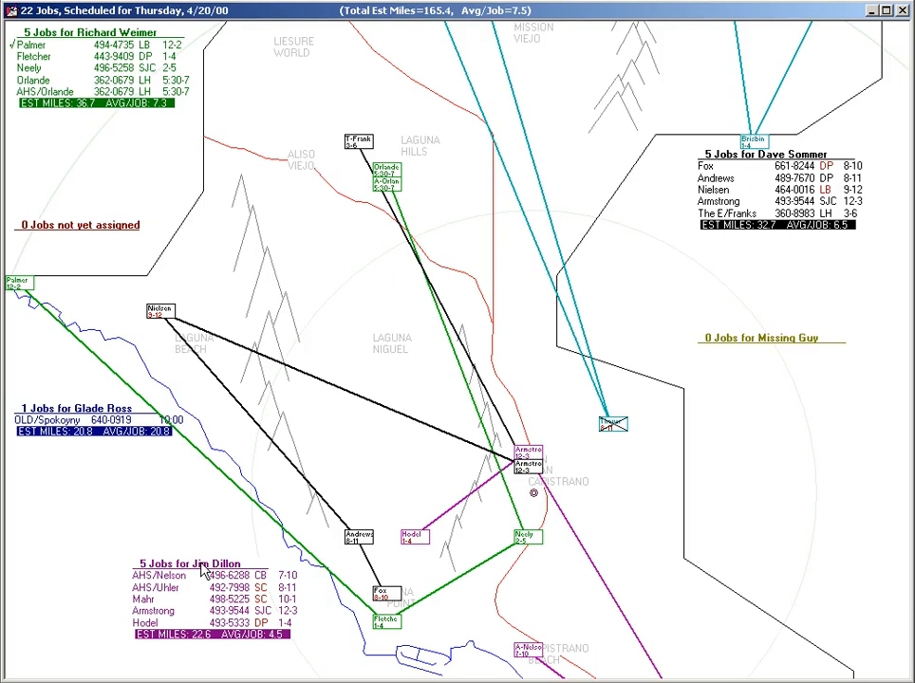
click(203, 570)
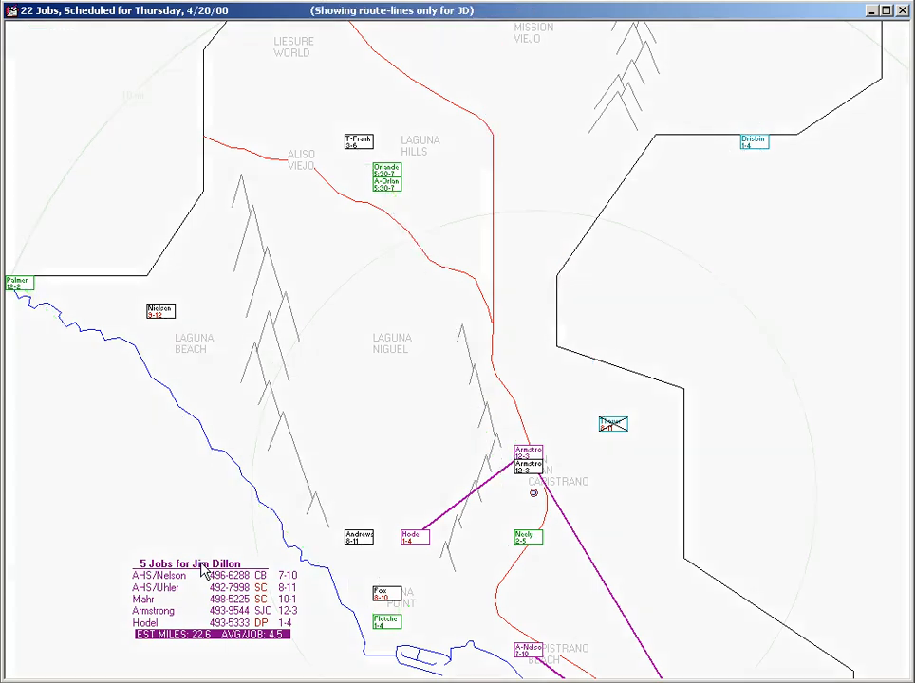
key(Down)
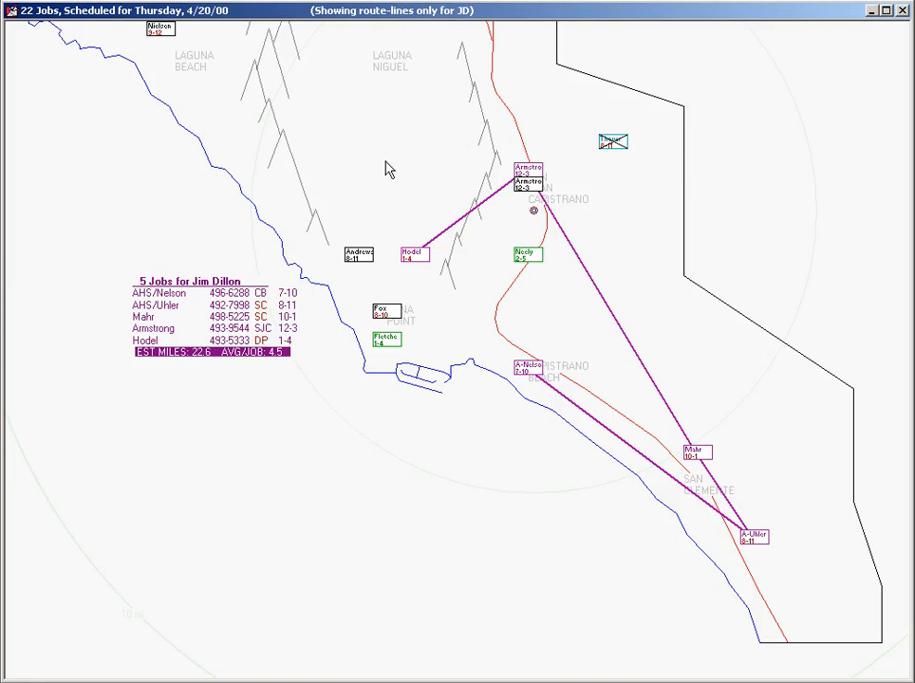
Step: View technician JD's isolated route on Tuesday, 4/18/00, return to Thursday, 4/20/00, and restore all technicians' route lines
key(Up)
key(Down)
key(Right)
key(Left)
key(Left)
key(Left)
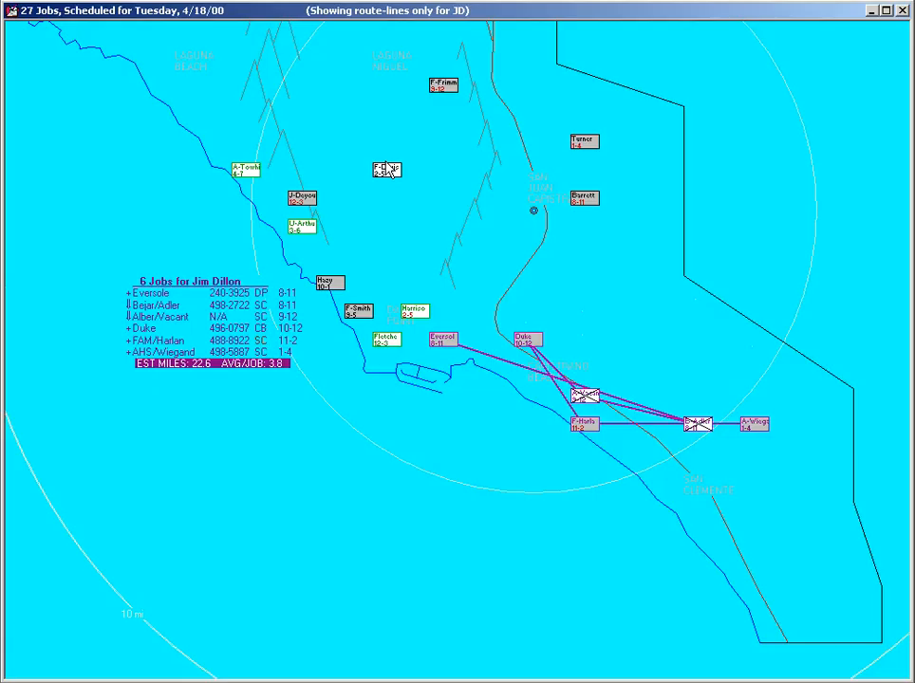
key(Right)
key(Right)
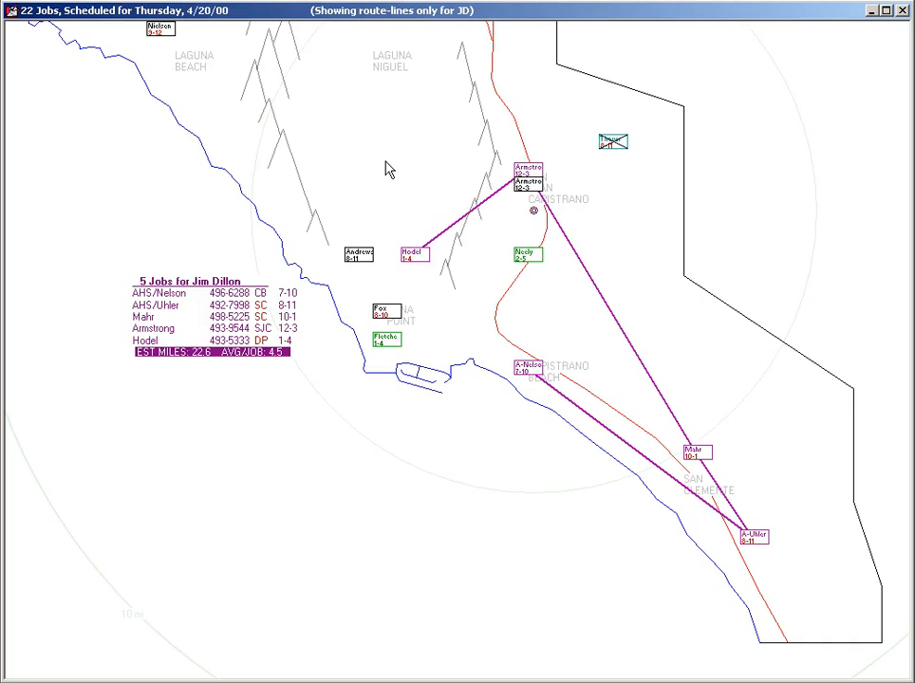
key(Escape)
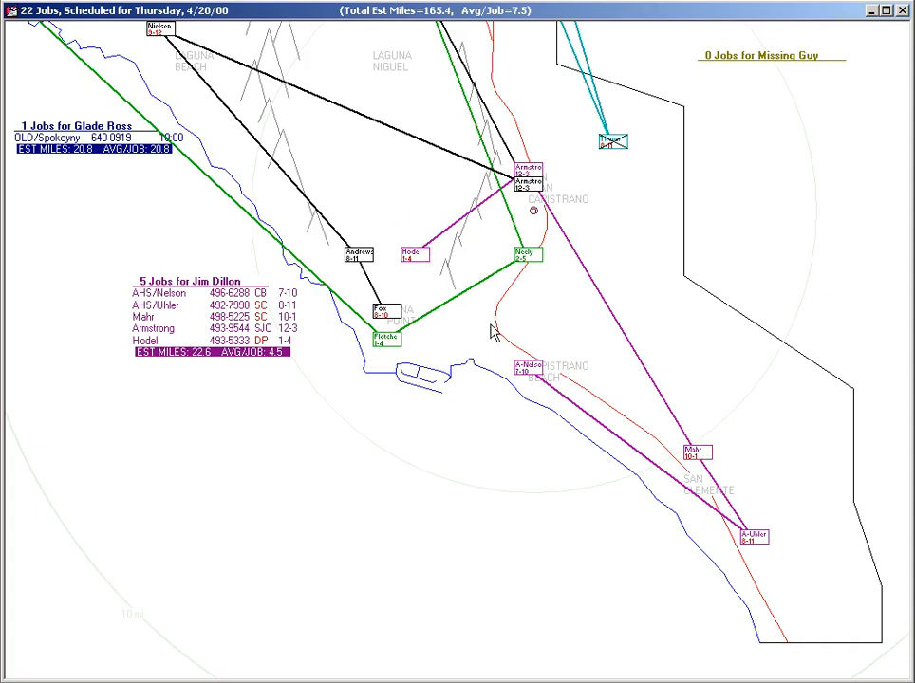
Step: View the job records of technician JD's 1-4 DP and 8-11 SC jobs, and the Schedule List entry of the 8-11 SC job
click(415, 262)
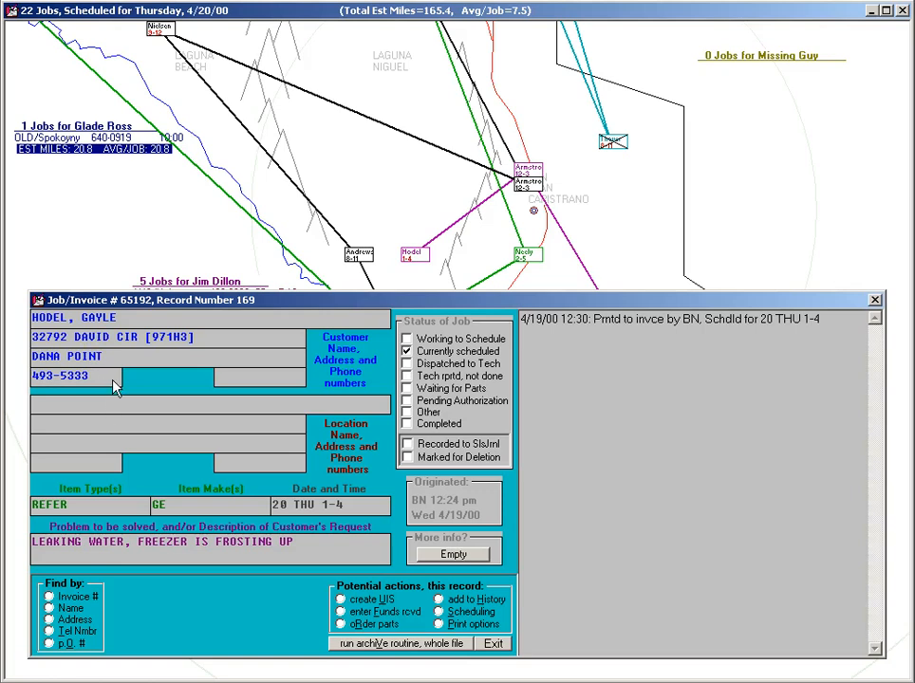
key(Escape)
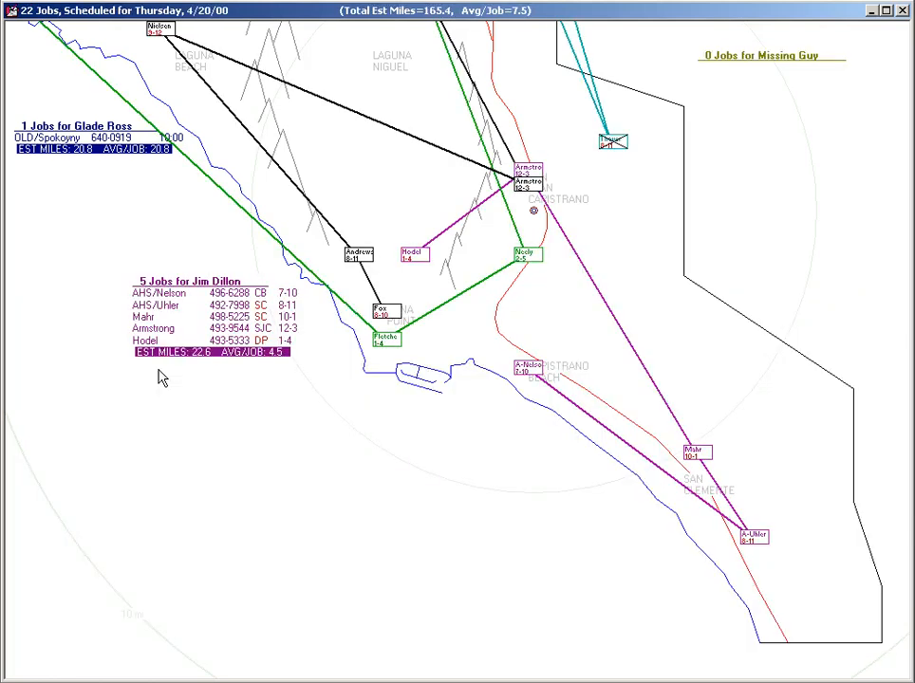
click(164, 306)
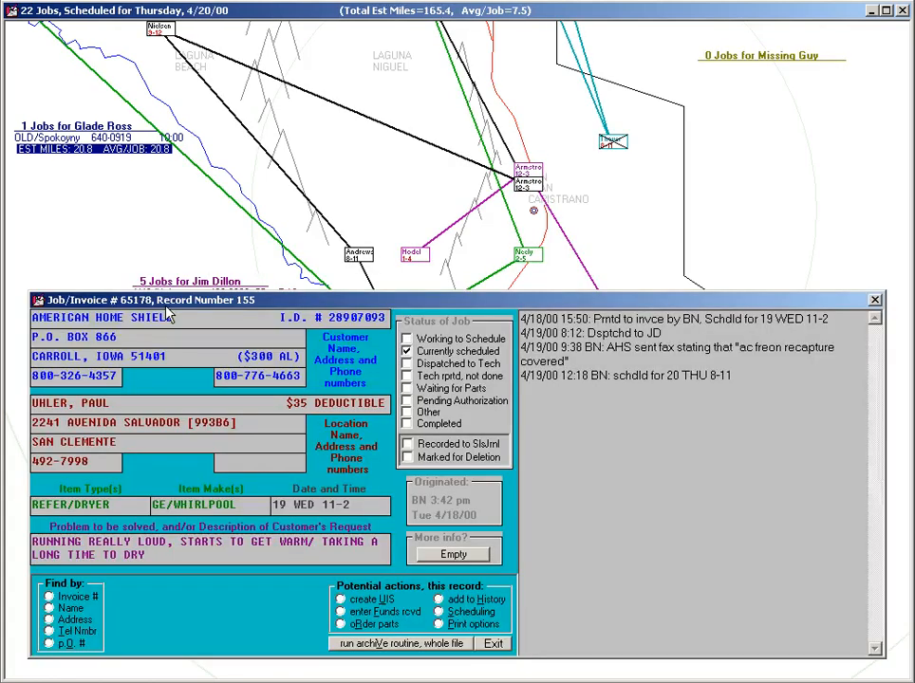
key(Escape)
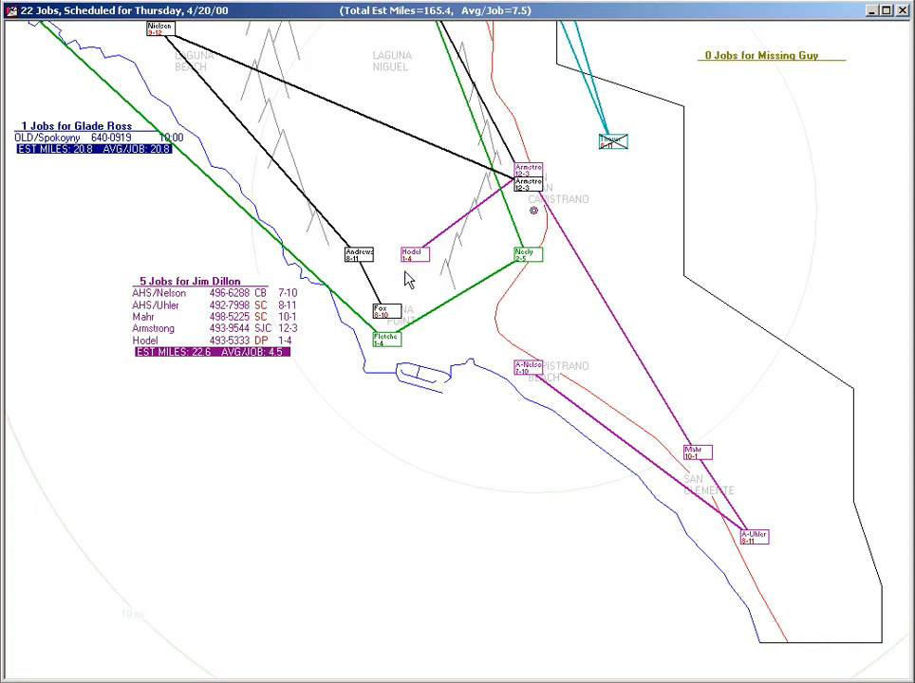
double_click(172, 316)
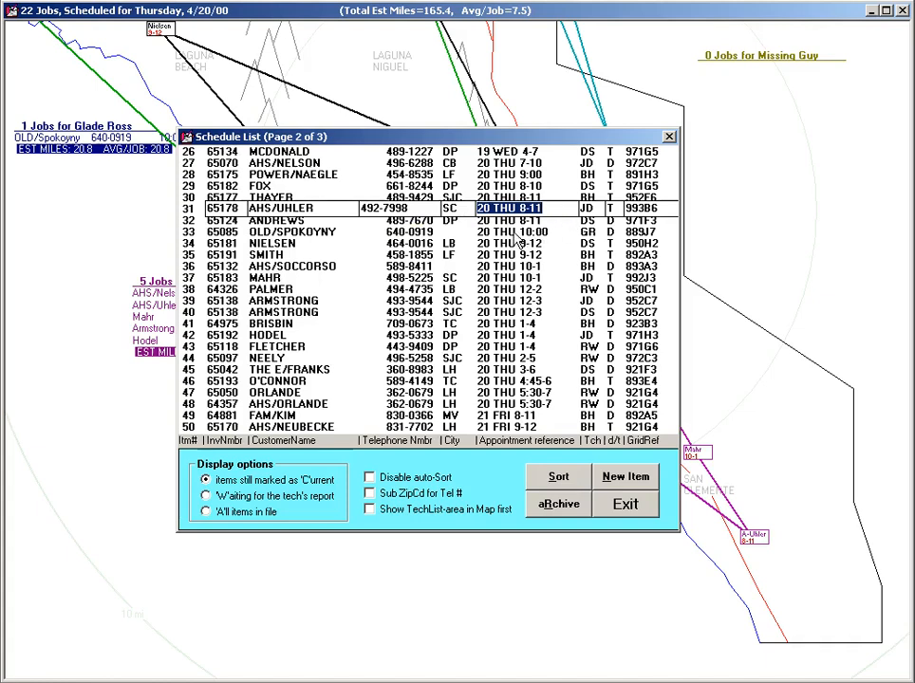
key(Escape)
key(Escape)
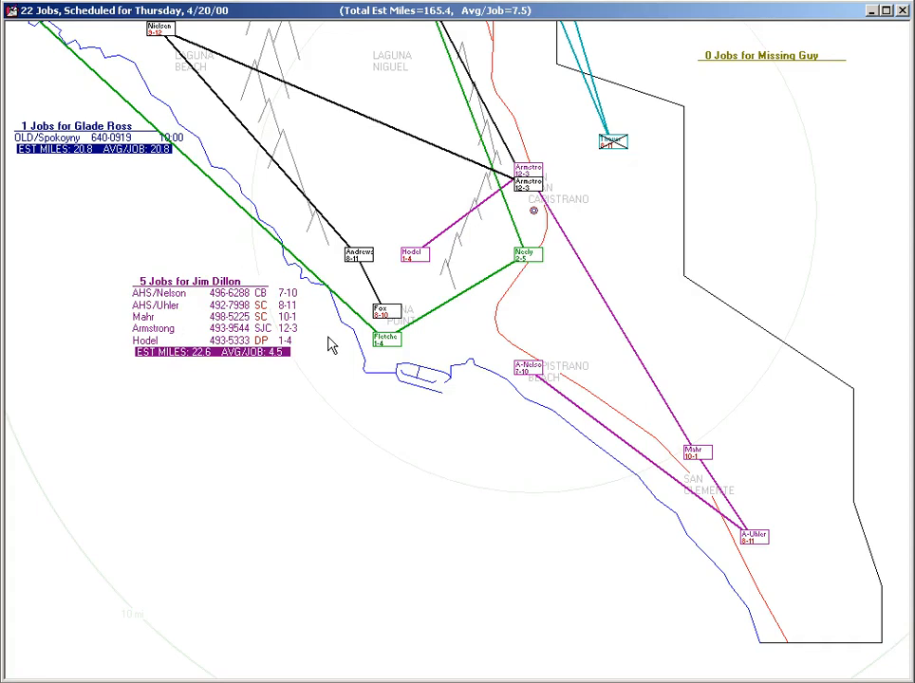
Step: View the Zone Scheduler's zone loads for Thursday, 4/20/00, and return to the Thursday map
key(shift+F5)
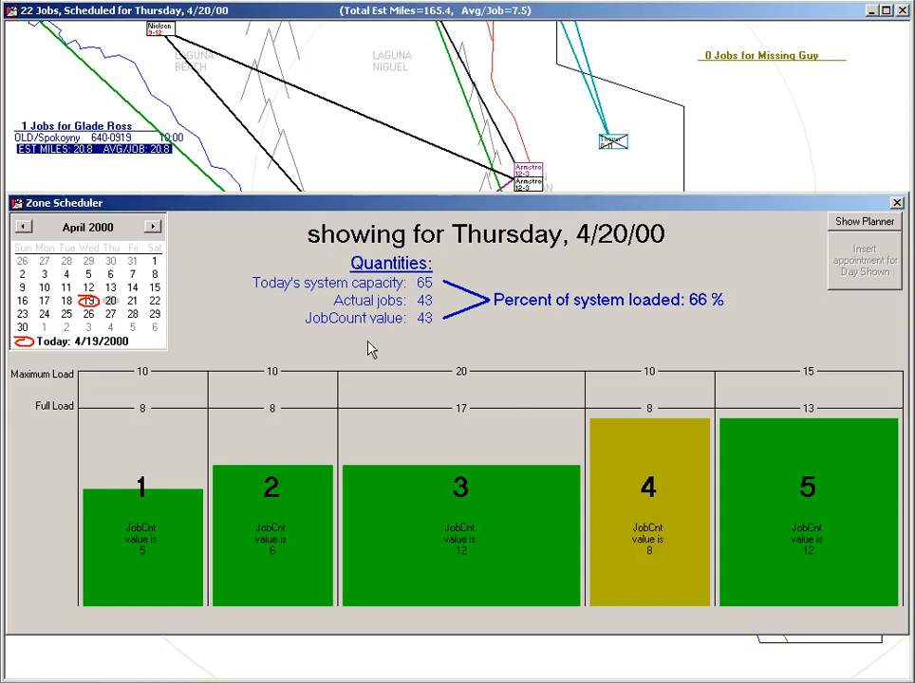
key(Escape)
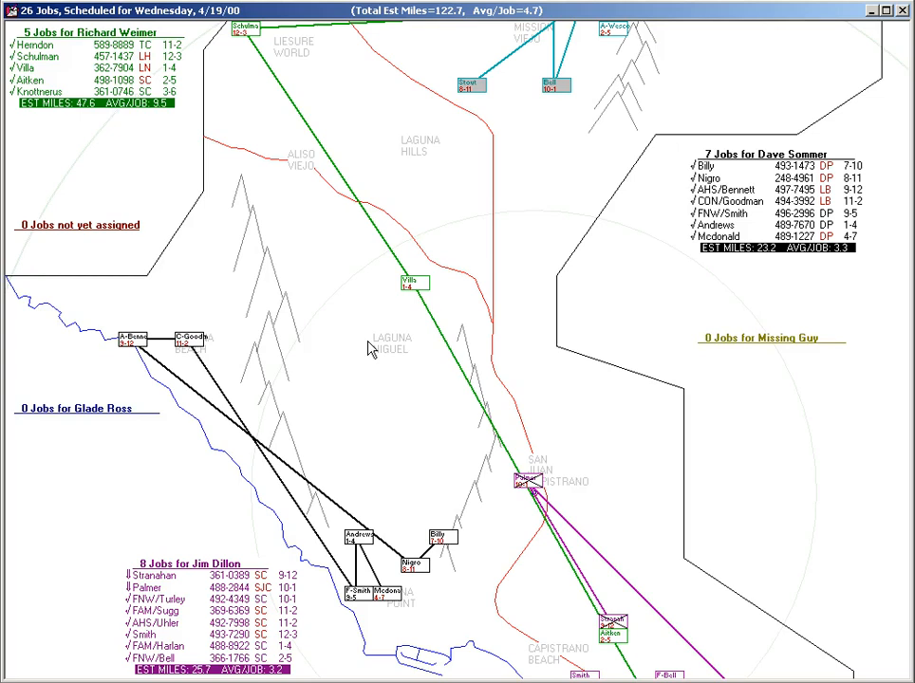
scroll(370, 349, down, 3)
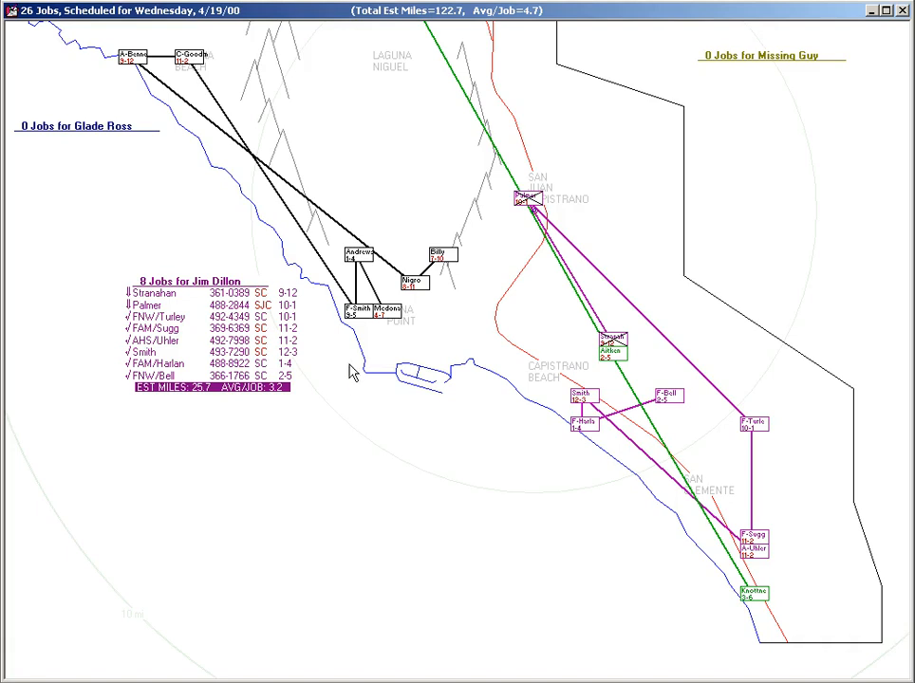
key(Page_Down)
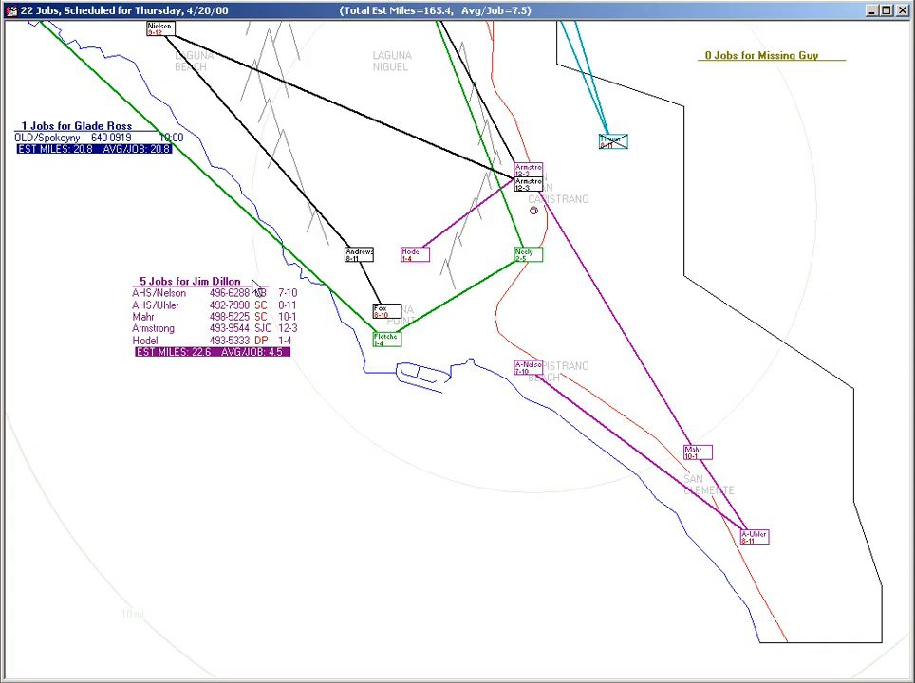
Step: View the output options for technician JD's whole job roster and for the 8-11 SC job alone
click(208, 291)
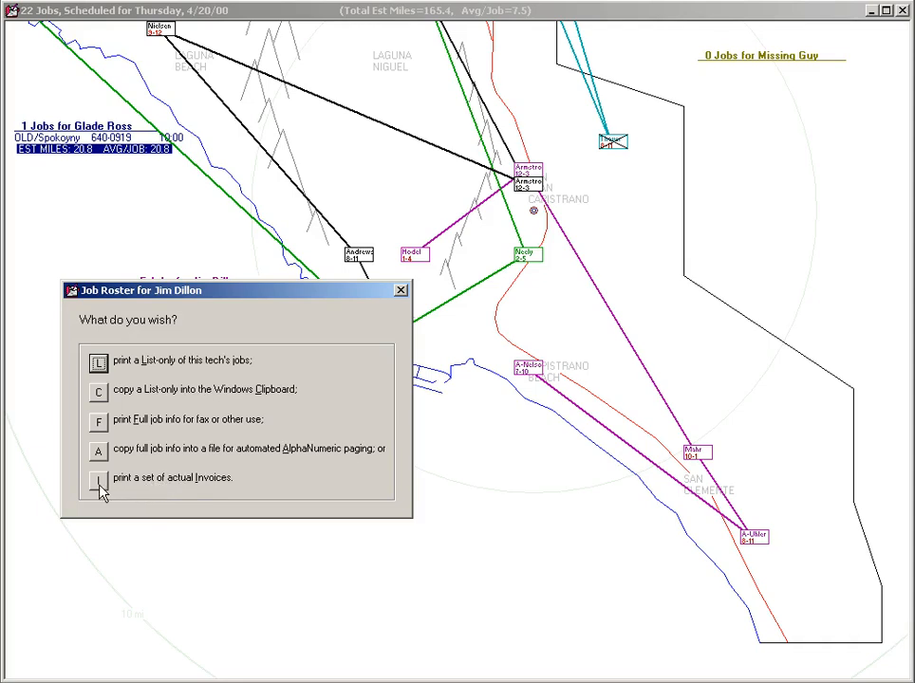
click(121, 423)
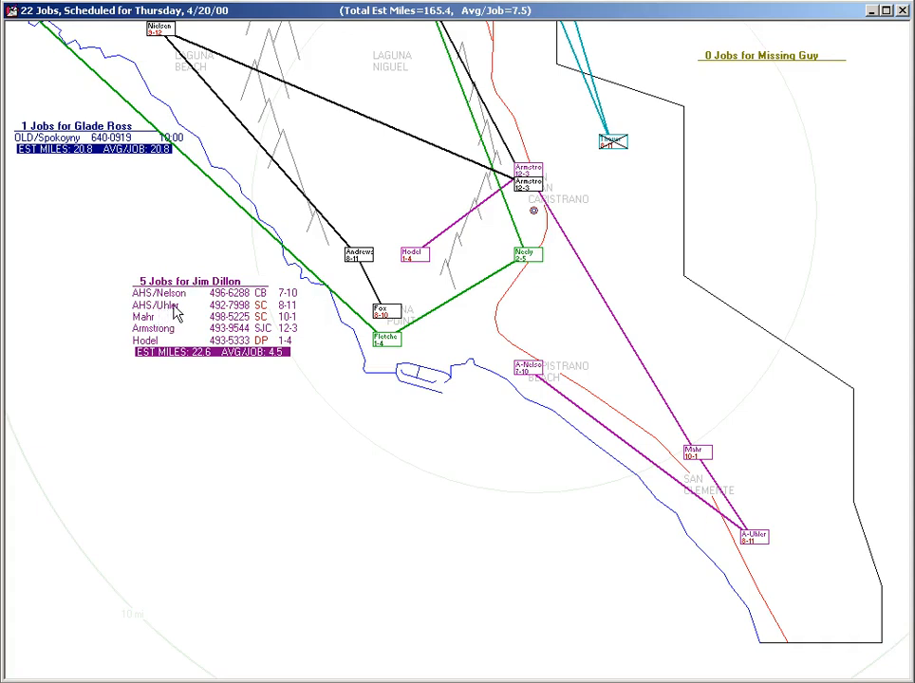
click(173, 308)
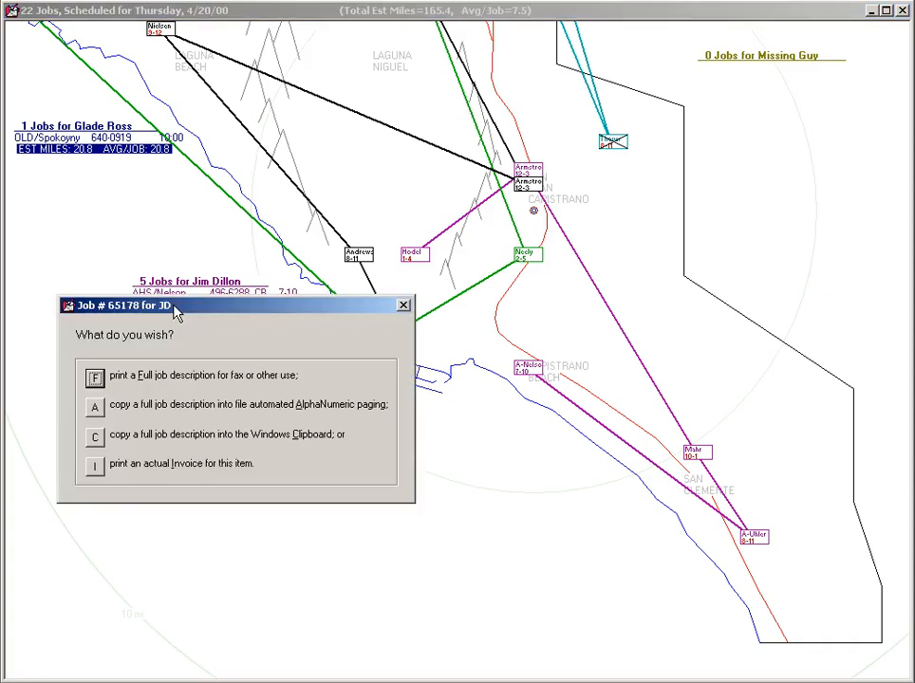
click(149, 402)
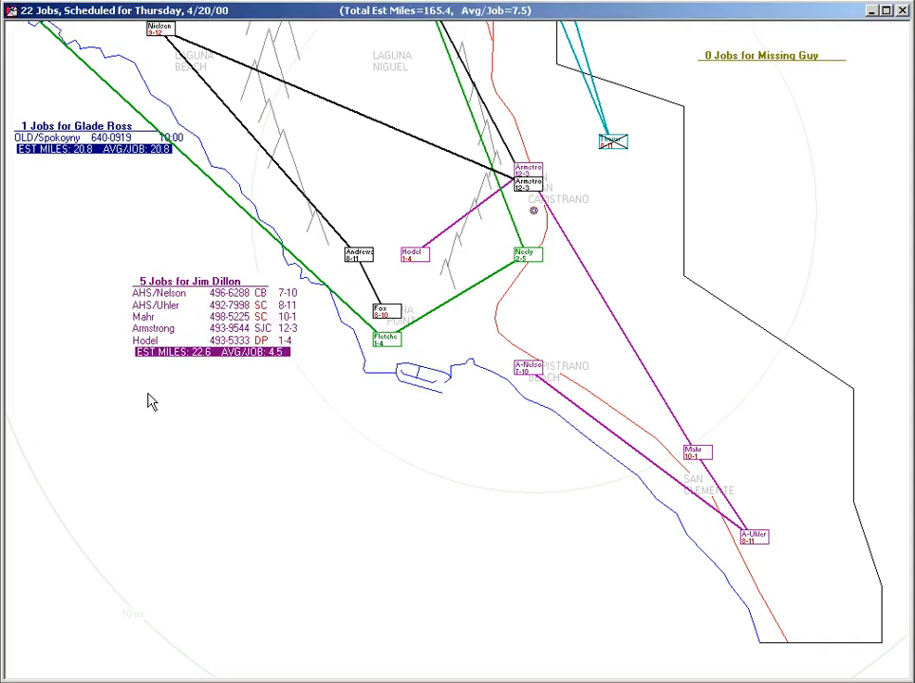
Step: Give technician JD's 7-10 CB and 8-11 SC jobs the check-mark status, and view the job roster options
click(144, 294)
click(149, 305)
click(208, 282)
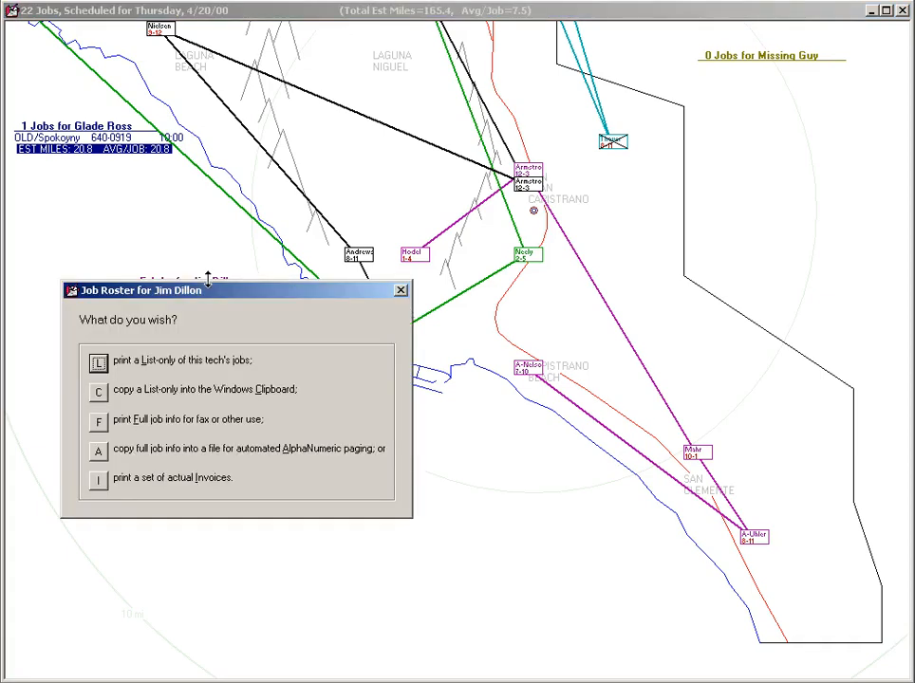
key(Escape)
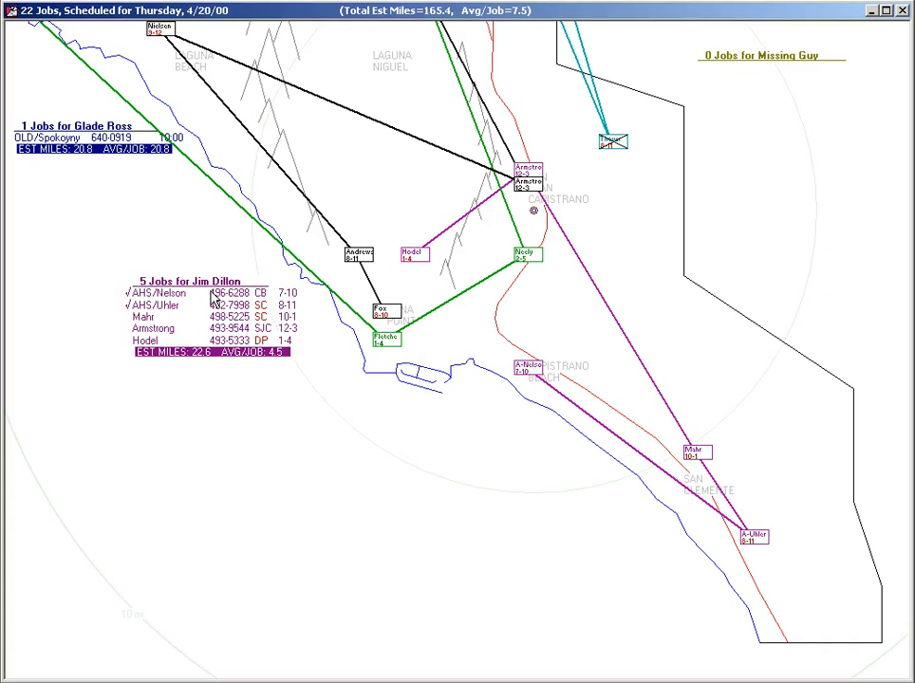
Step: Reopen the dispatch map on Thursday, 4/20/00, and review the print and copy options of technician JD's job roster
key(Escape)
key(F5)
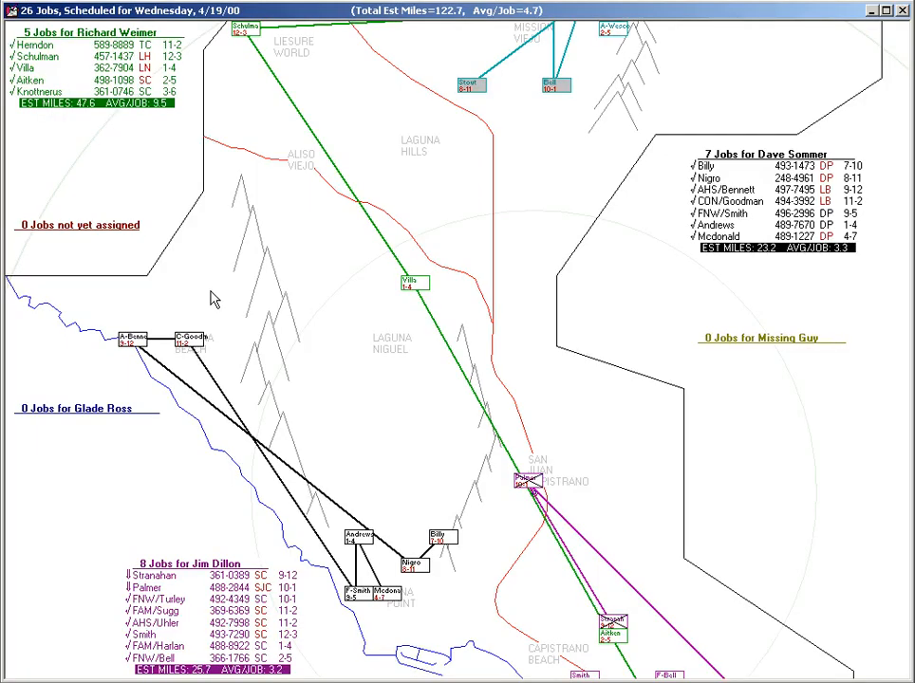
key(Right)
key(Page_Down)
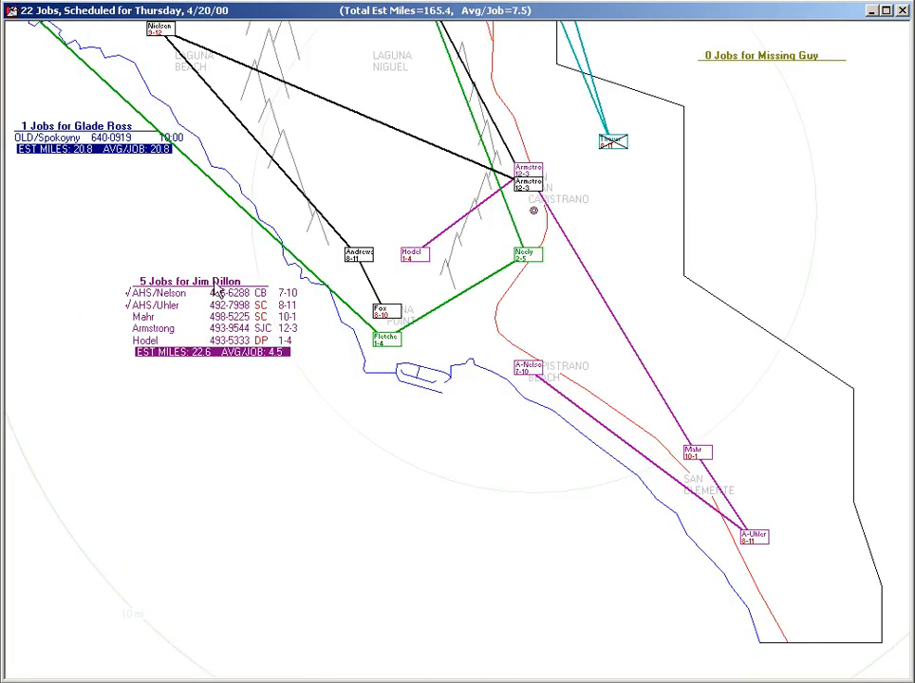
click(215, 283)
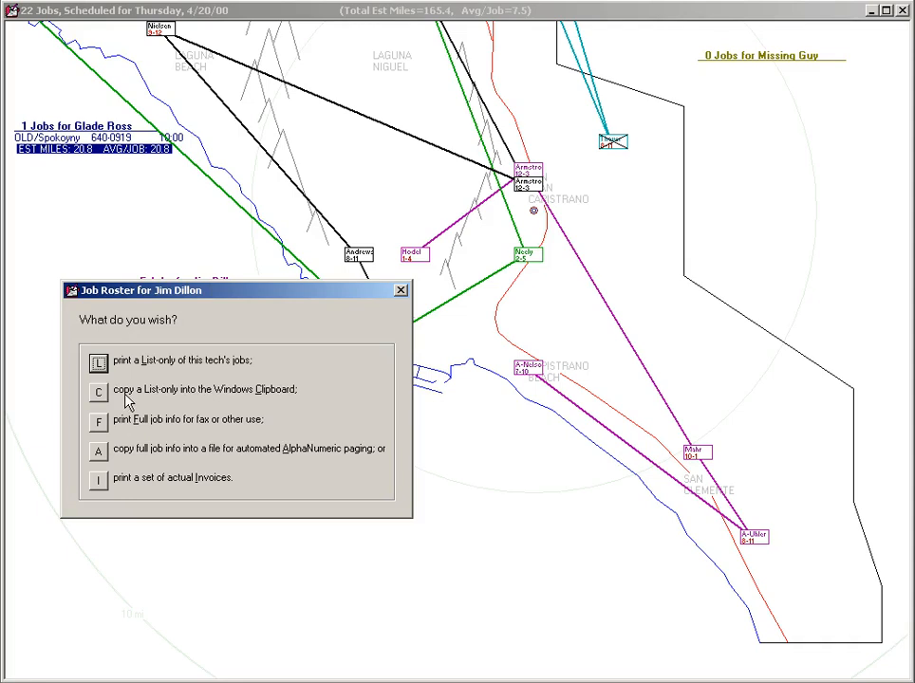
key(Escape)
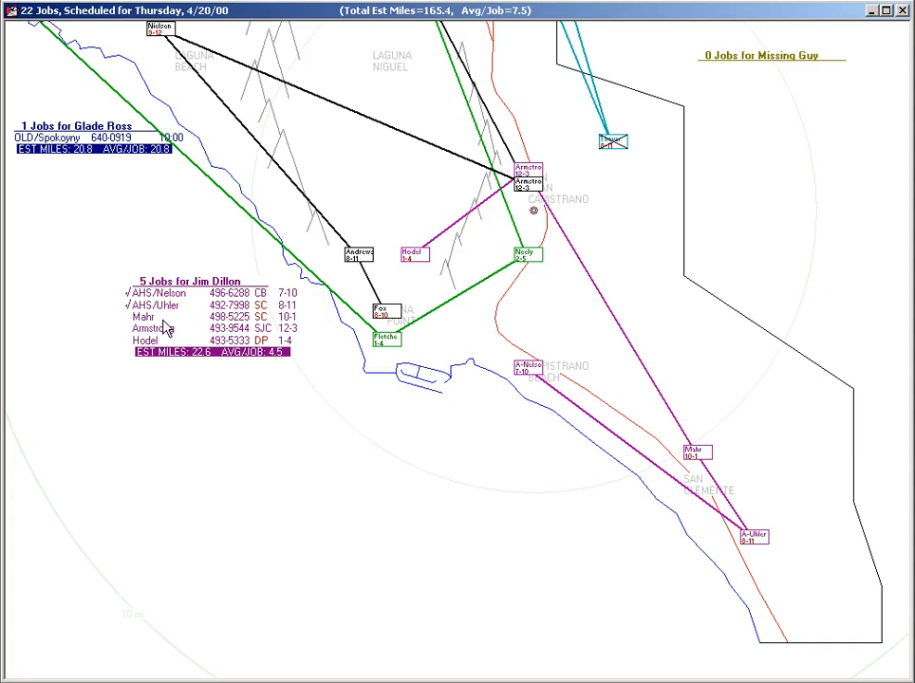
Step: View the print settings for the Thursday map without printing, and open the Schedule List
scroll(166, 328, up, 3)
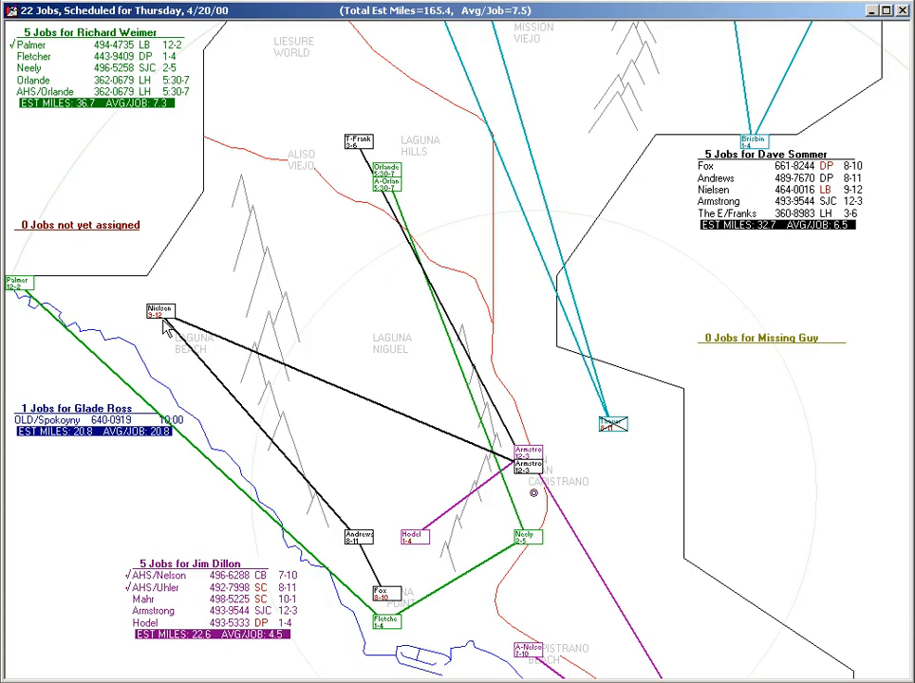
key(ctrl+p)
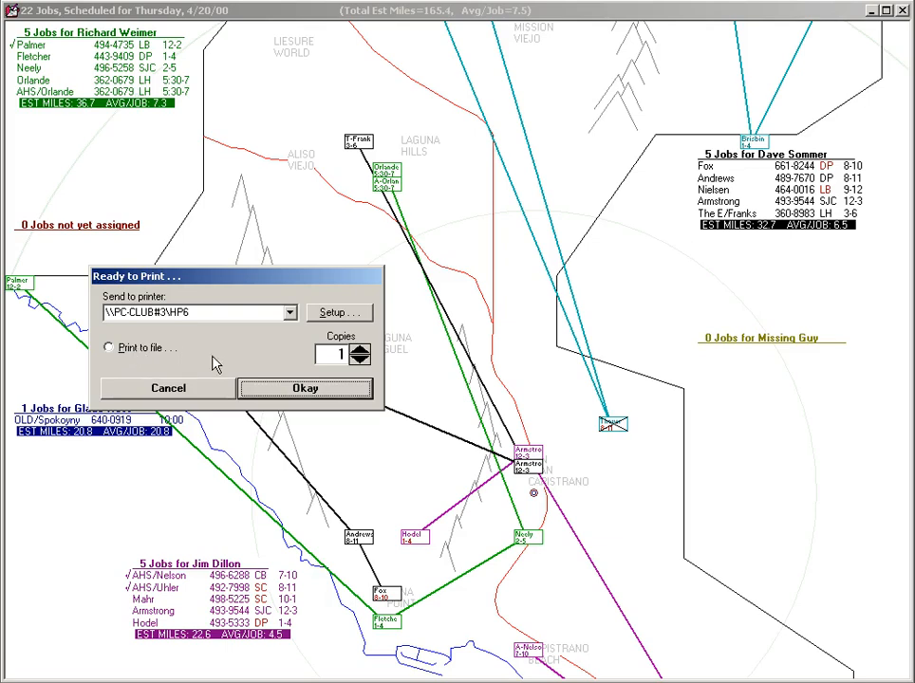
key(Escape)
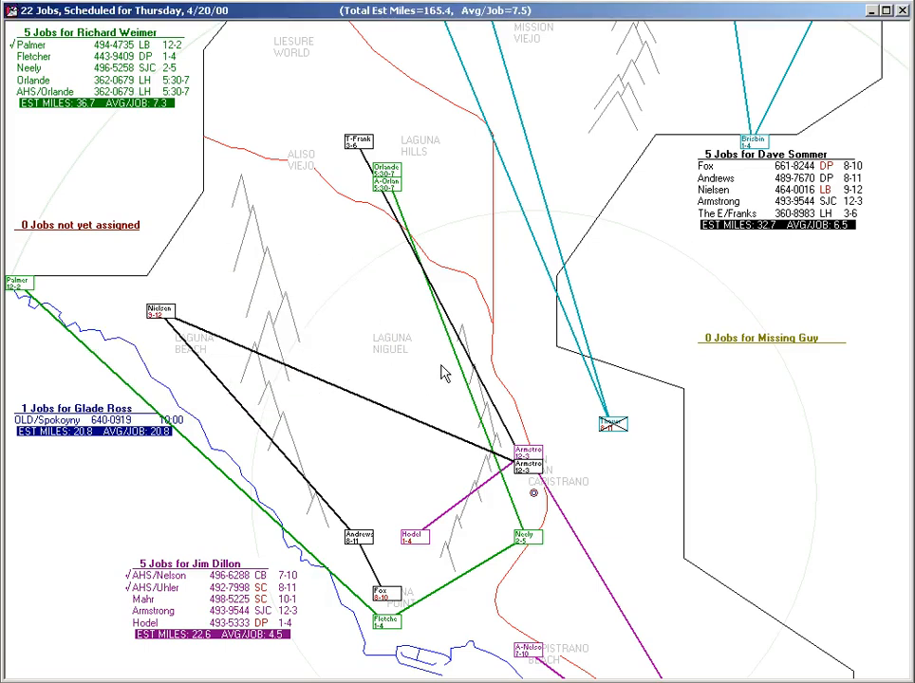
click(236, 600)
key(F6)
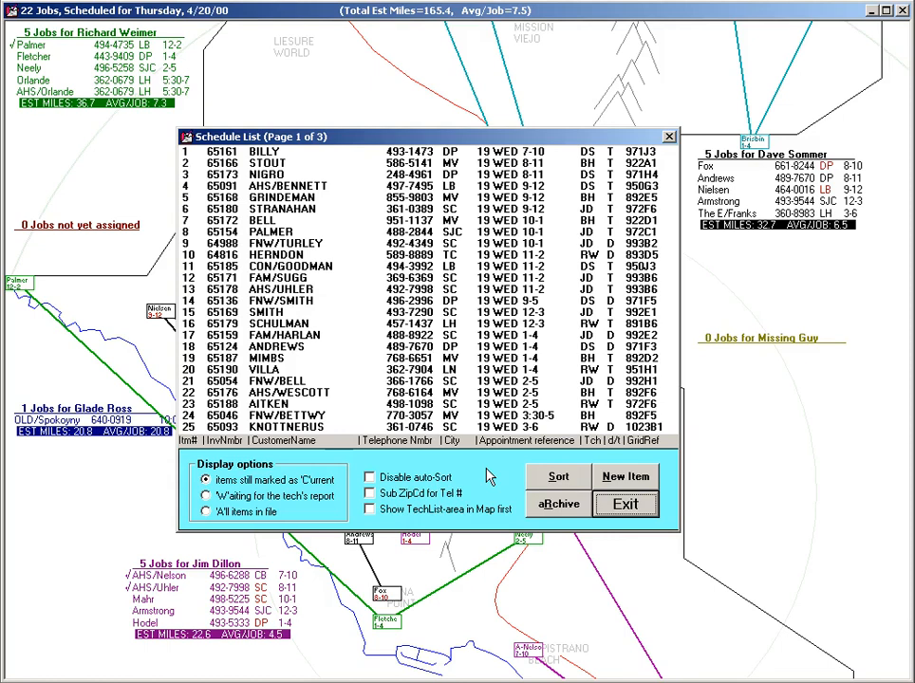
Step: Reopen the Schedule List over the call sheets and view it for all items, items waiting for the tech's report, and current items
click(558, 508)
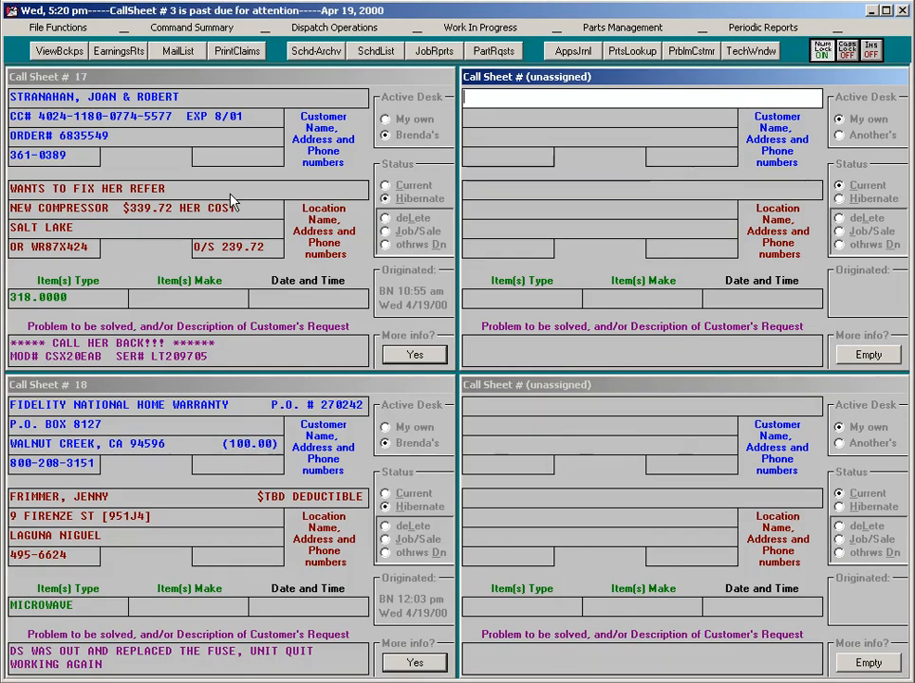
key(F6)
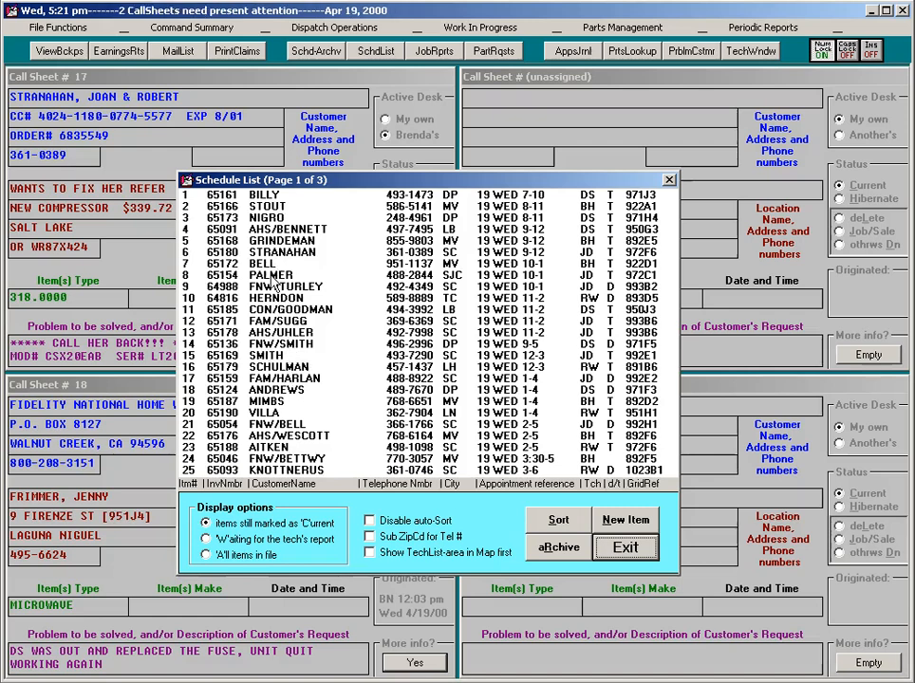
click(244, 557)
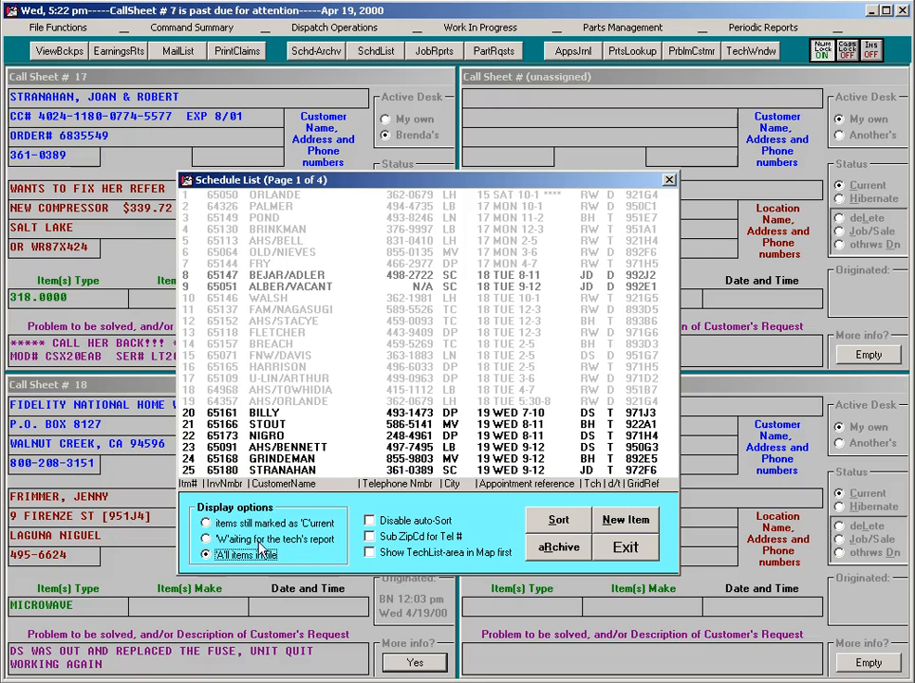
click(263, 541)
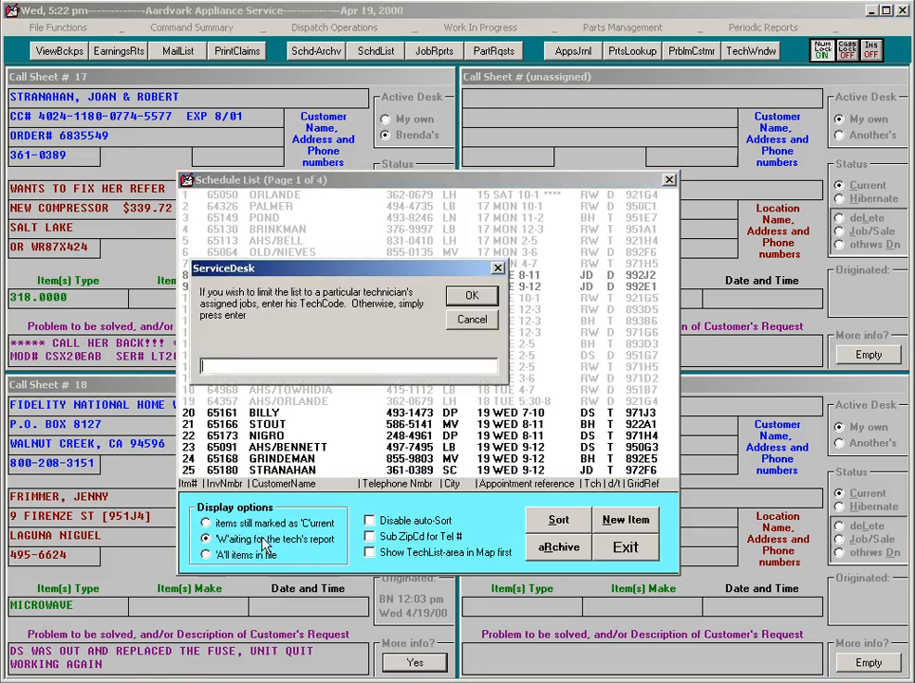
key(Return)
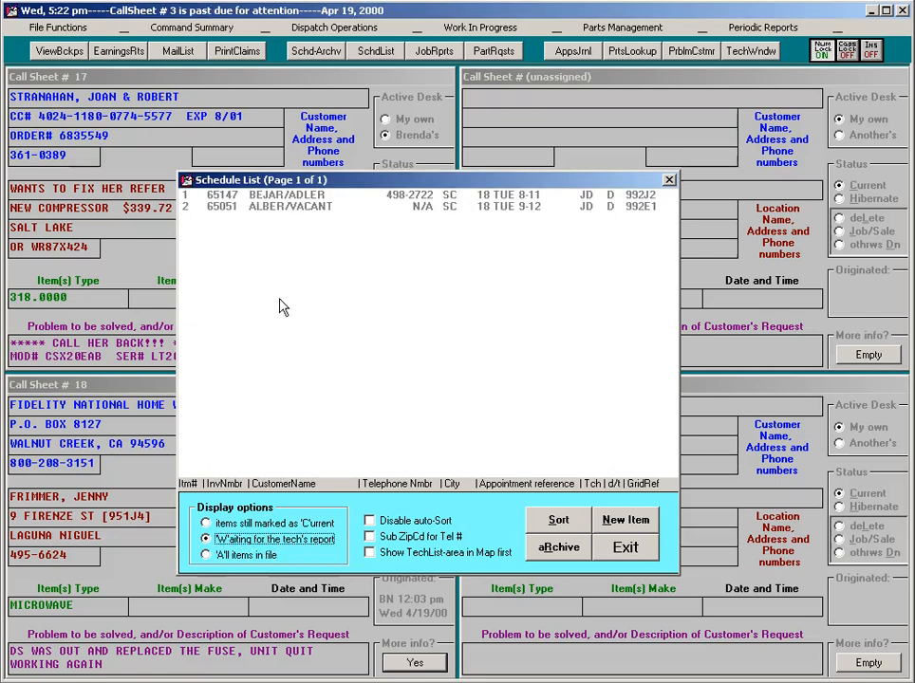
click(248, 523)
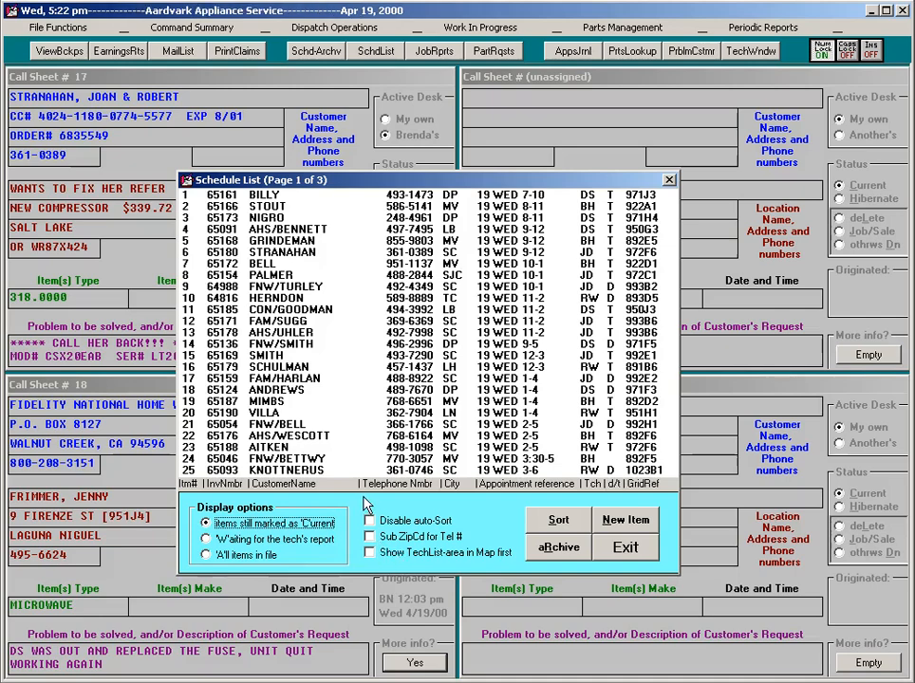
Step: Show the Wednesday, 4/19/00 dispatch map, view the first two Schedule List pages over it, and return to the call sheets
key(F5)
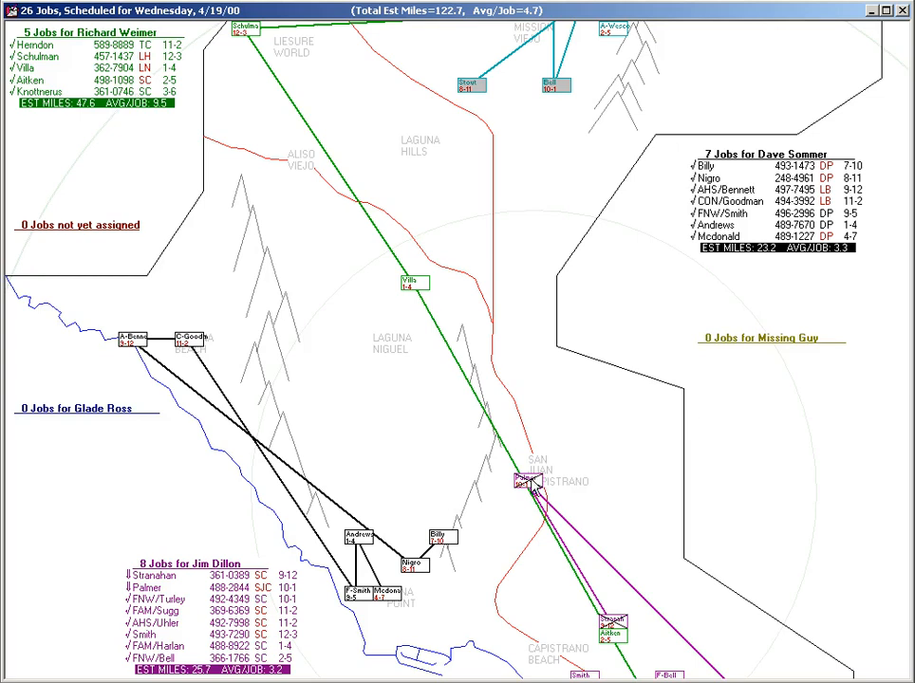
key(F6)
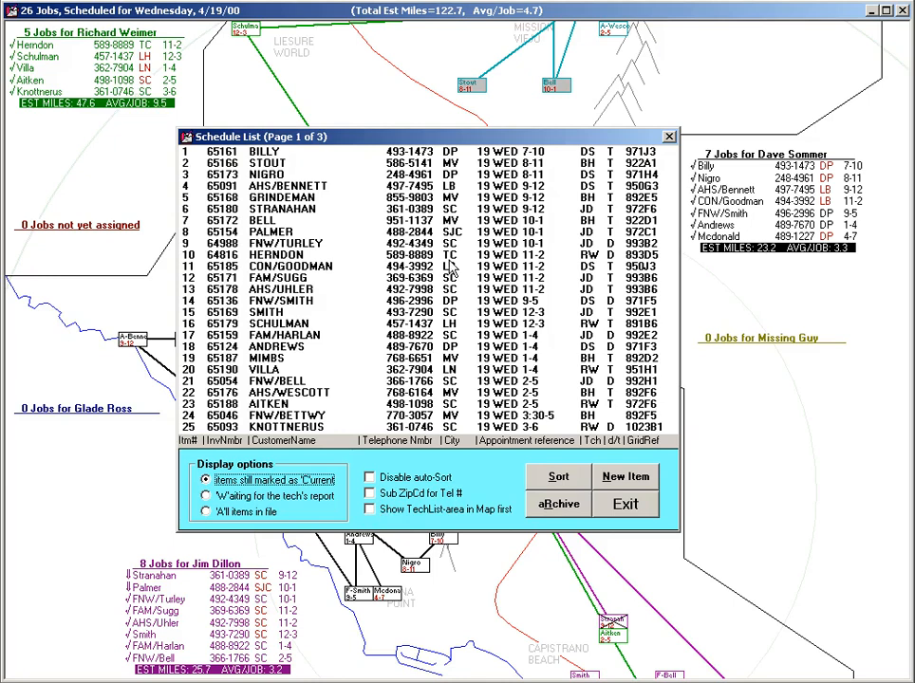
key(Escape)
key(Escape)
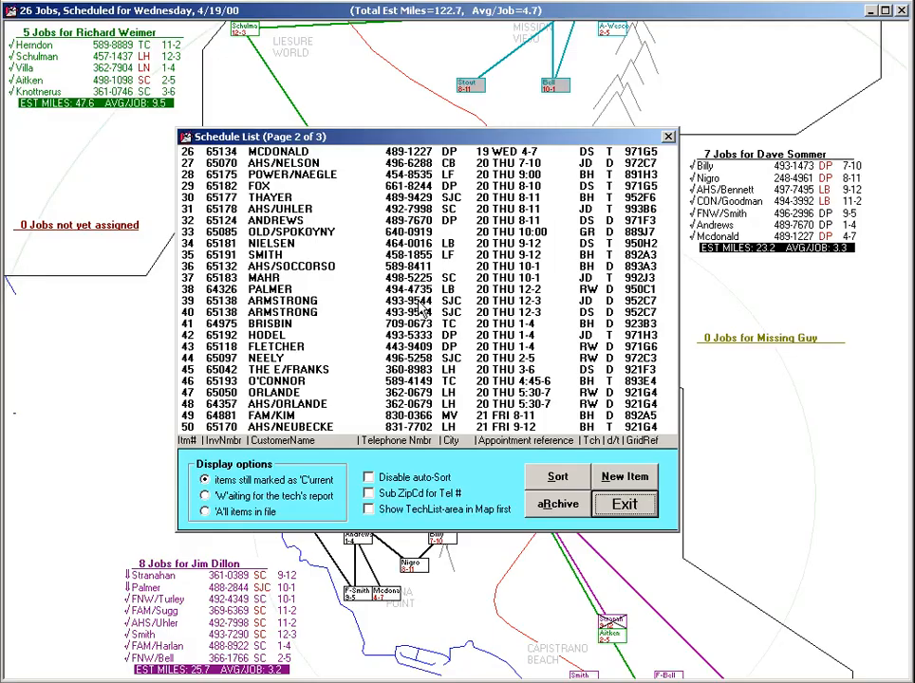
key(Escape)
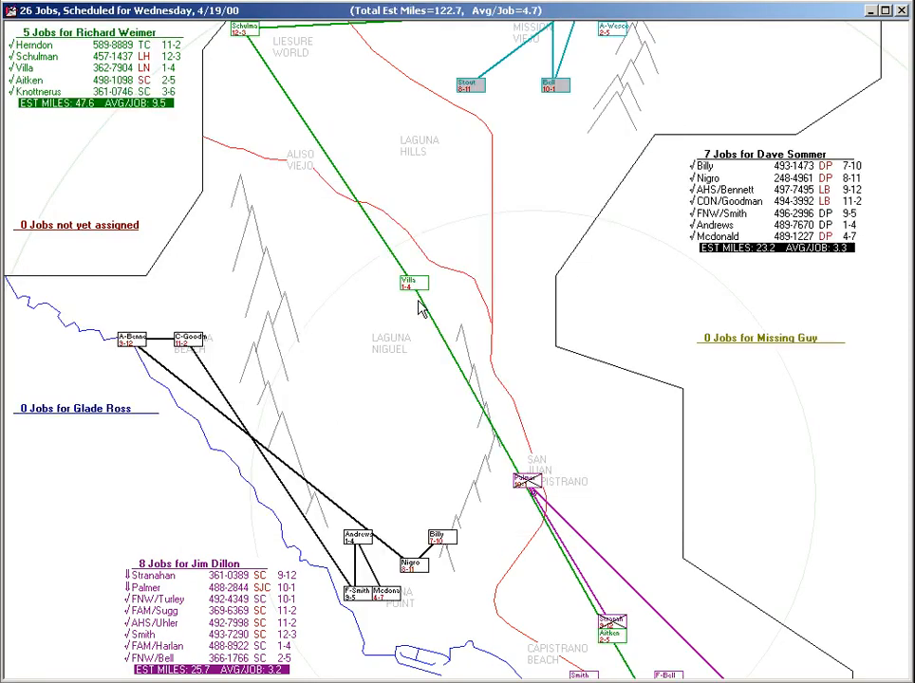
key(Escape)
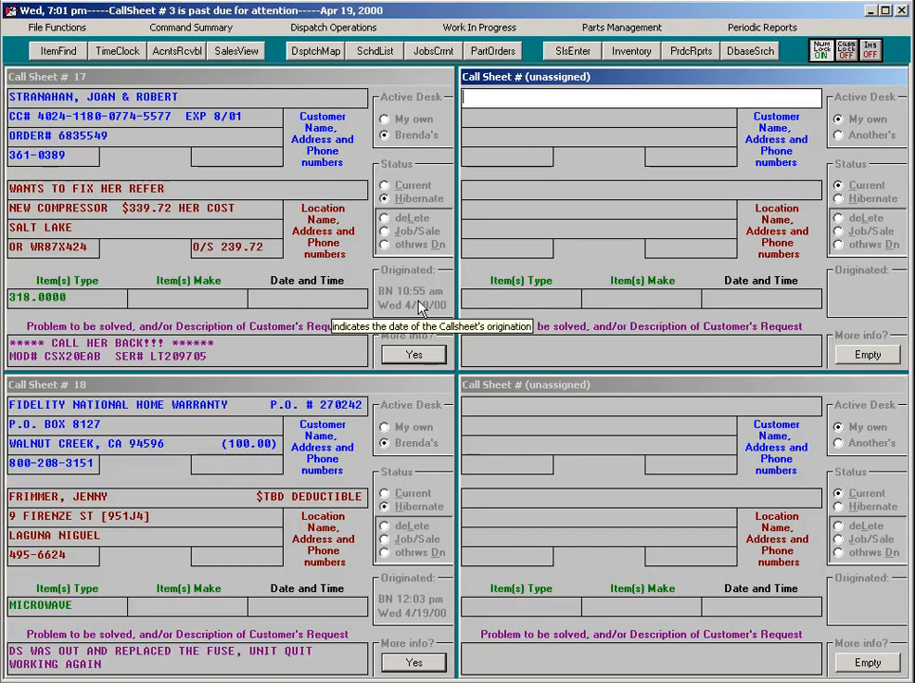
Step: Open the Schedule List first and the dispatch map over it, and close both back to the call sheets
key(F6)
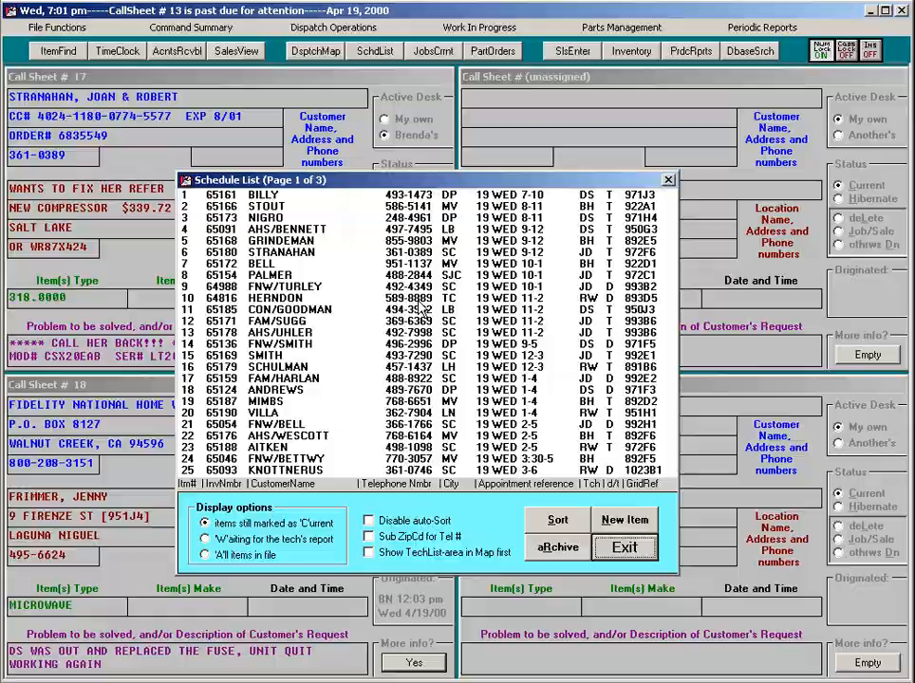
key(F5)
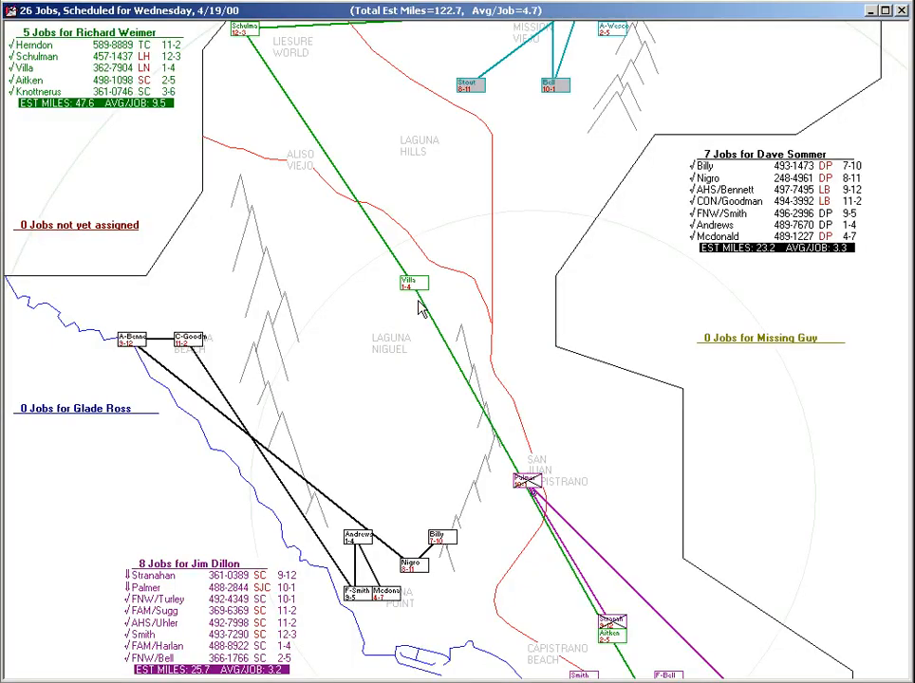
key(Escape)
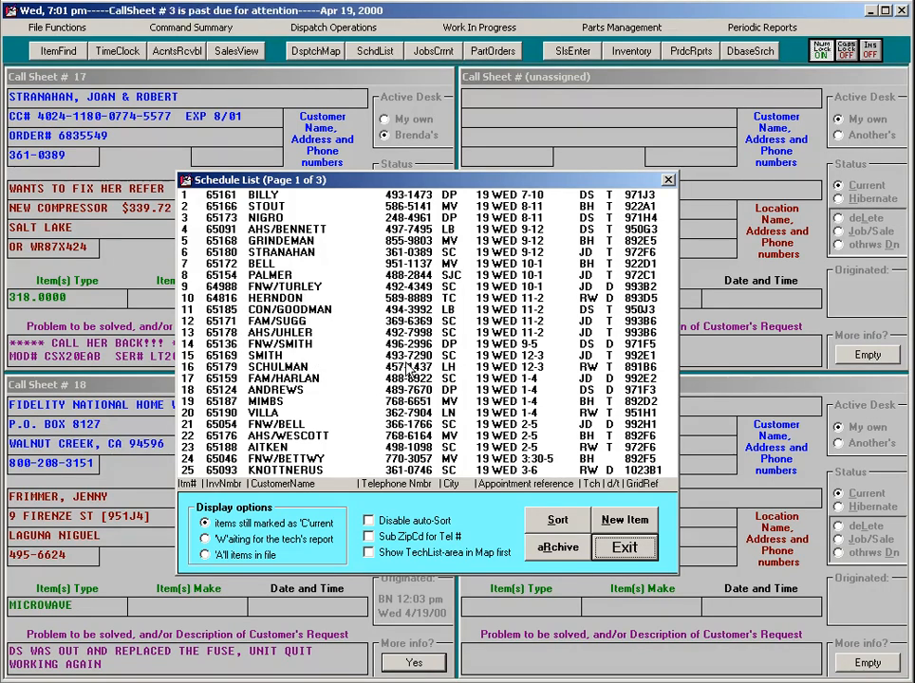
key(Escape)
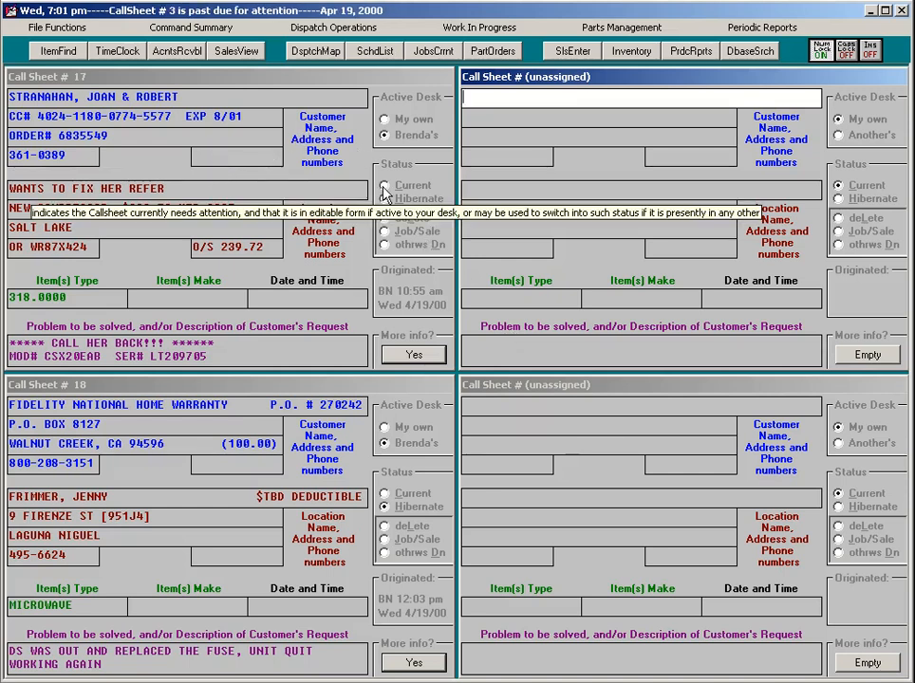
Step: Search past customers by name in an empty call sheet, review the matching archived jobs, and insert the customer's name, address and phone
text(ros)
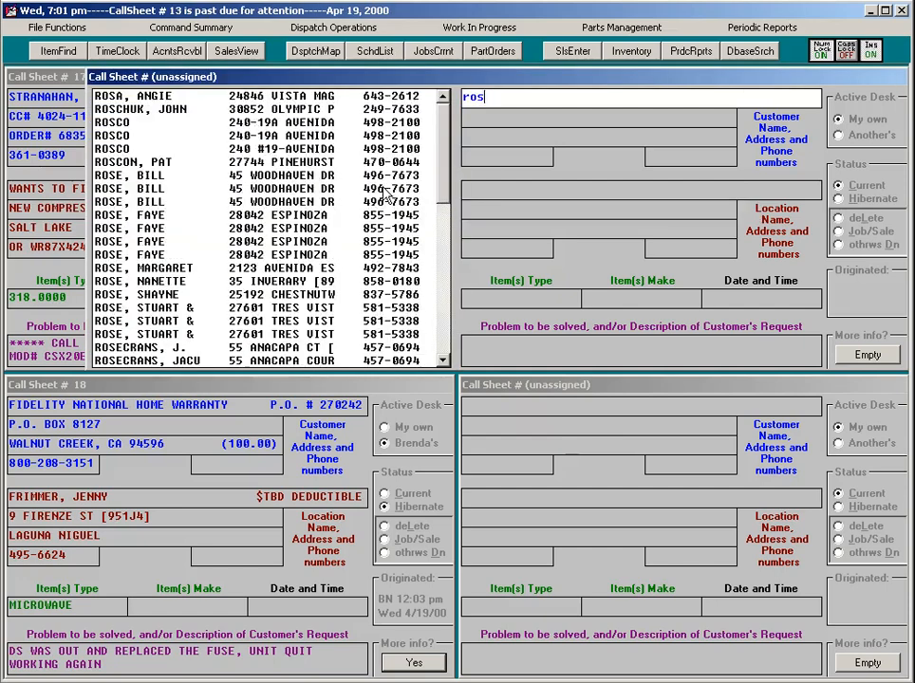
key(BackSpace)
key(BackSpace)
key(BackSpace)
text(ross, c)
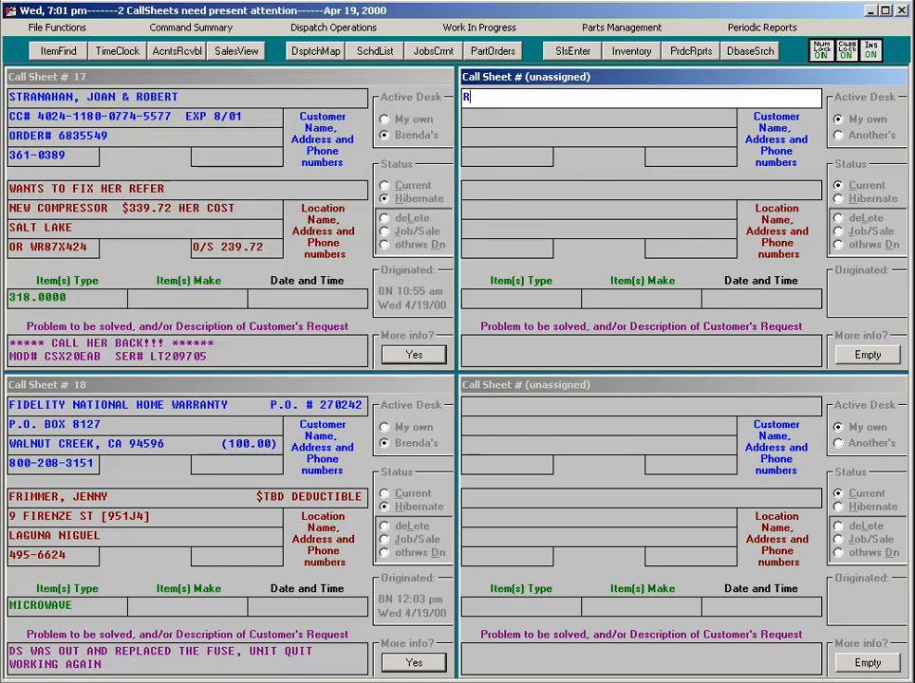
text(r)
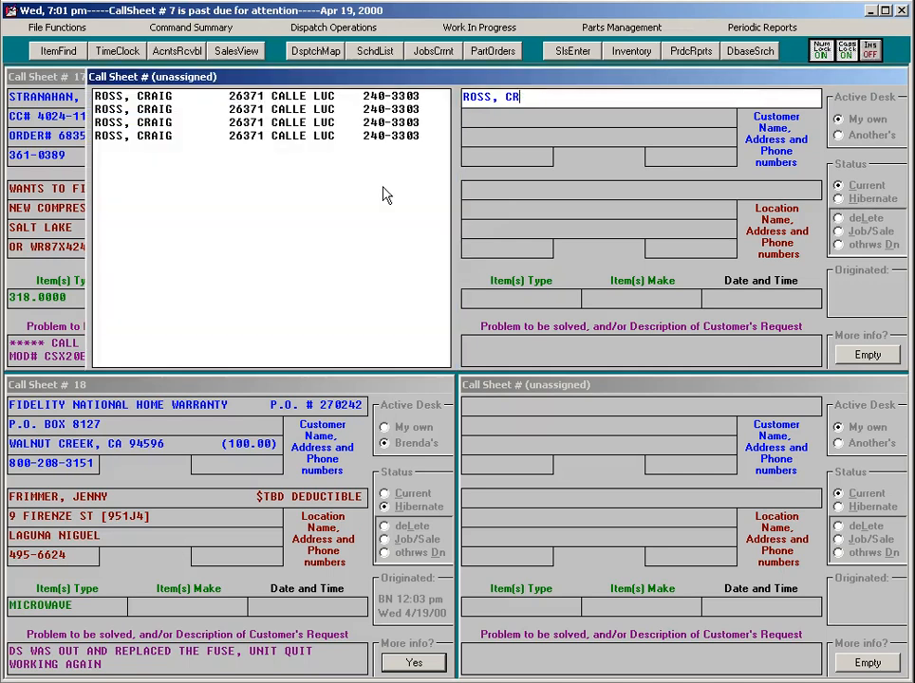
double_click(261, 138)
key(Up)
key(Up)
key(Up)
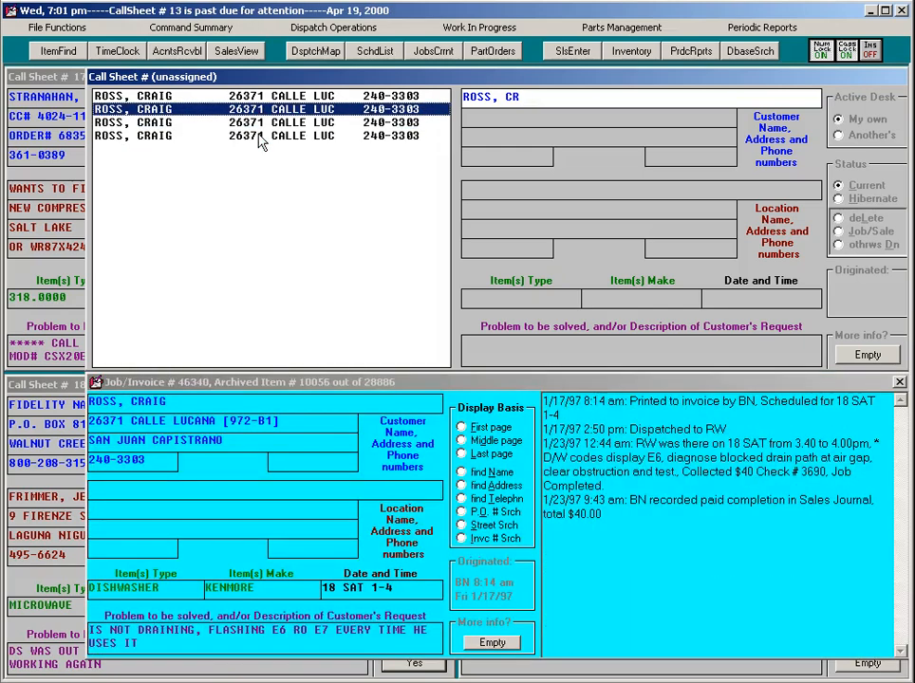
key(Down)
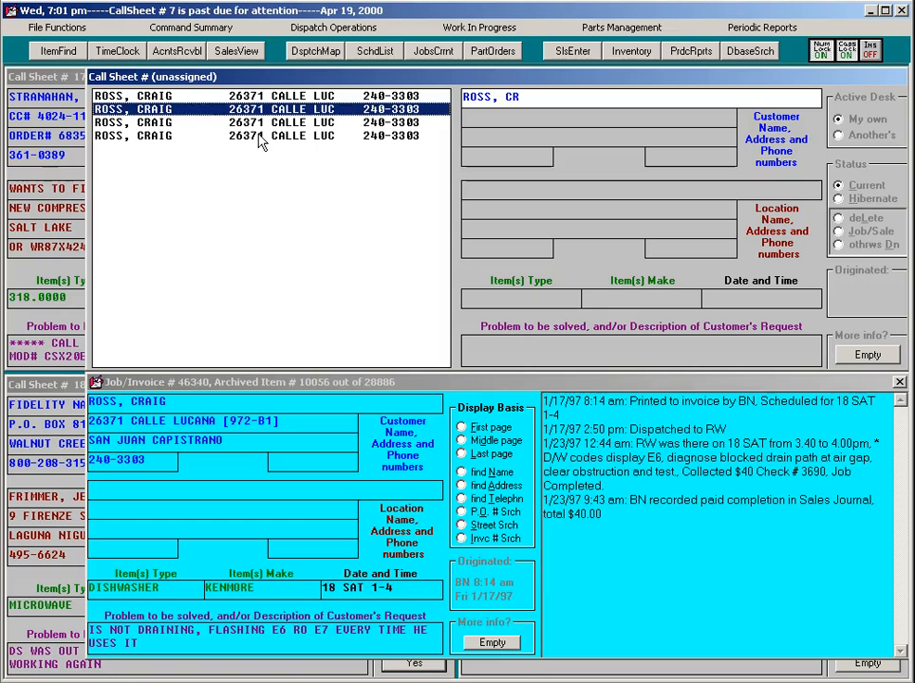
double_click(261, 138)
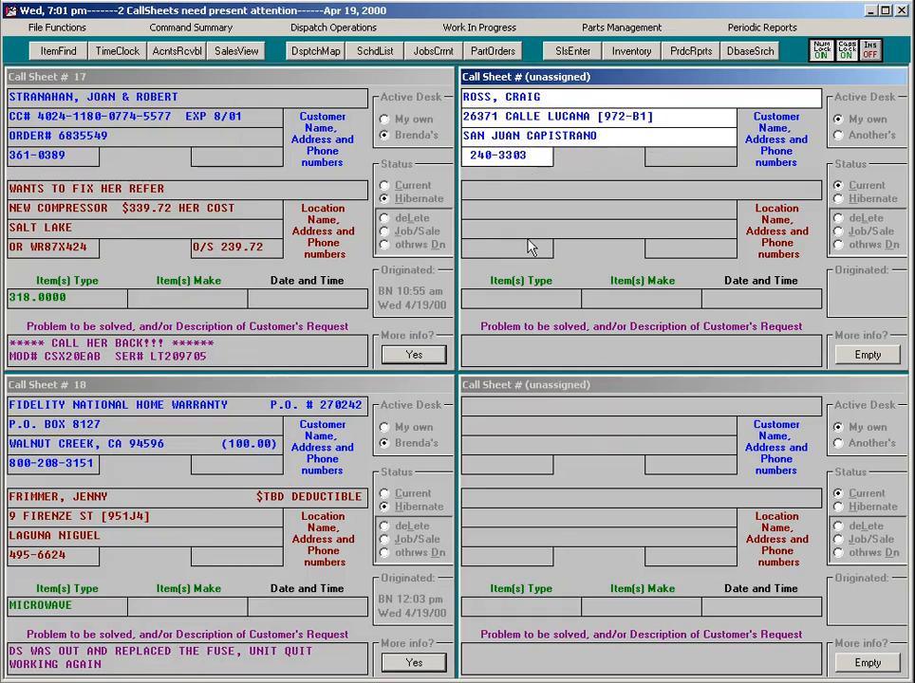
Step: Enter item type REFER, make COLDSPOT and the problem NOT COLD ENOUGH in the new call sheet
click(532, 298)
text(R)
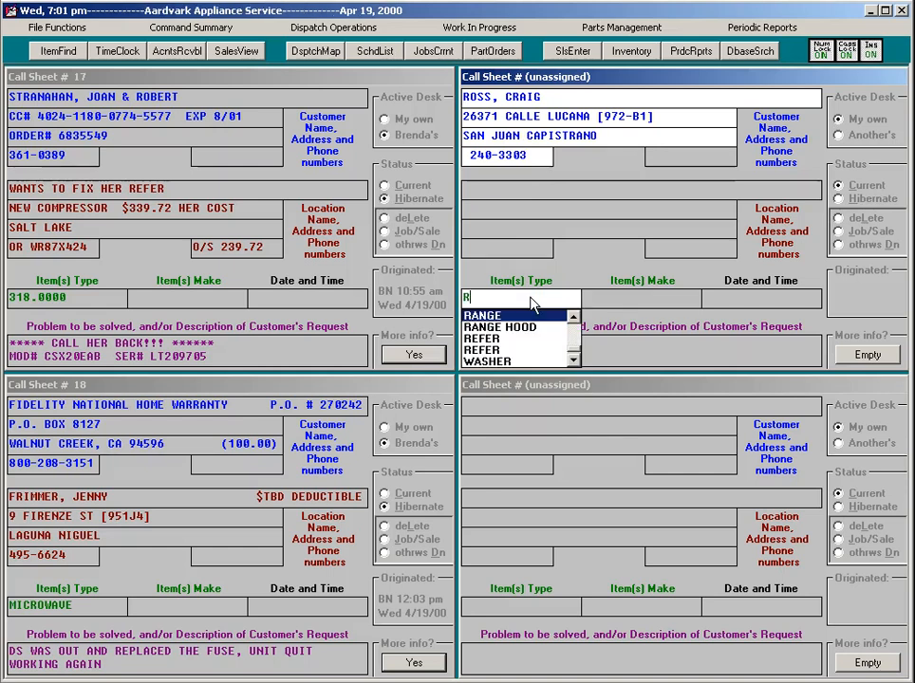
text(EFER)
key(Tab)
text(CO)
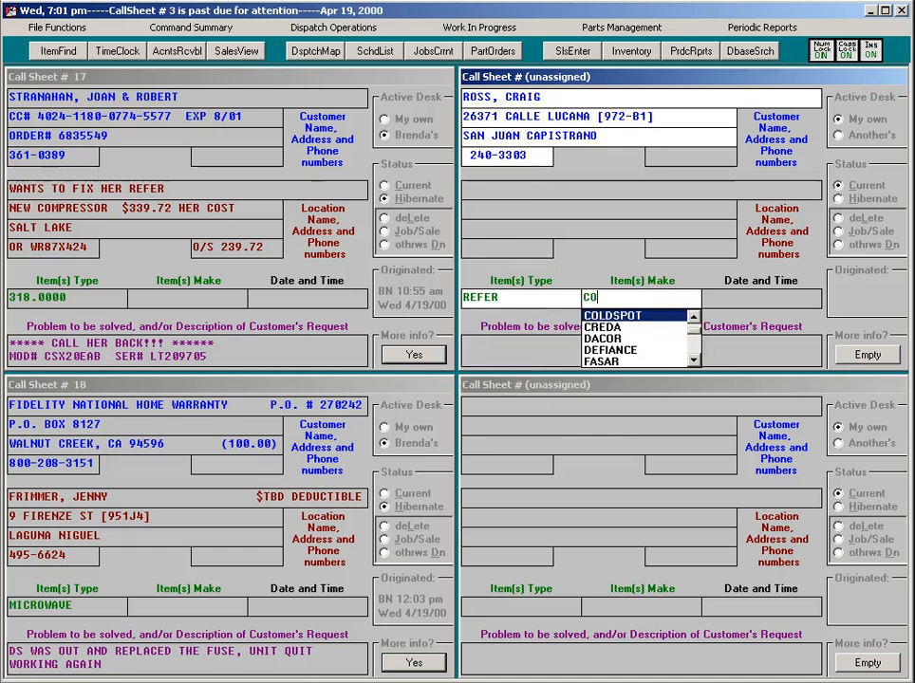
key(Tab)
text(N)
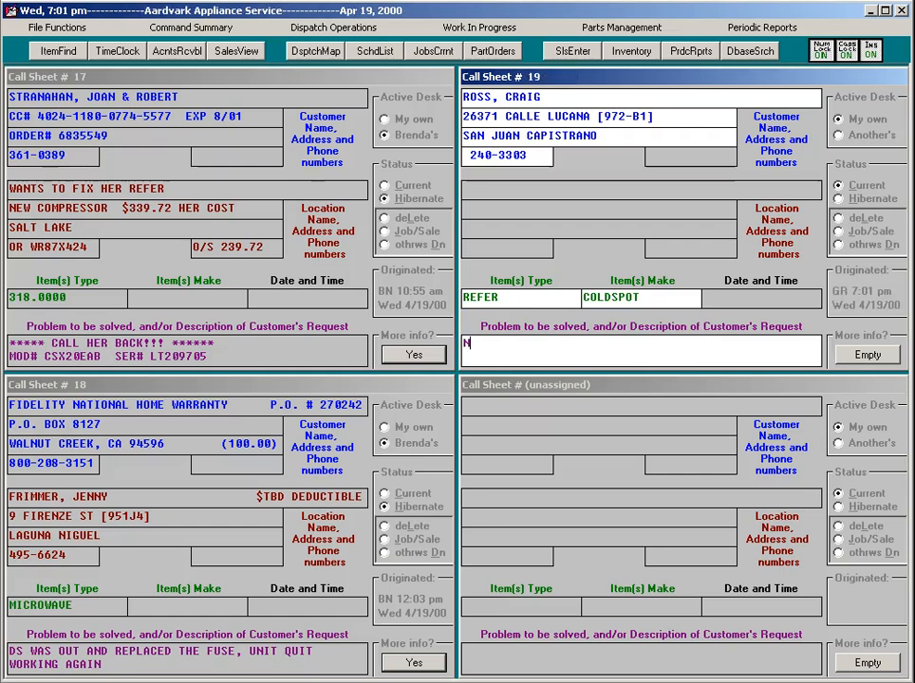
text(OT COLD ENOUGH)
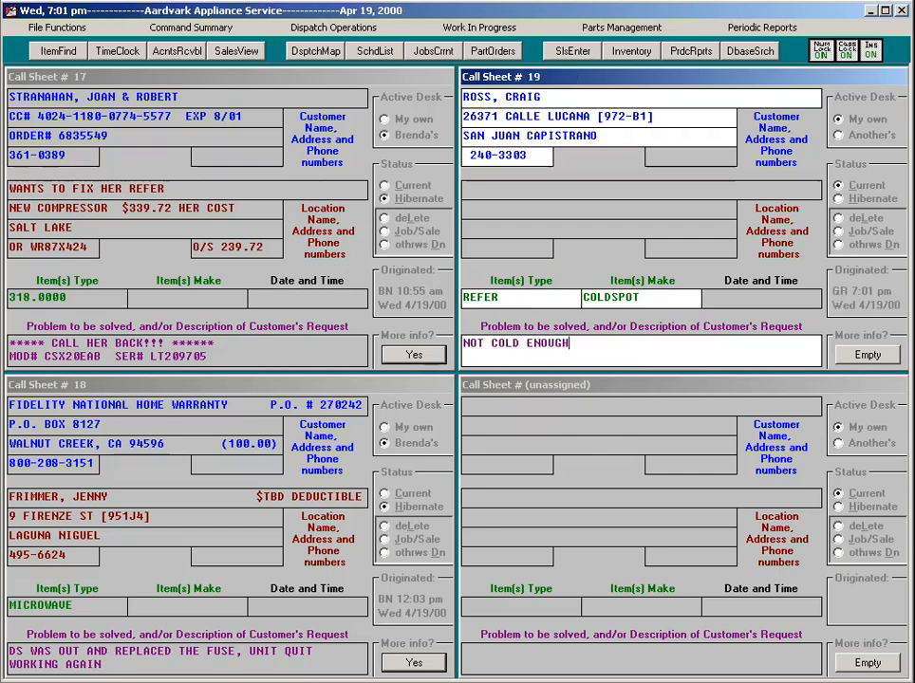
Step: Set the new call sheet's appointment to 20 THU 1-4 from the calendar, and clear the date and time again
click(765, 304)
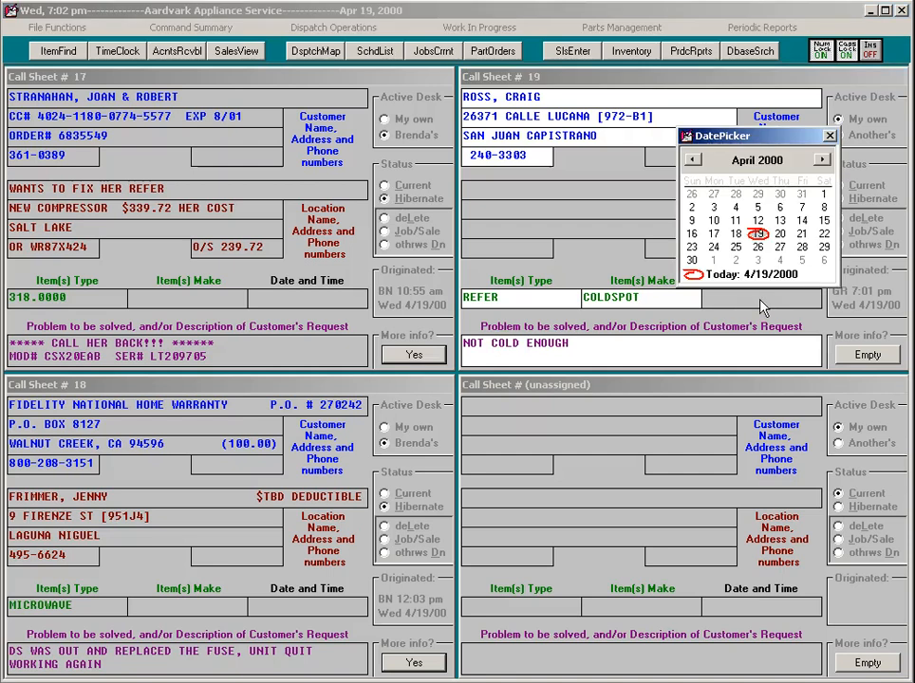
click(779, 234)
click(777, 233)
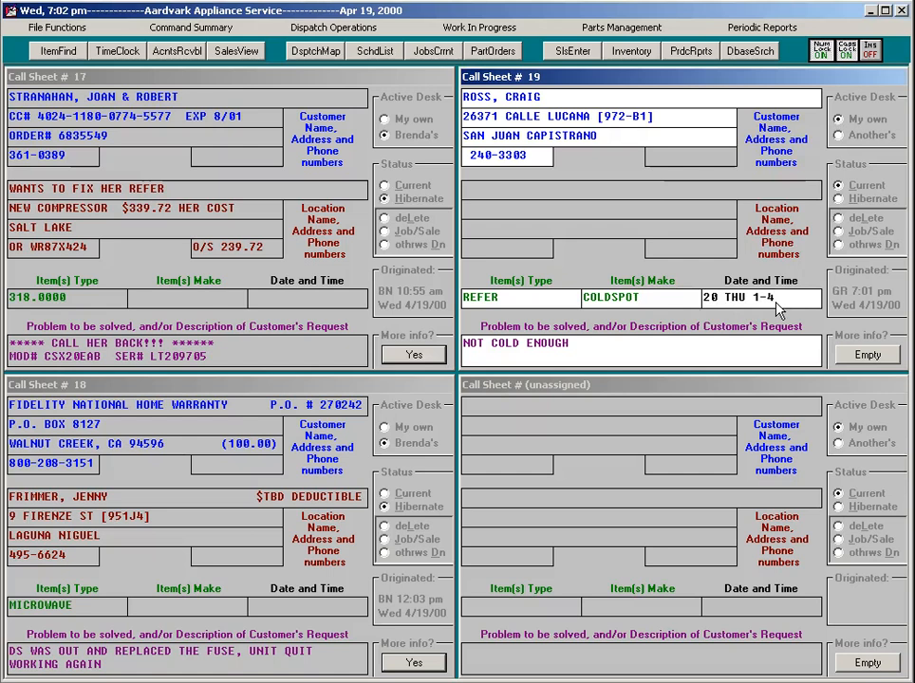
drag(777, 310, 704, 310)
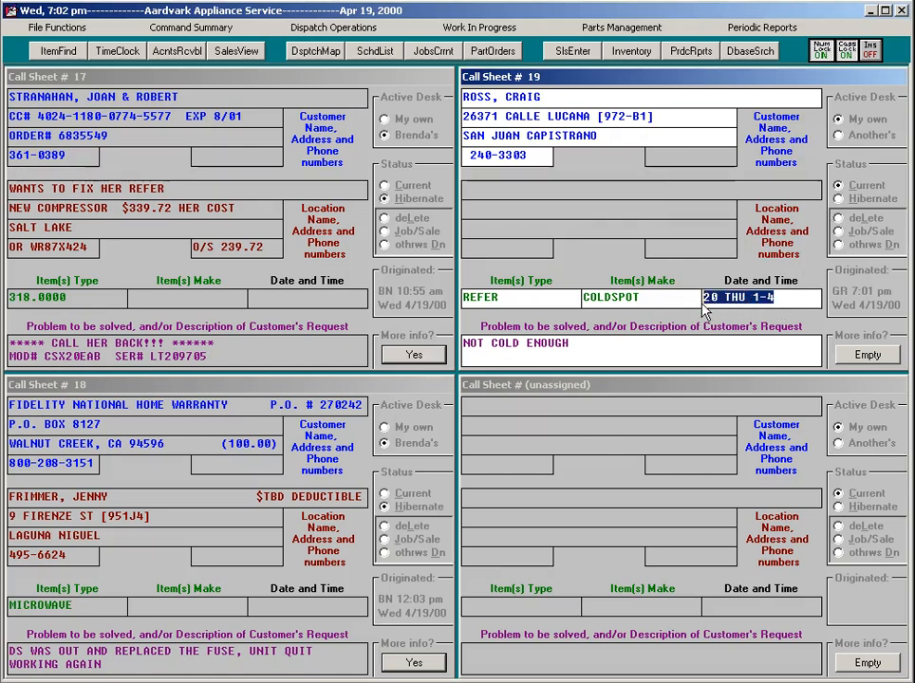
key(Delete)
key(Escape)
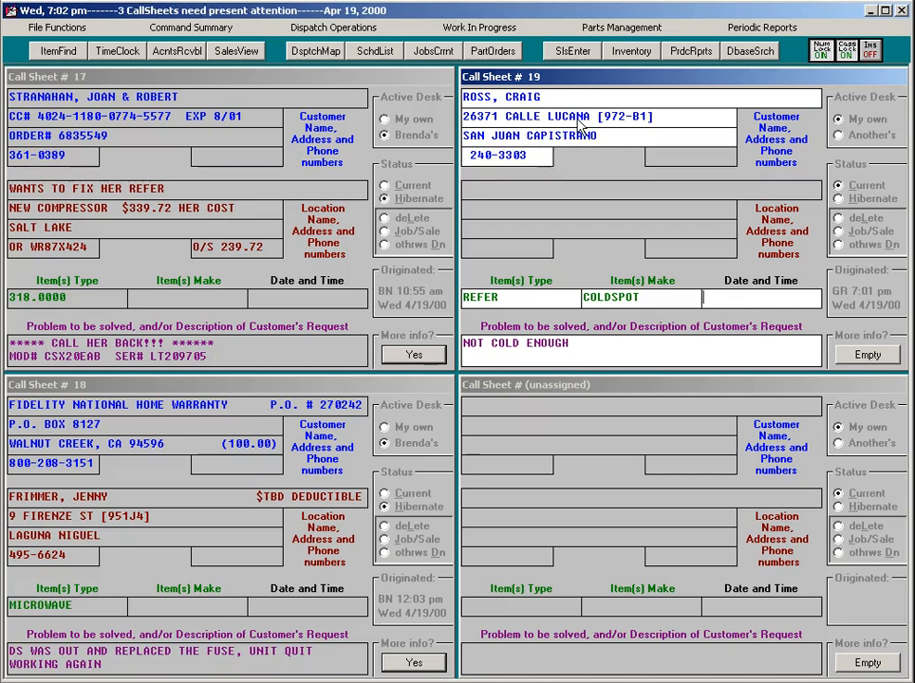
Step: Locate the new call sheet's address on the dispatch map and schedule the job there for Friday, 4/21/00, 9-11
right_click(570, 121)
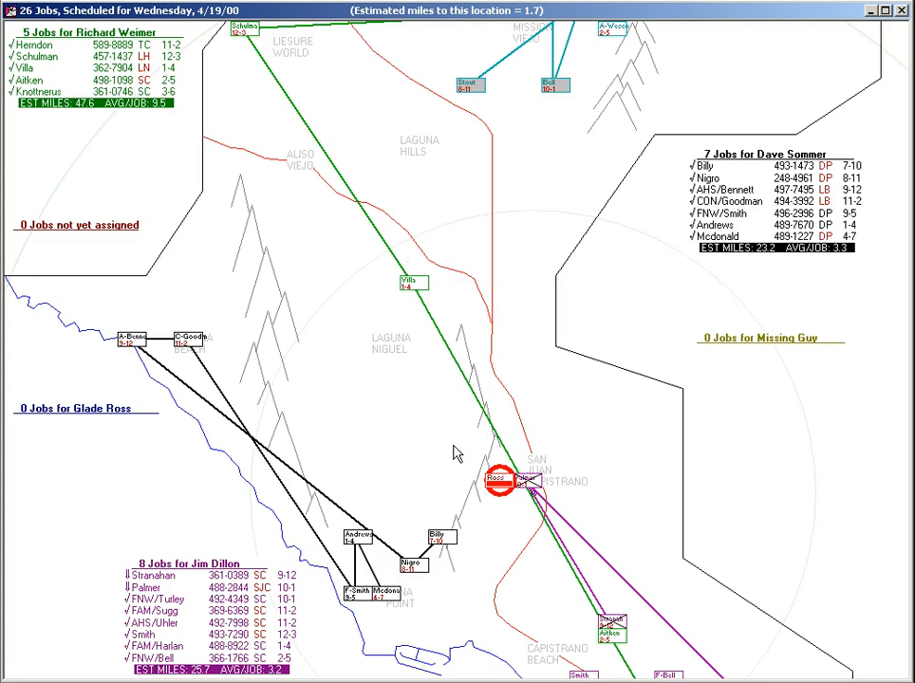
key(Page_Down)
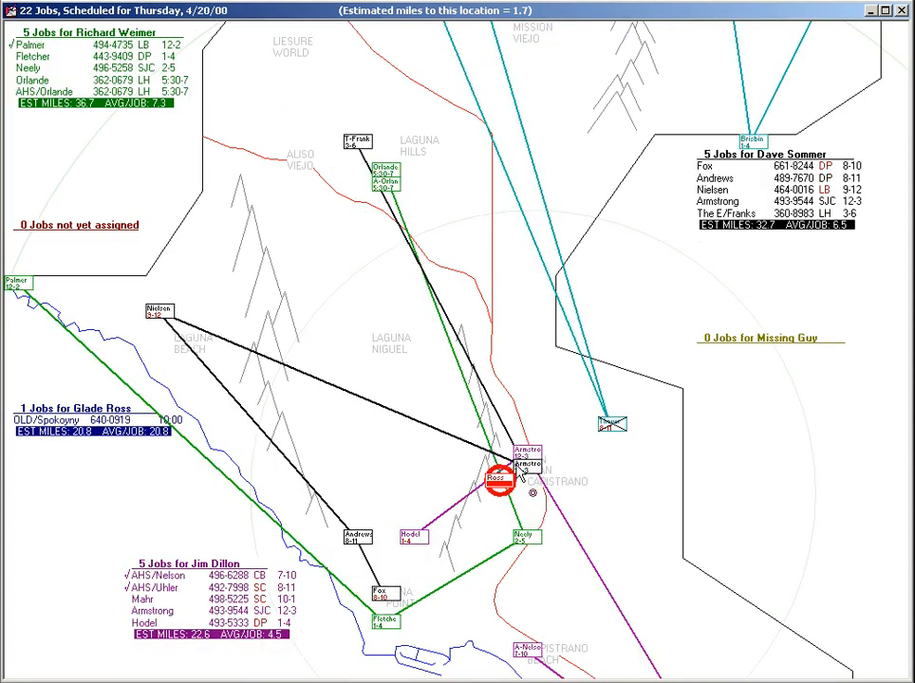
key(Page_Down)
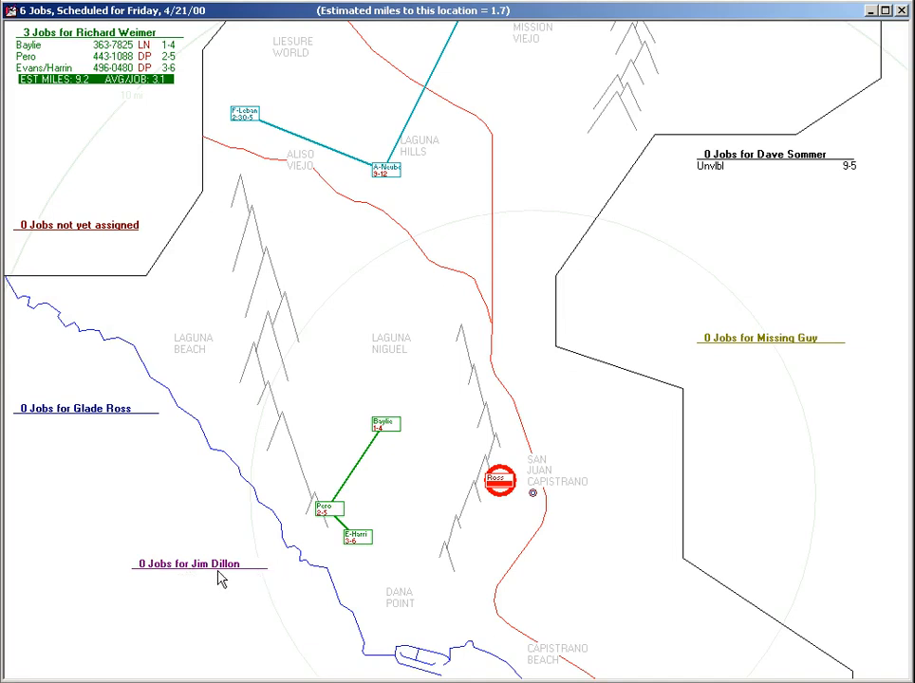
click(505, 479)
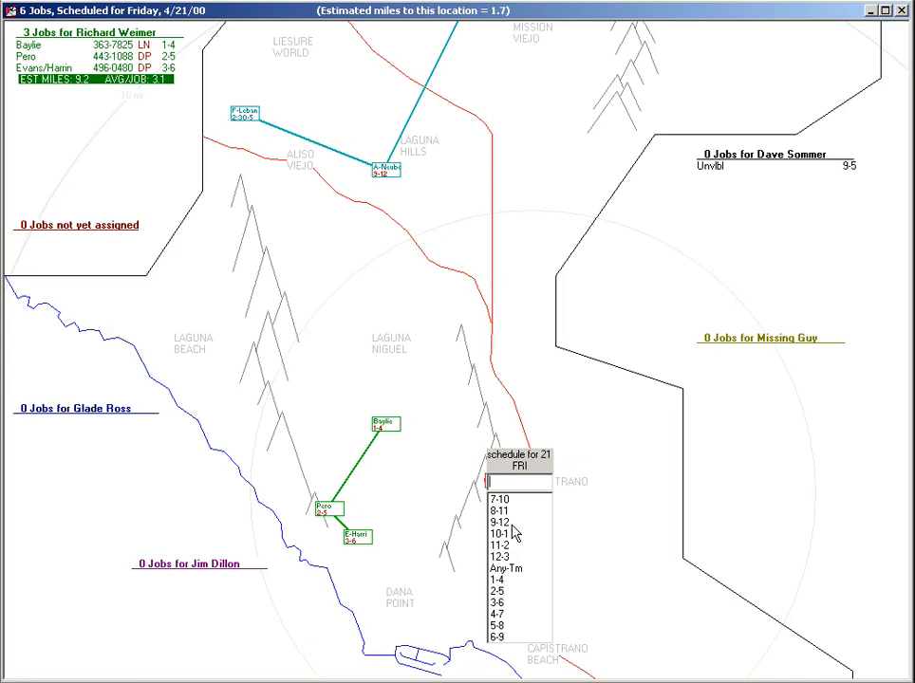
text(9-11)
key(Return)
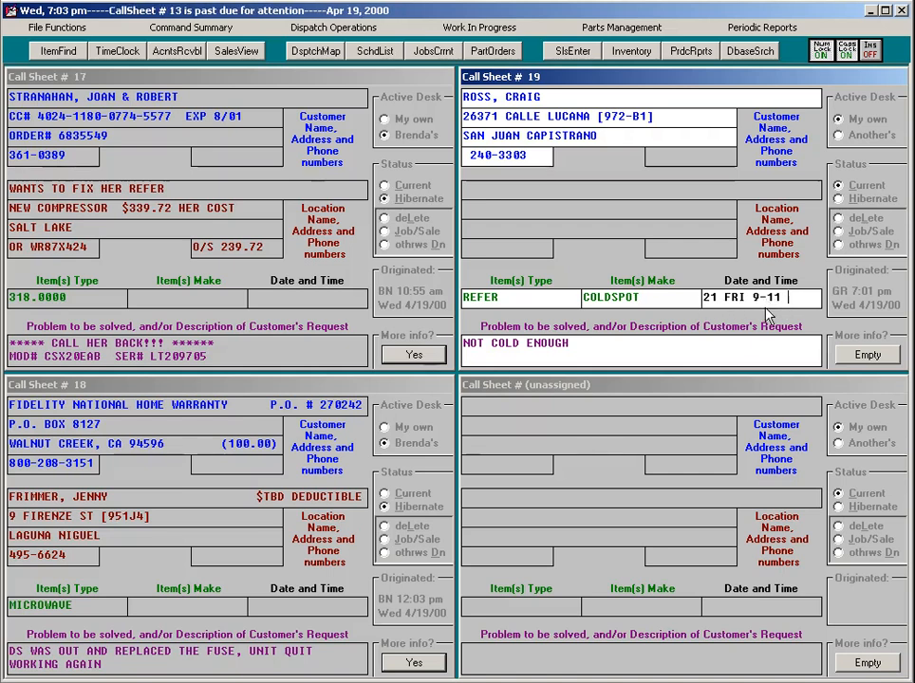
Step: View the Schedule List and the dispatch map from the new call sheet, and close them again
key(F6)
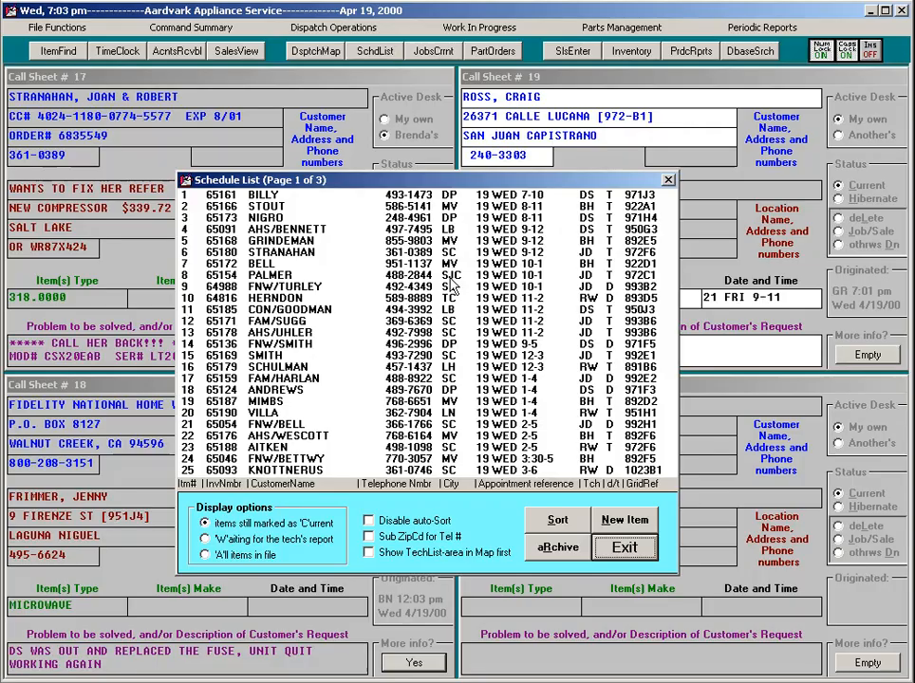
key(F5)
key(F6)
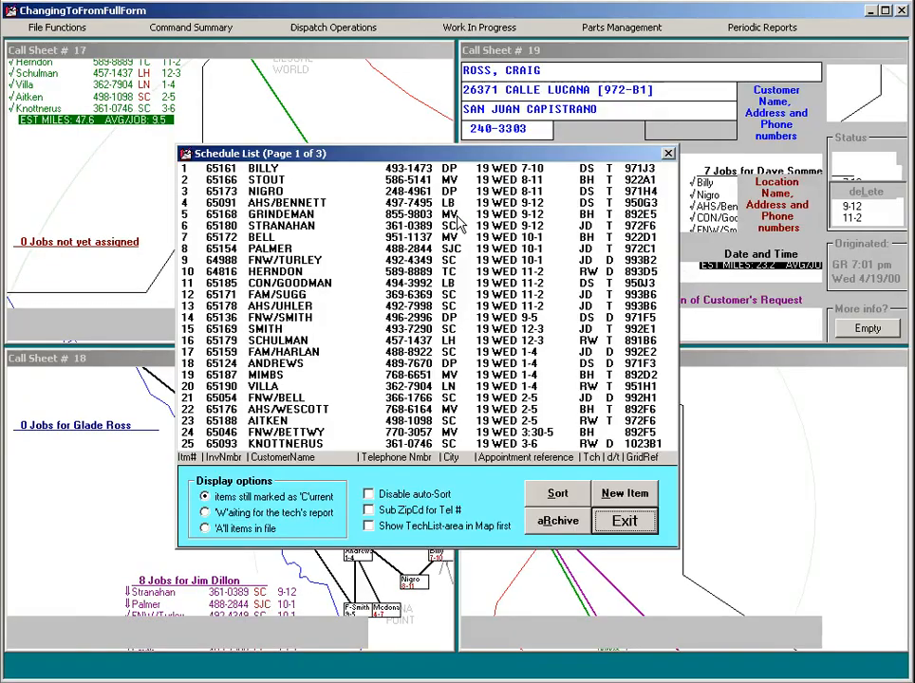
key(Escape)
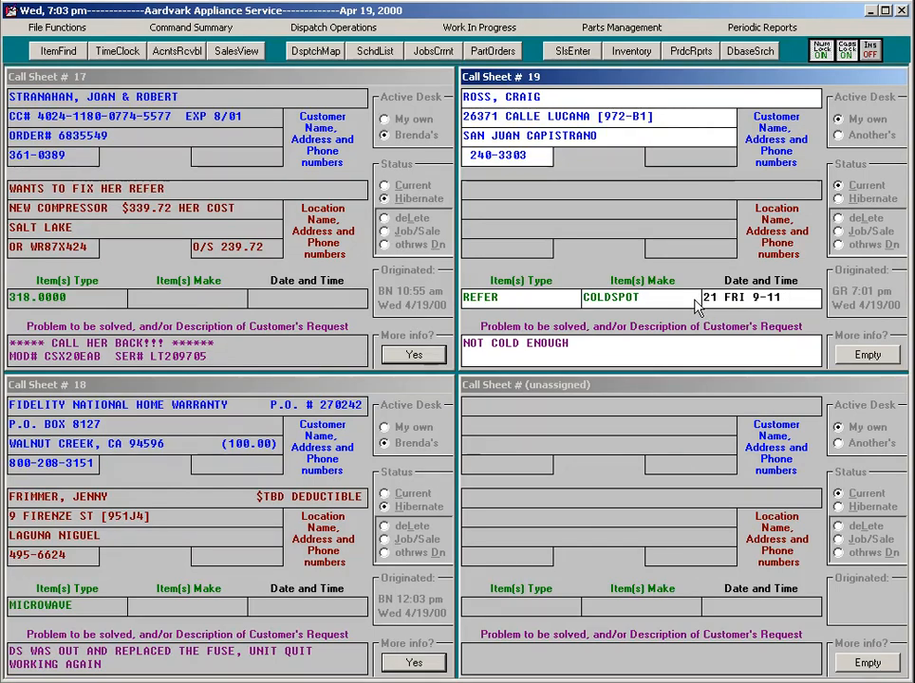
key(F6)
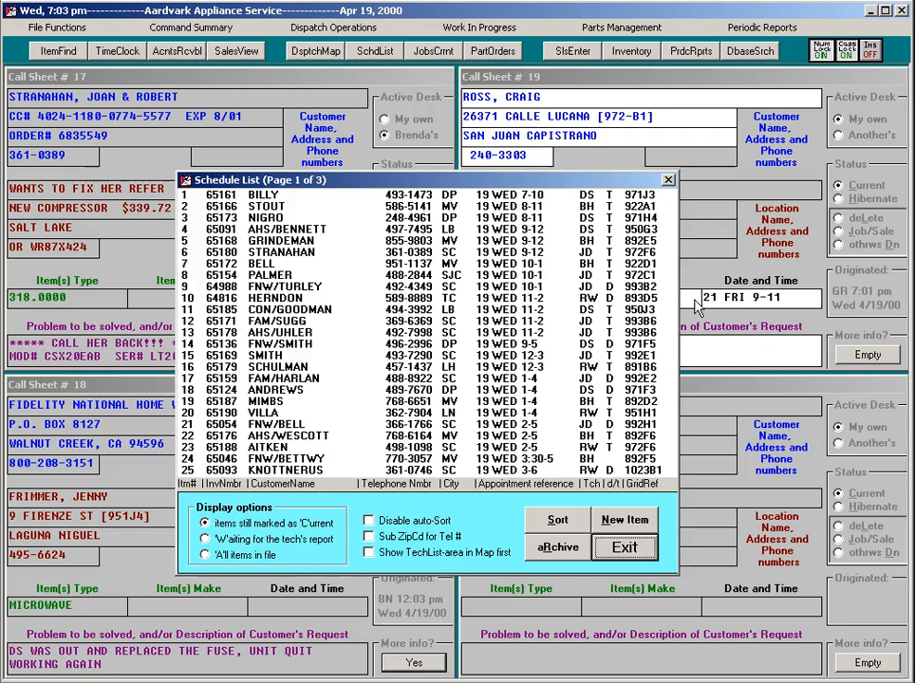
key(Escape)
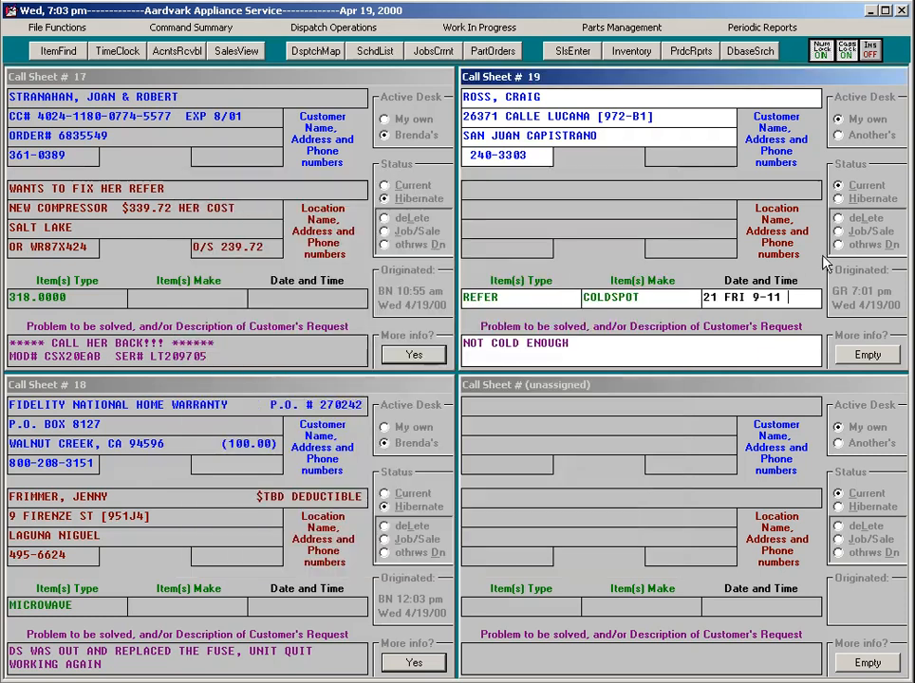
Step: Create a job from the new call sheet tentatively assigned to tech JD, and cancel the invoice printout
click(867, 238)
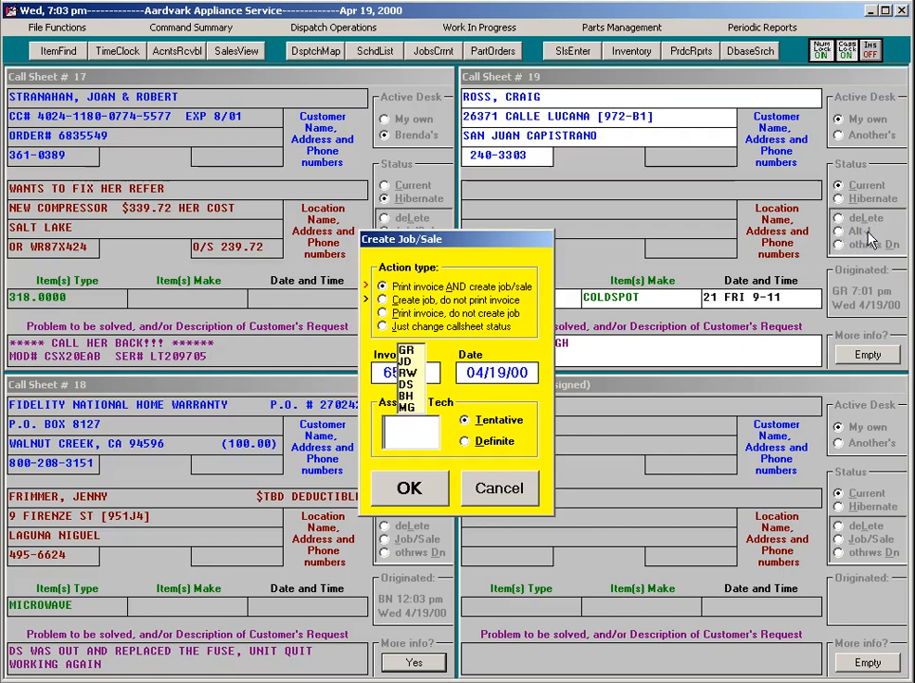
click(409, 360)
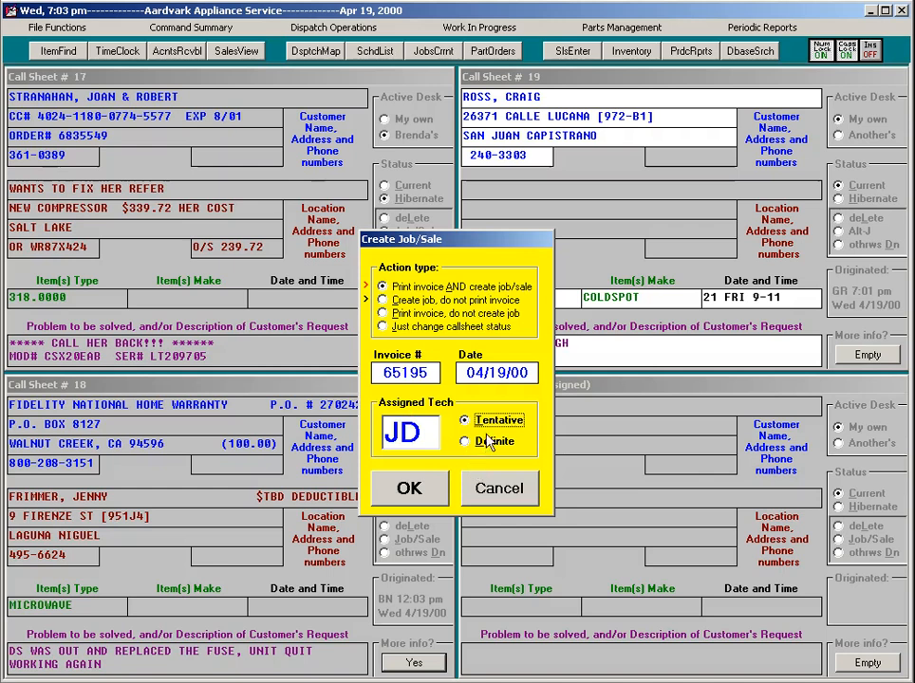
click(419, 495)
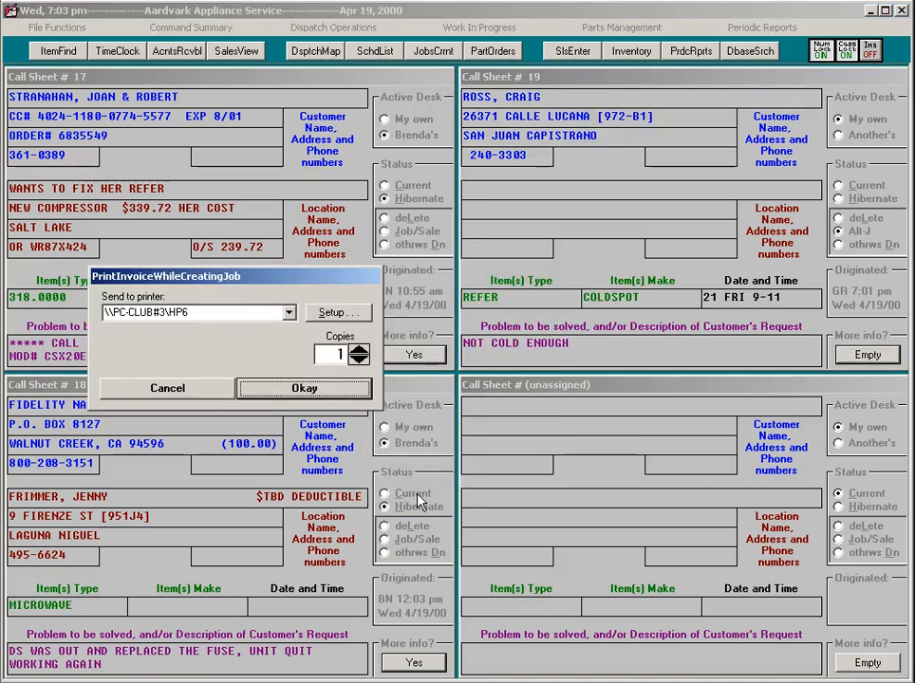
click(204, 391)
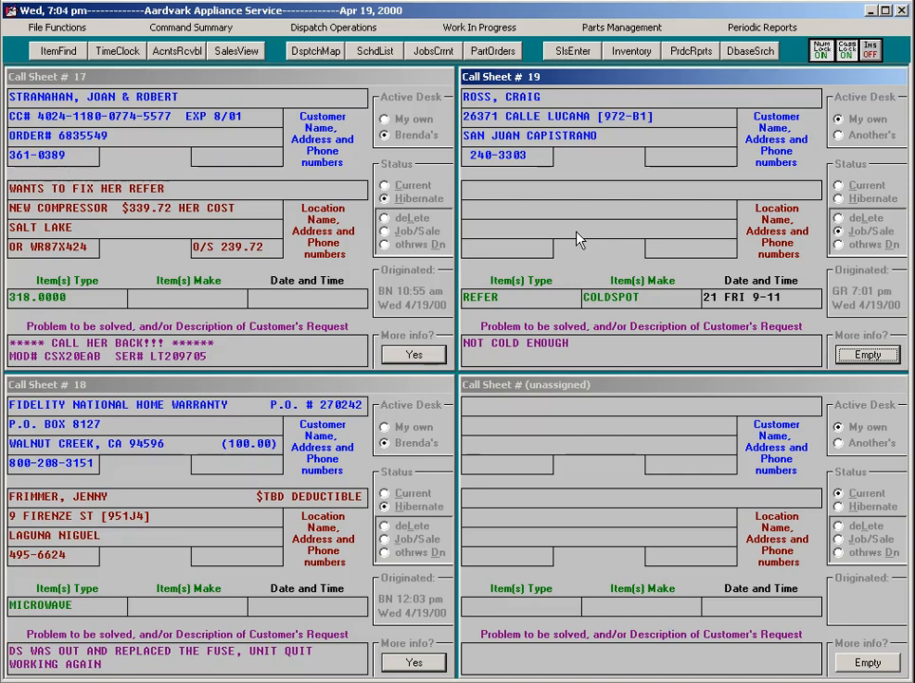
Step: Review the newly created job's record and locate its entry on page 2 of the Schedule List
key(F7)
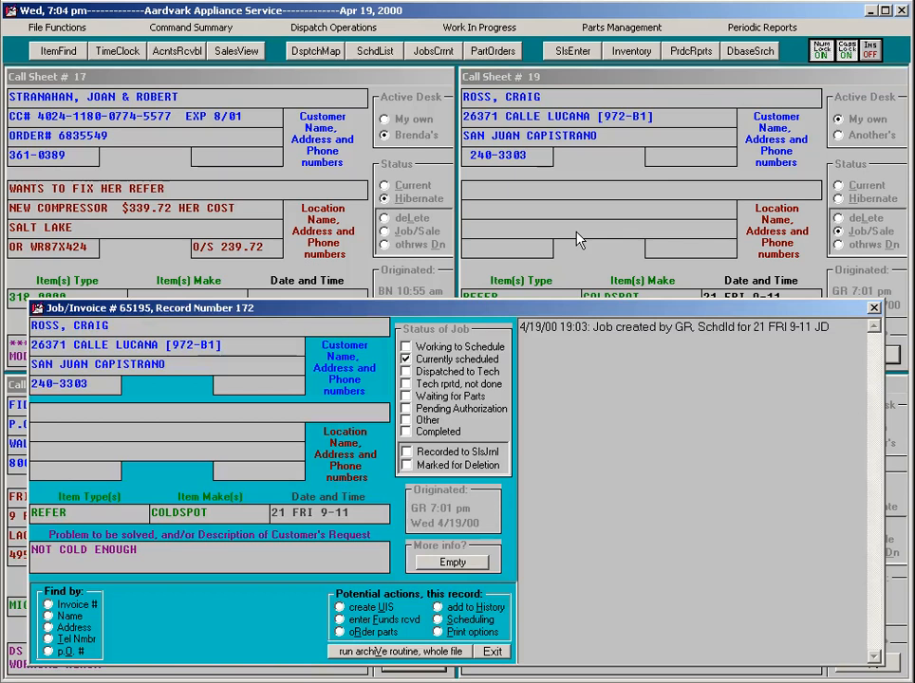
key(F6)
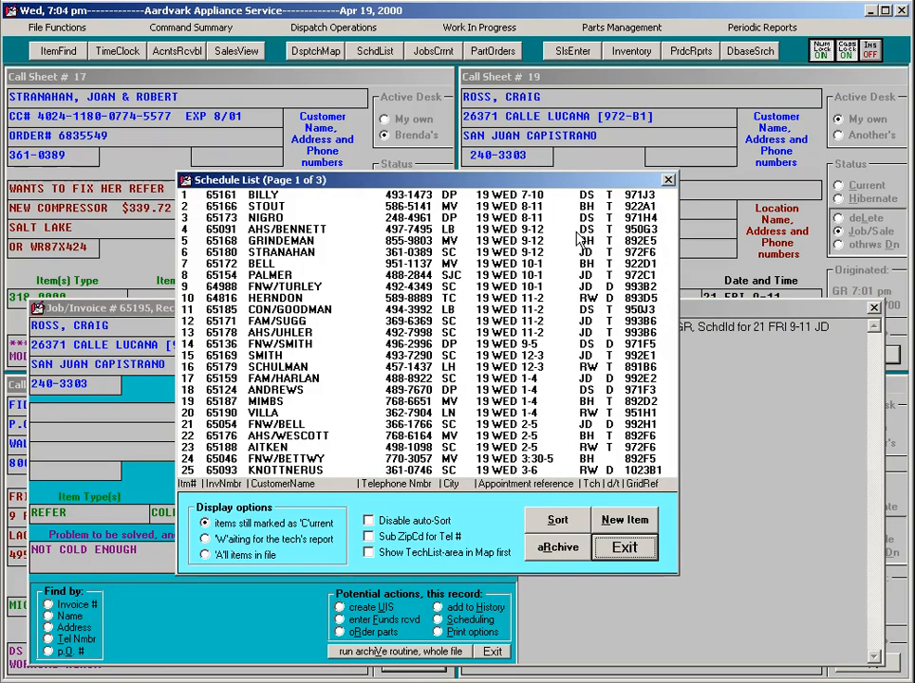
key(Page_Down)
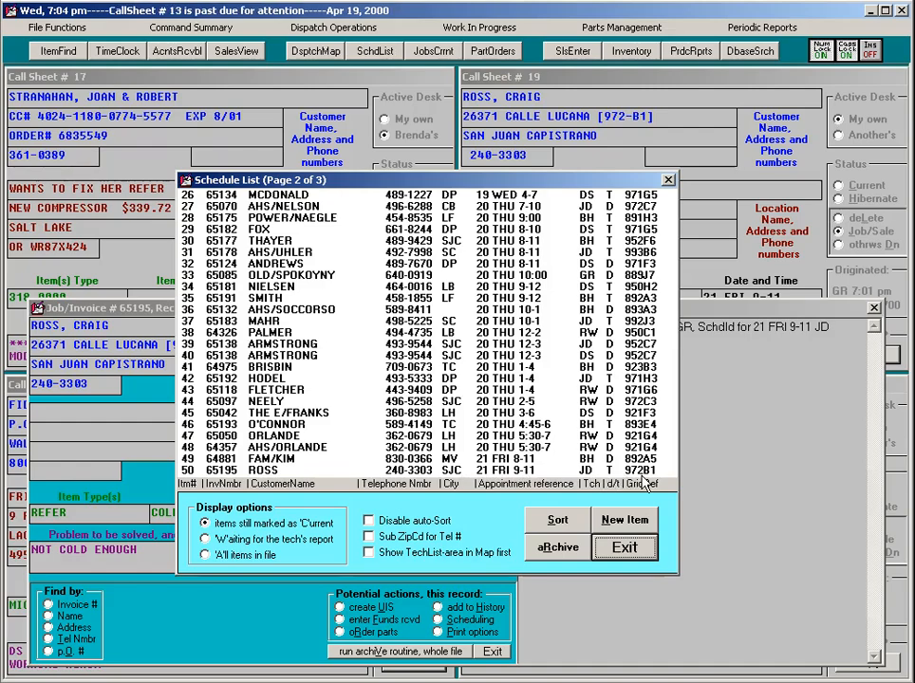
Step: Show the new job on the dispatch map from its Schedule List grid reference, for Friday, 4/21/00
click(644, 484)
key(Page_Down)
key(Page_Down)
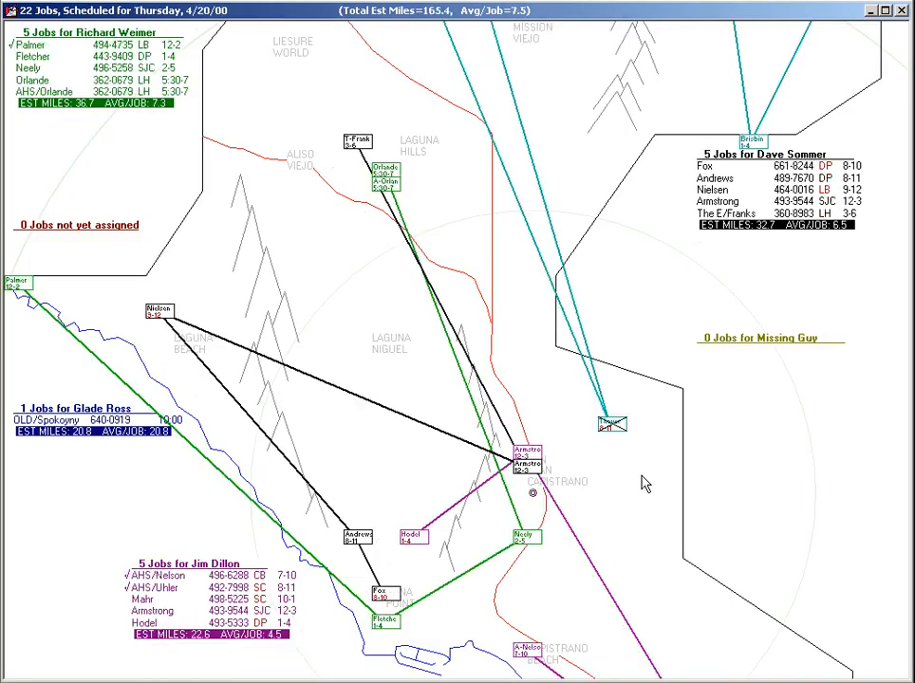
key(Down)
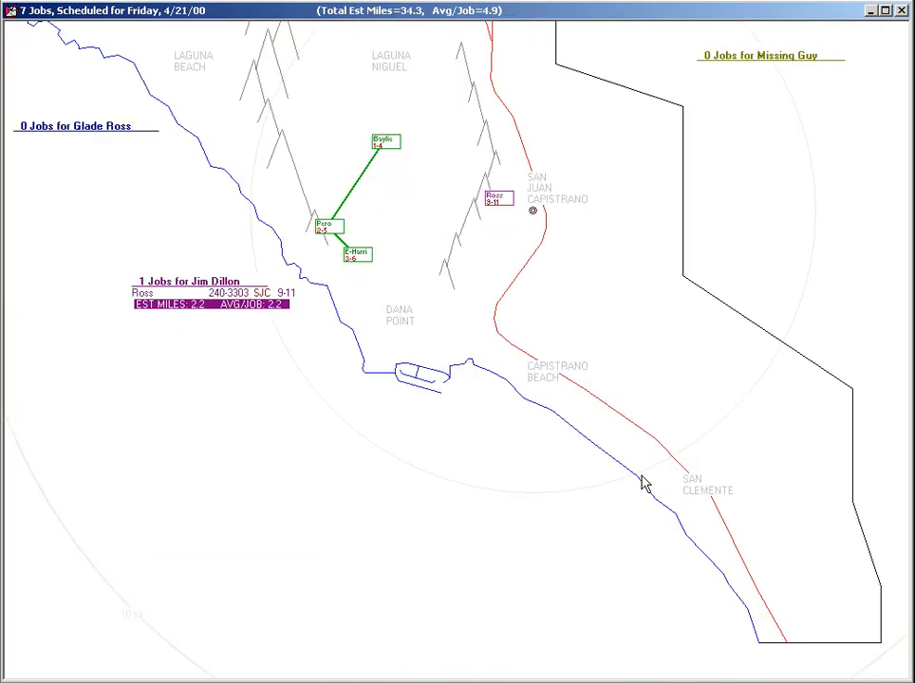
Step: Review the new job's record and its Schedule List entry from the Friday map, and return to the call sheets
double_click(494, 201)
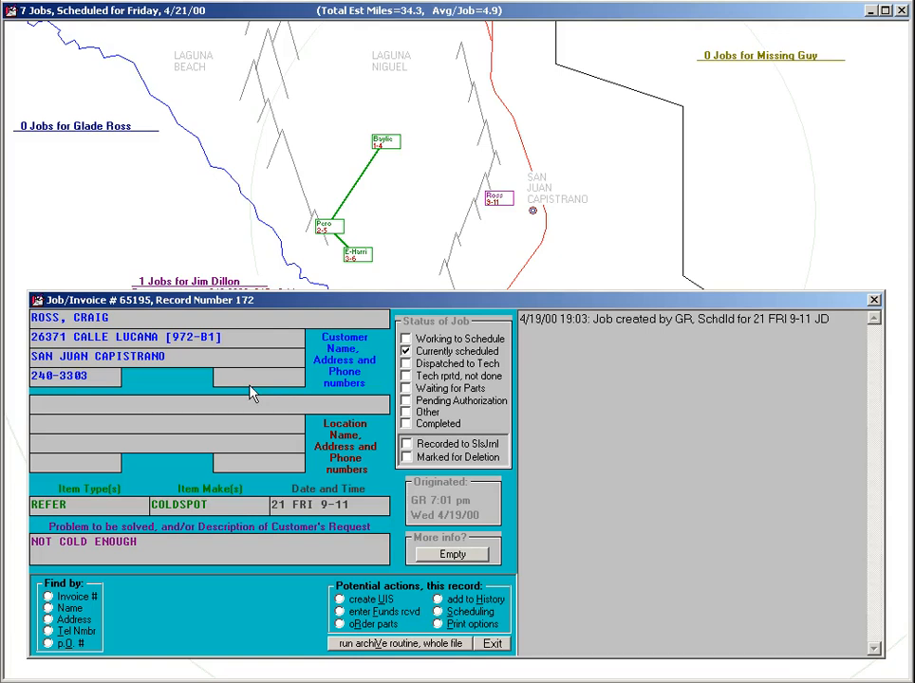
click(498, 200)
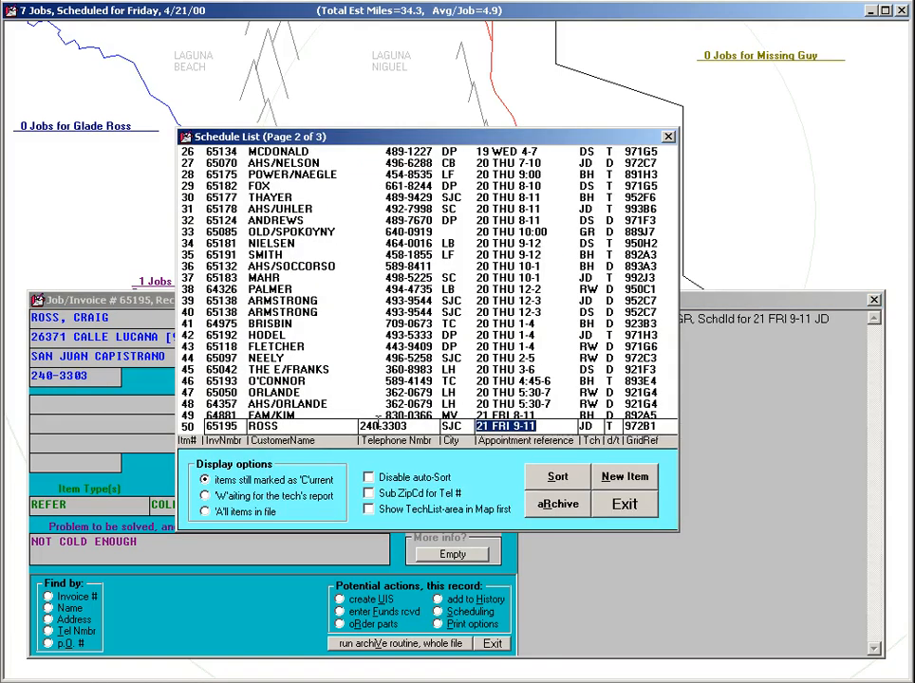
key(Escape)
key(Escape)
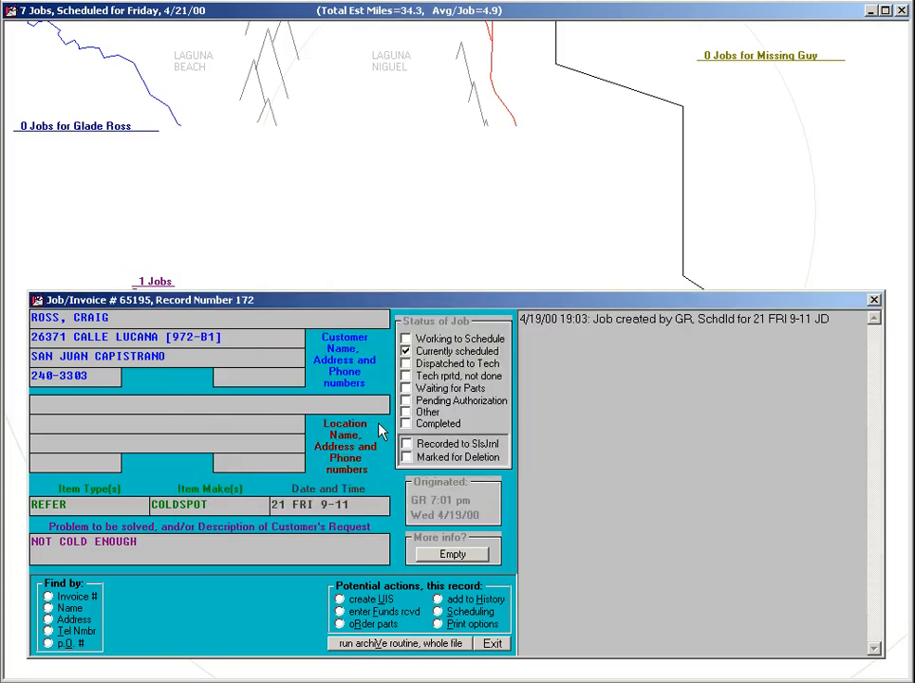
key(Escape)
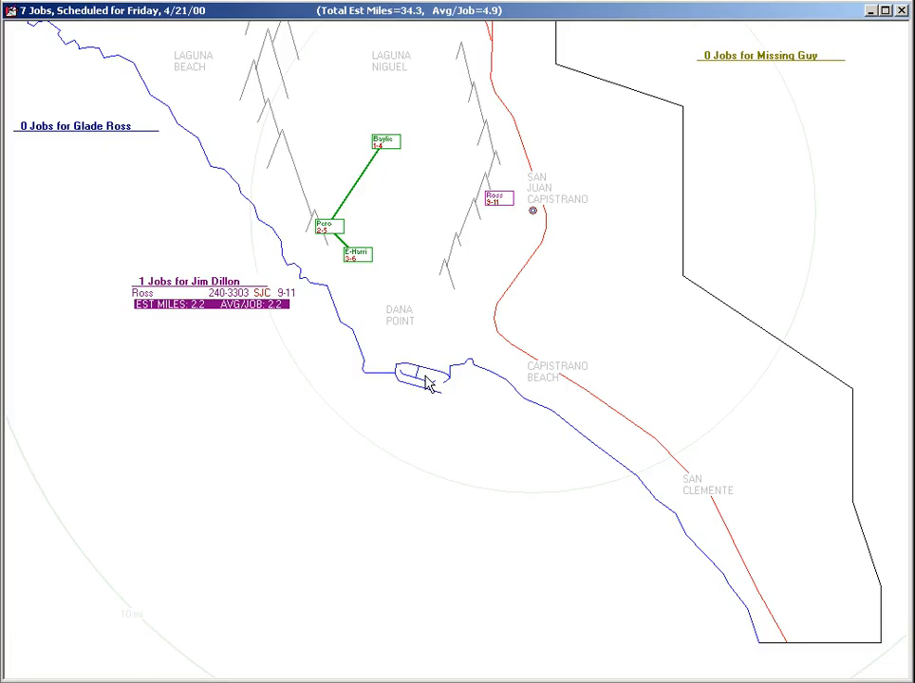
key(Escape)
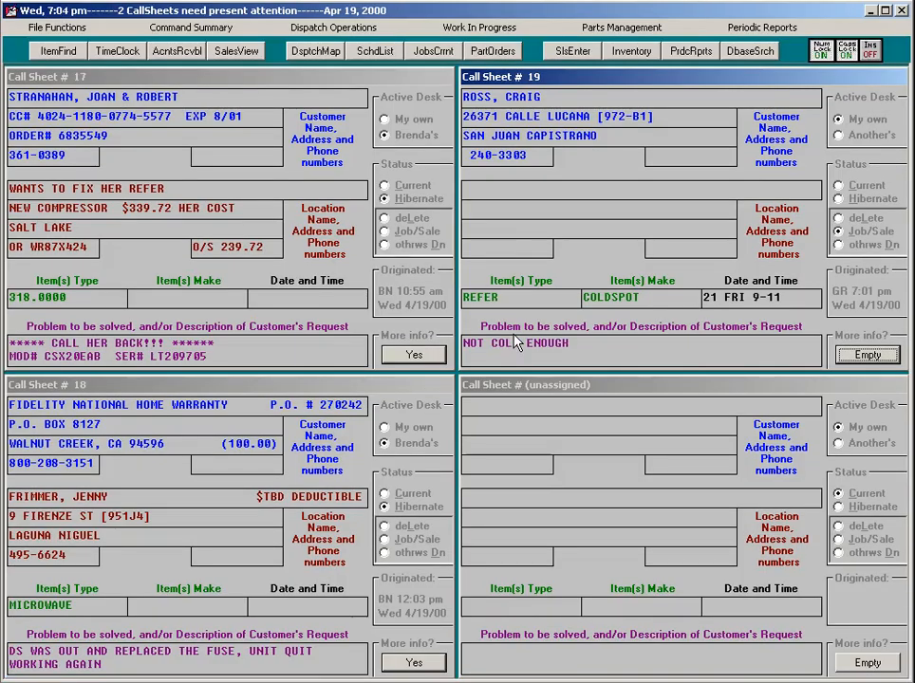
Step: Check the Schedule List, and browse back three records from the newest current job and forward to it again
key(F6)
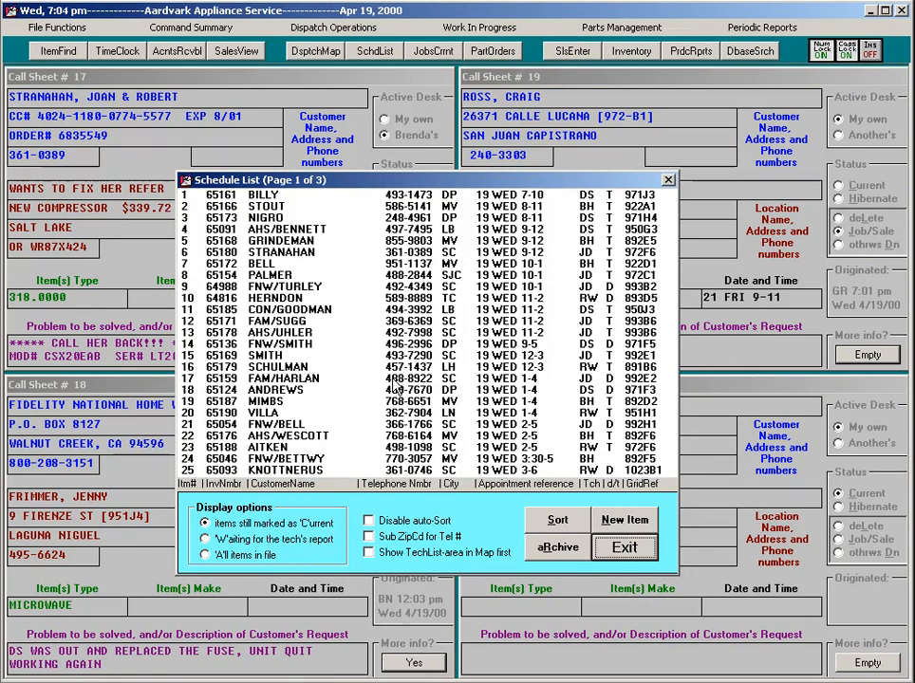
key(Escape)
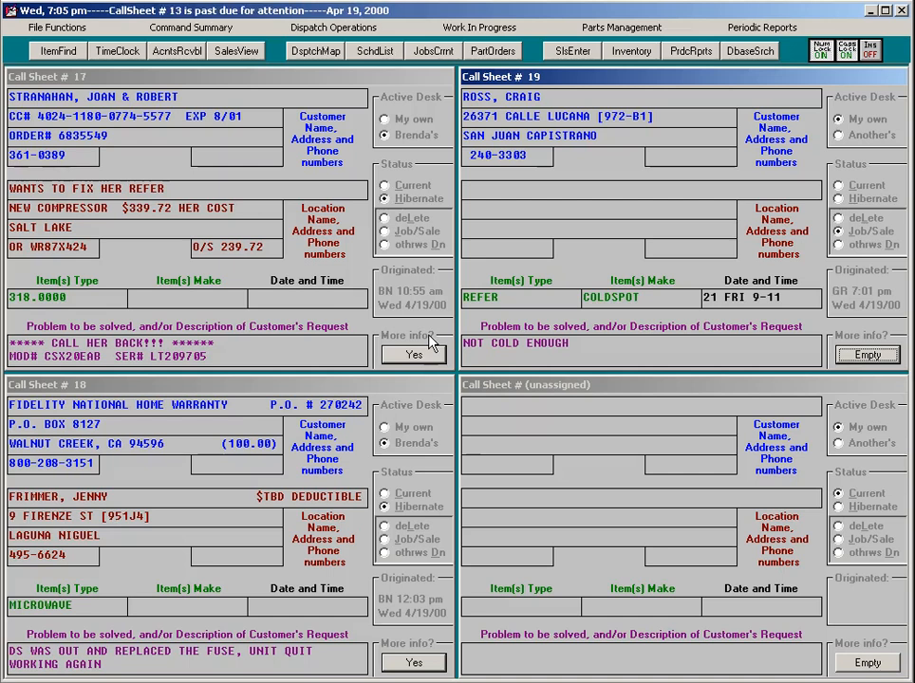
key(F7)
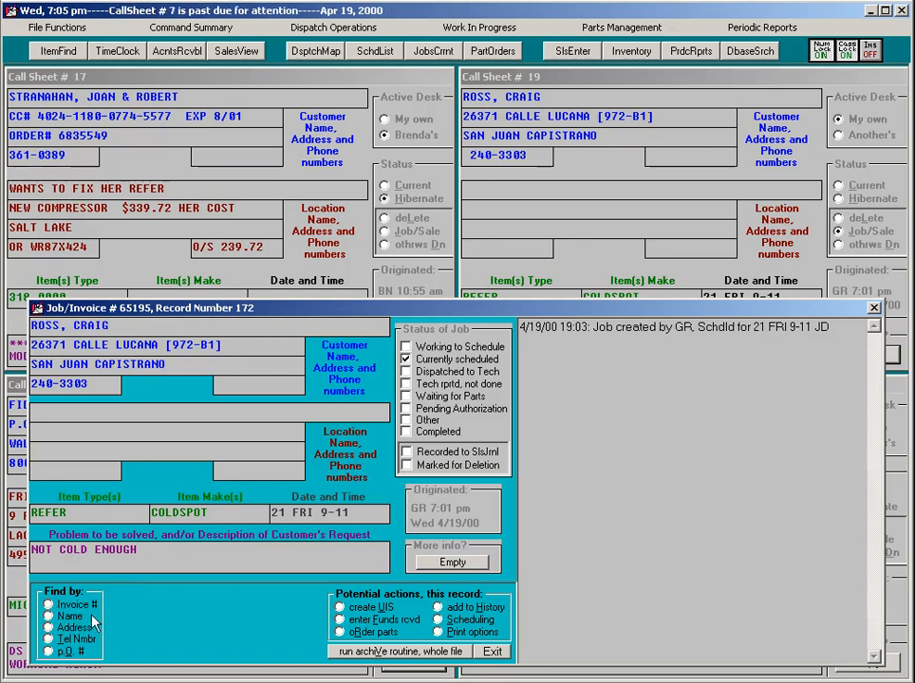
key(Page_Up)
key(Page_Up)
key(Page_Up)
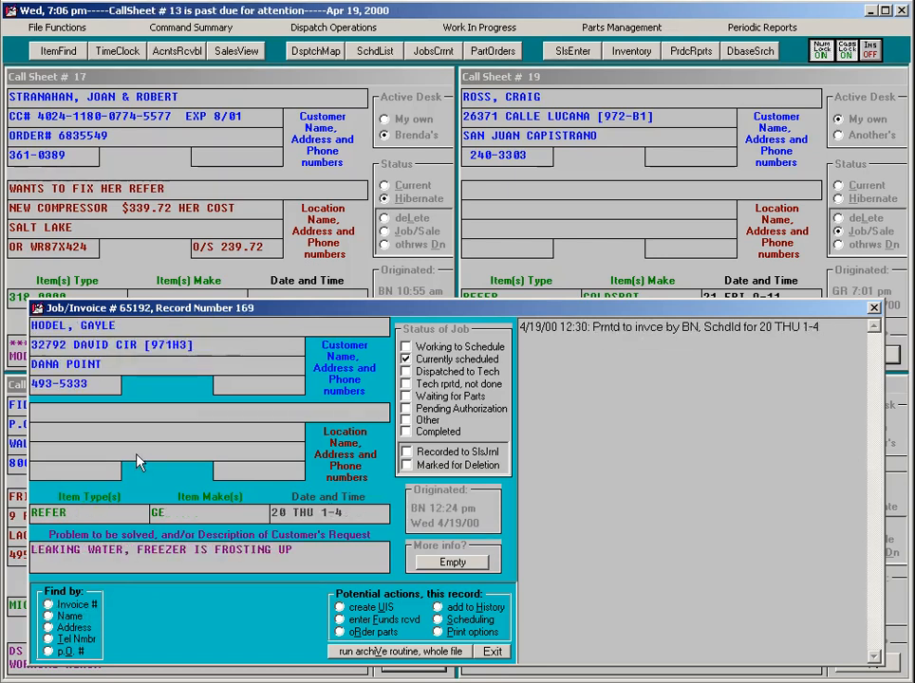
key(Page_Down)
key(Page_Down)
key(Page_Down)
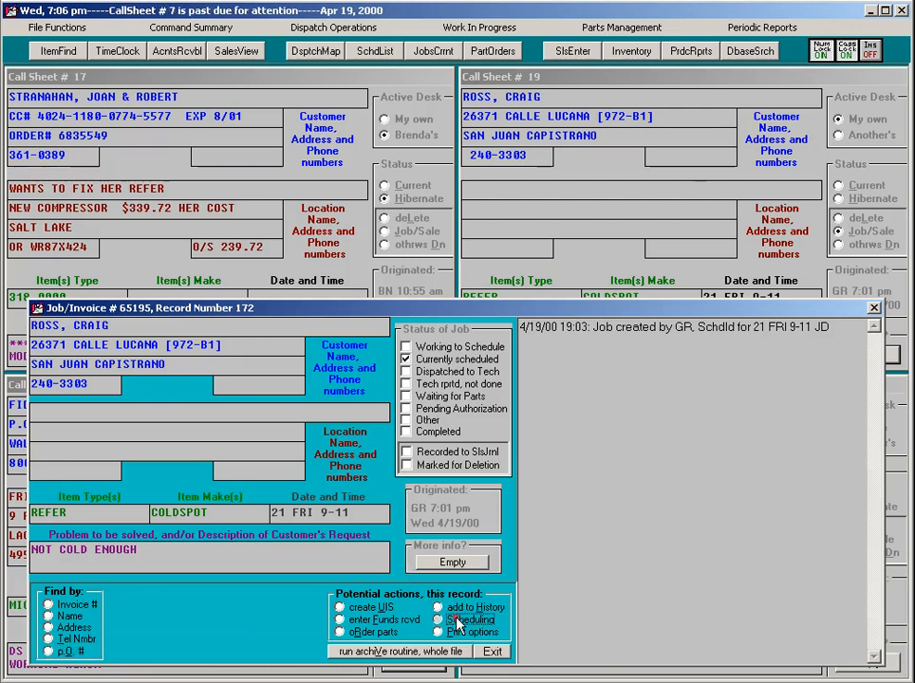
Step: Check the new job's existing-appointment options from its record, and locate its address on the dispatch map for Saturday, 4/22/00
click(458, 622)
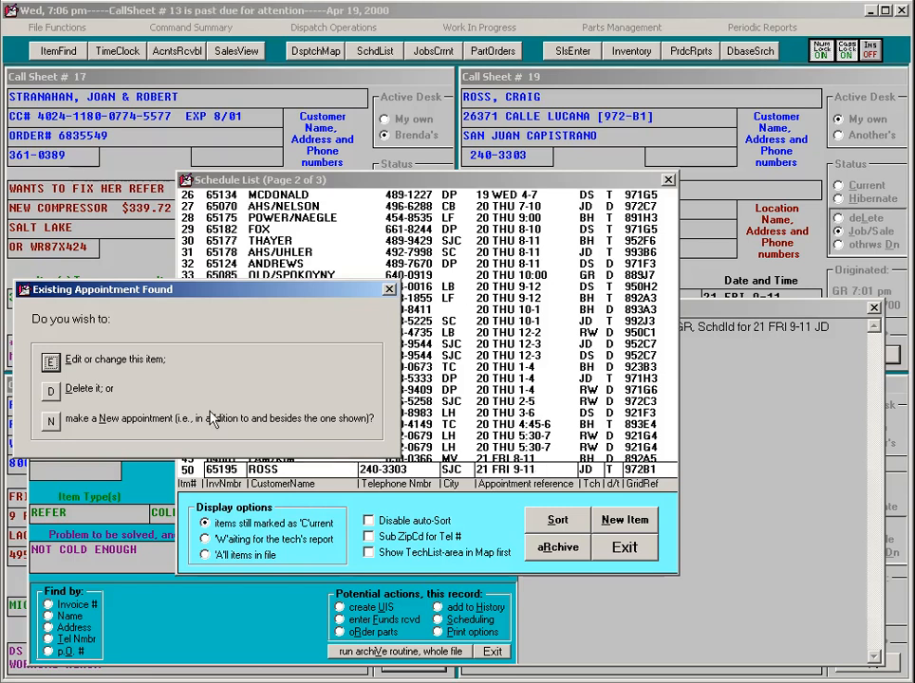
click(50, 360)
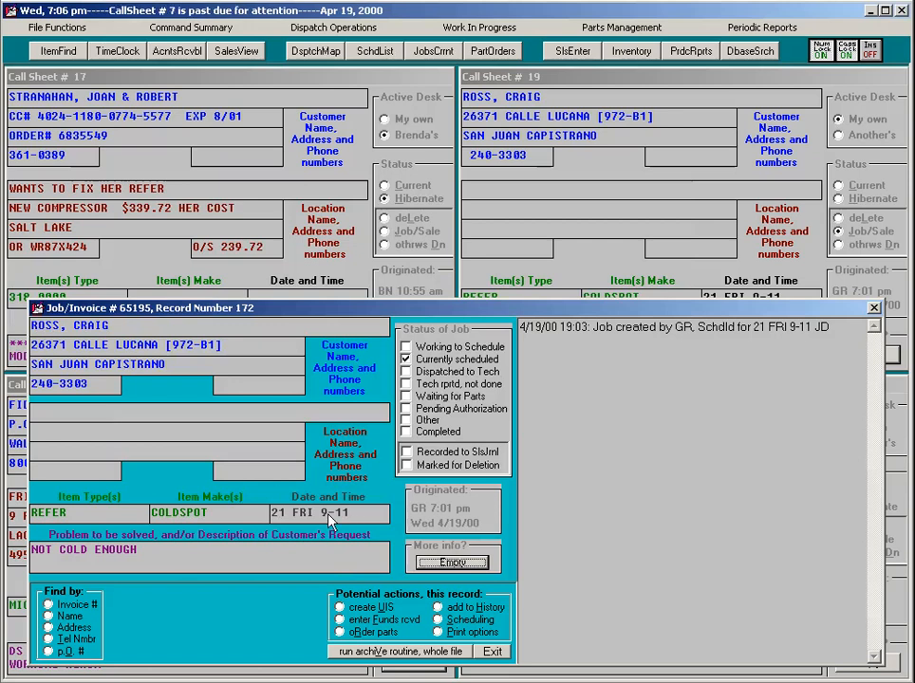
double_click(141, 348)
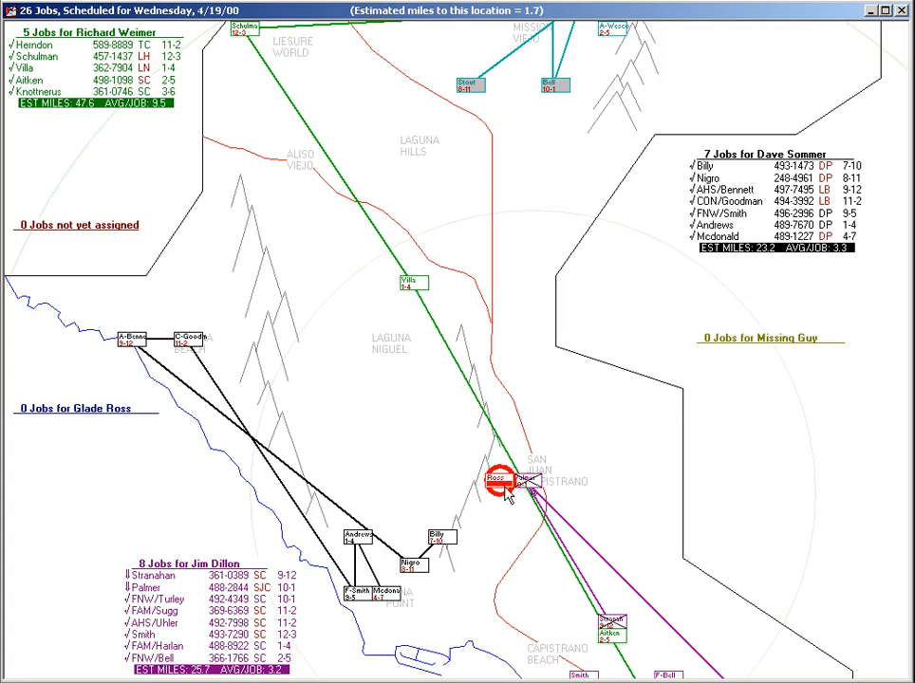
key(Page_Down)
key(Page_Down)
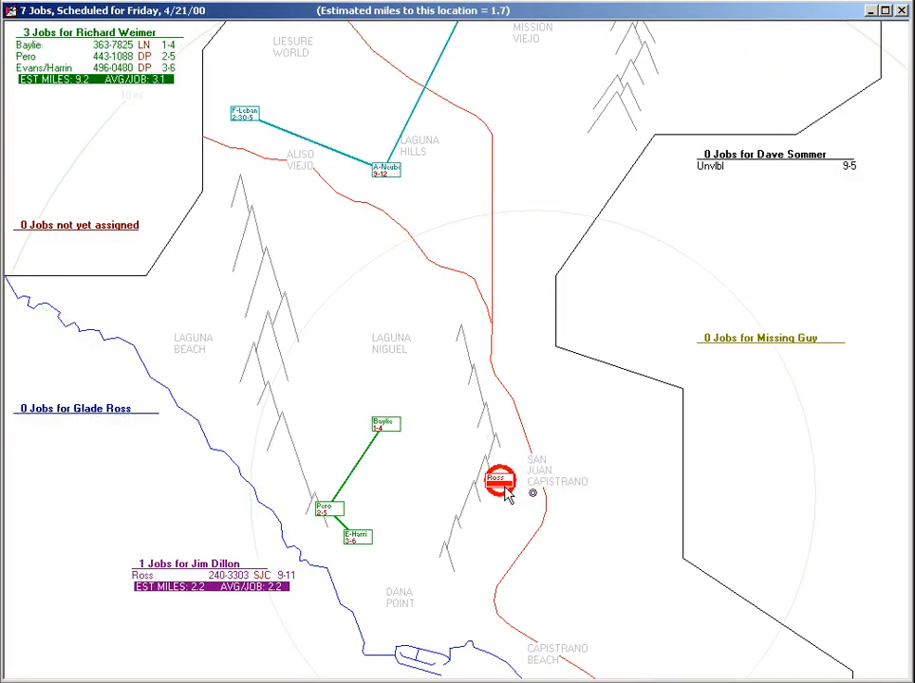
key(Page_Down)
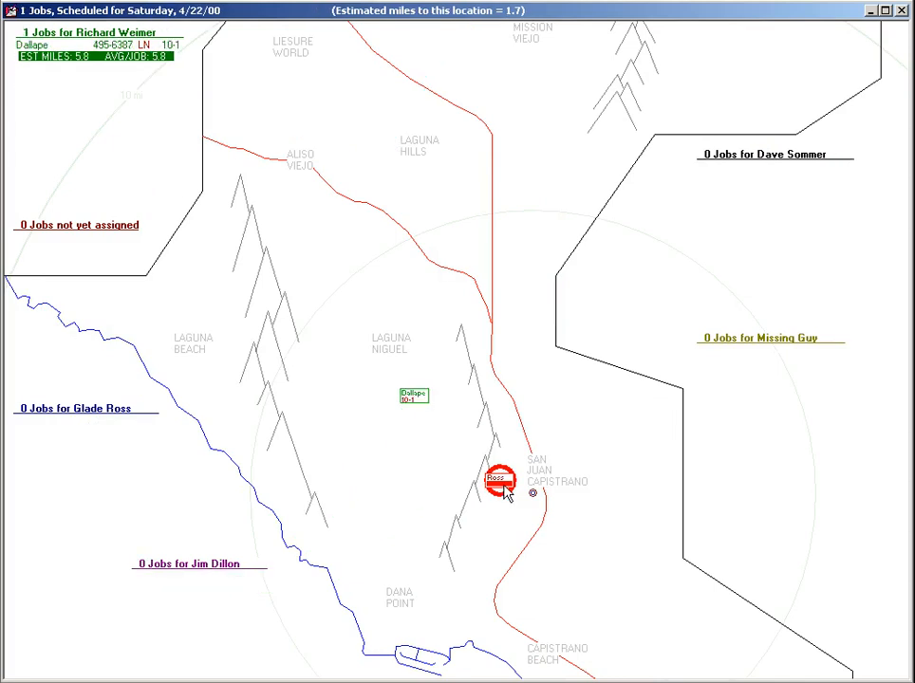
Step: Try to schedule the located job on the map for Saturday, 4/22/00, in the 3-6 time slot
click(504, 485)
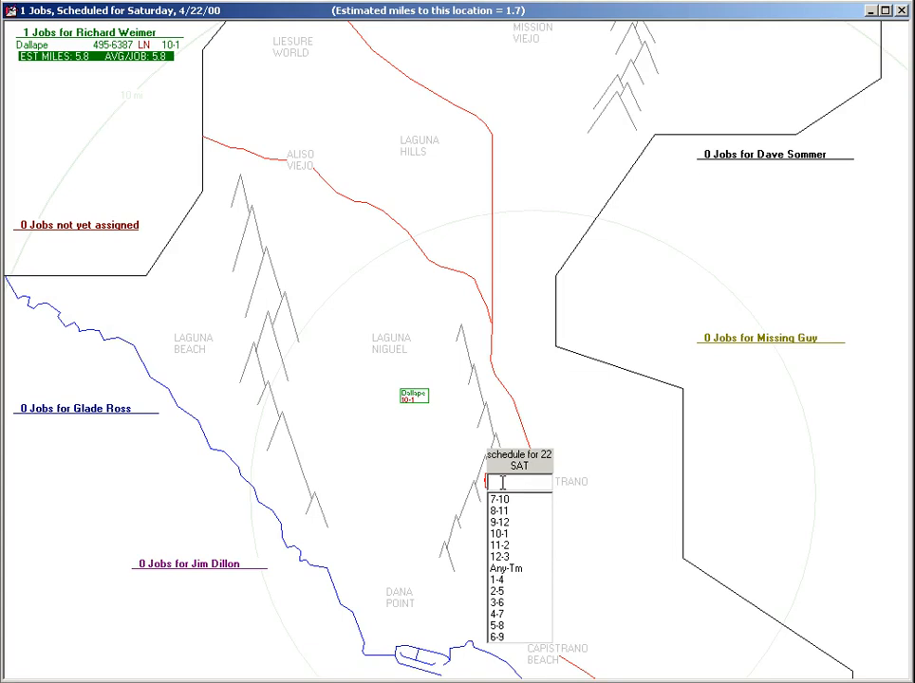
key(Escape)
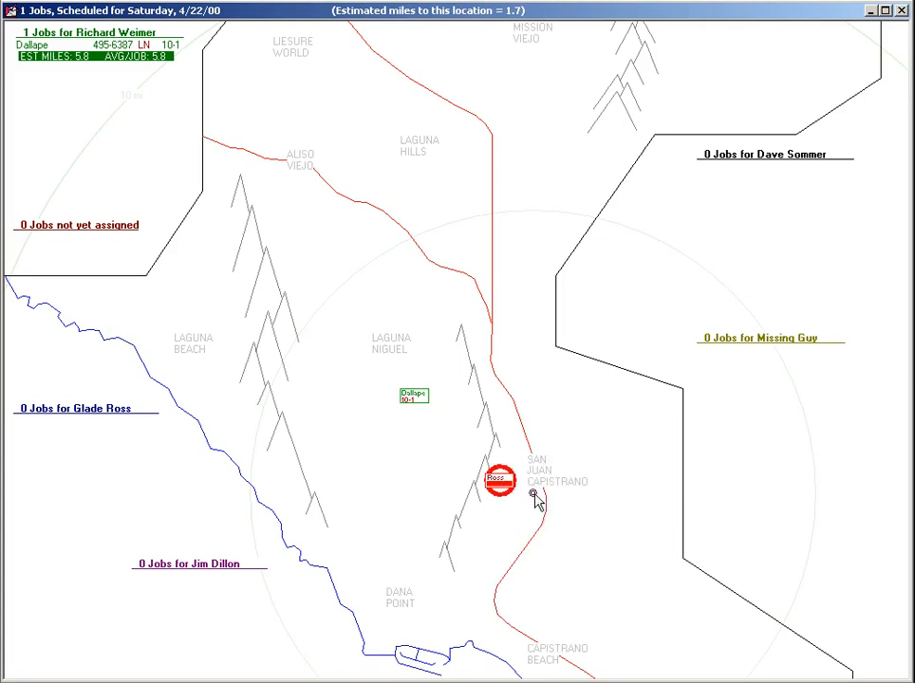
click(535, 497)
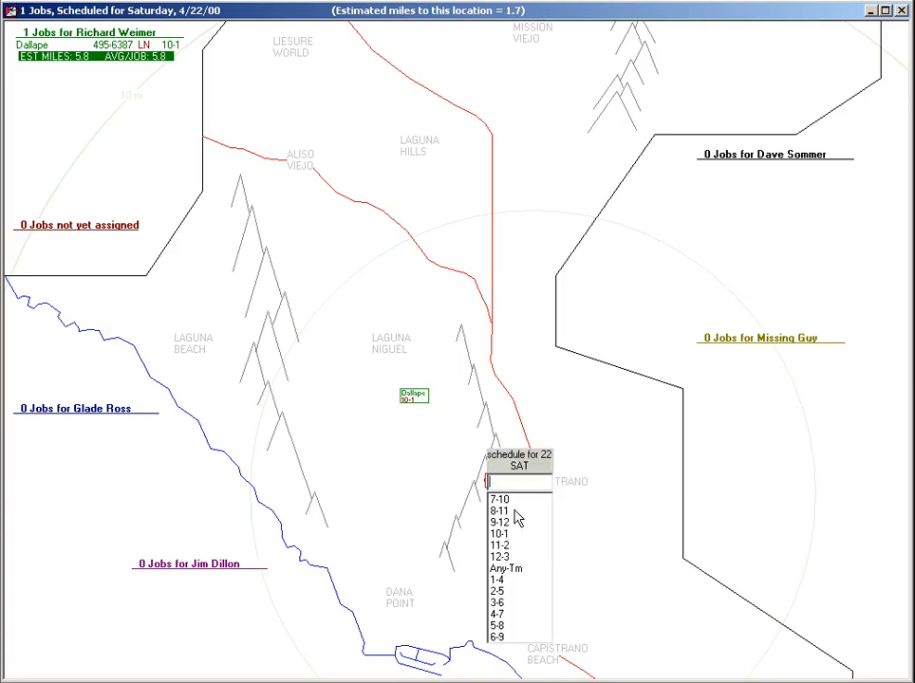
click(500, 605)
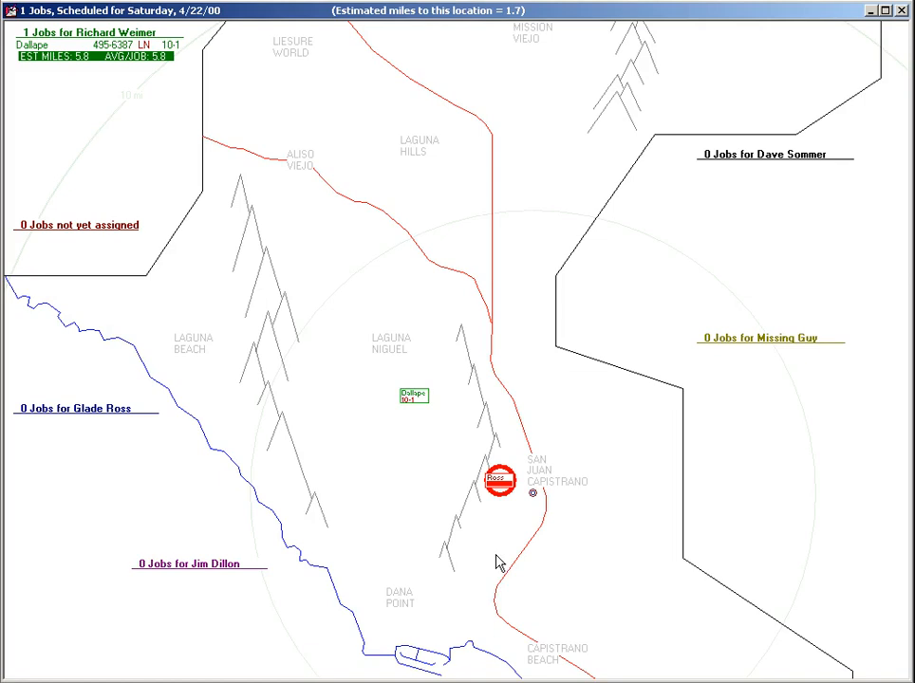
Step: Advance the dispatch map day by day to Wednesday, 4/26/00, to view the schedule around the job's location
key(Page_Down)
key(Page_Down)
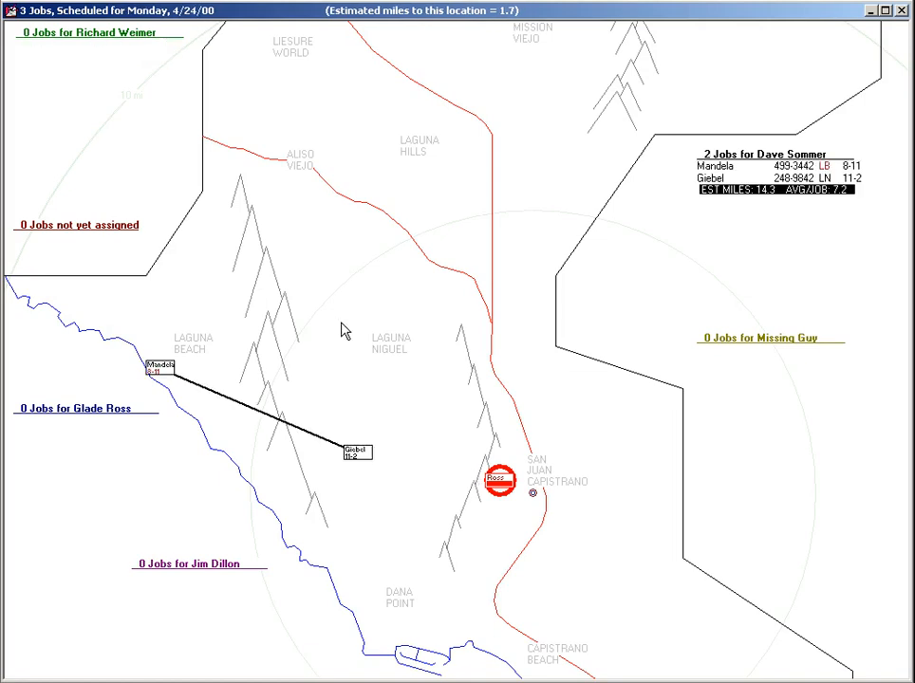
key(Page_Down)
key(Page_Down)
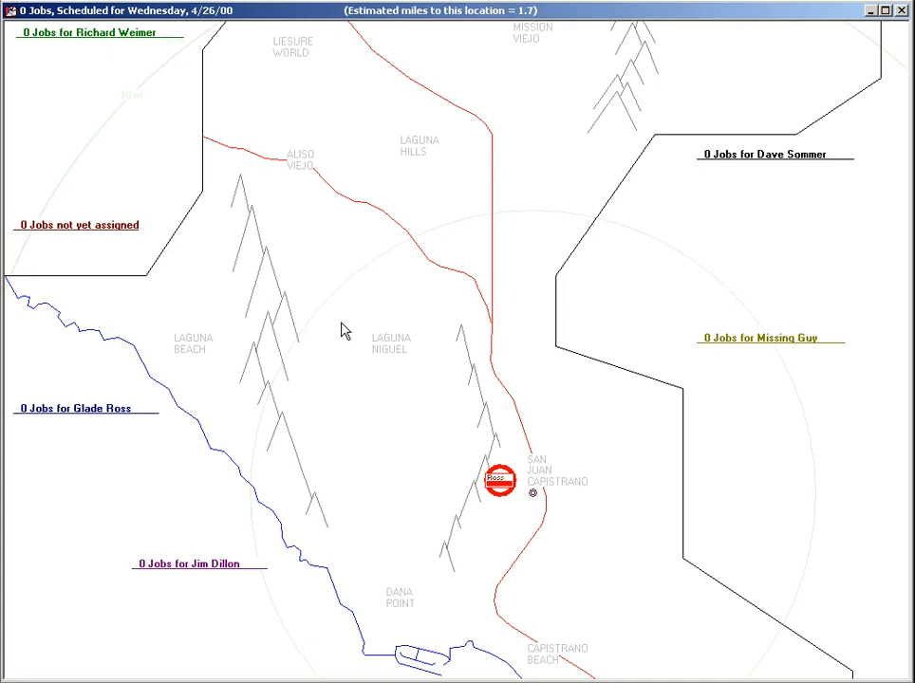
Step: Schedule the located job for Wednesday, 4/26/00, in the 1-4 time slot, assigned to technician JD with type D
click(501, 482)
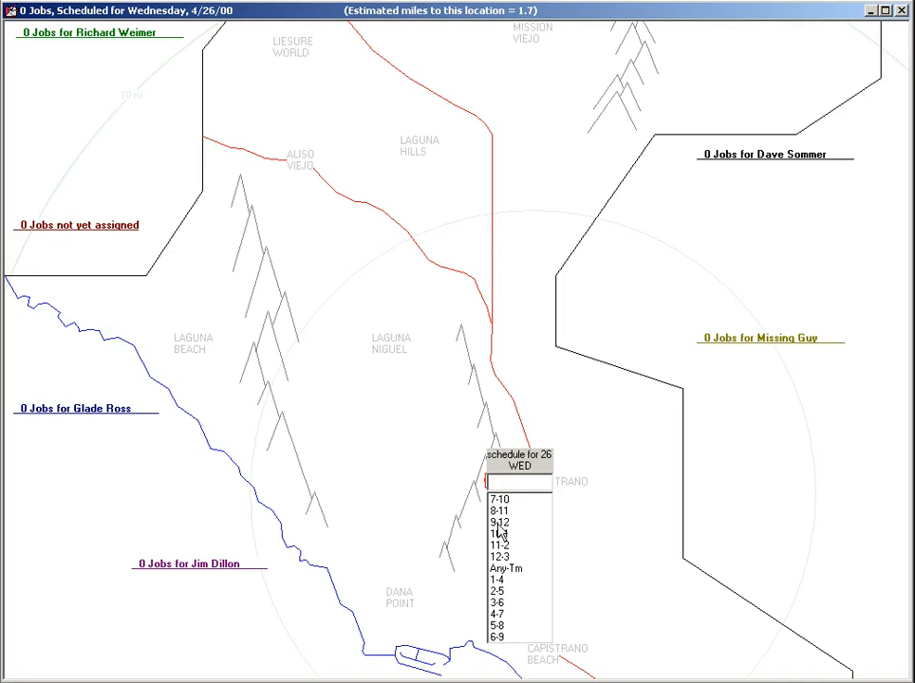
click(499, 580)
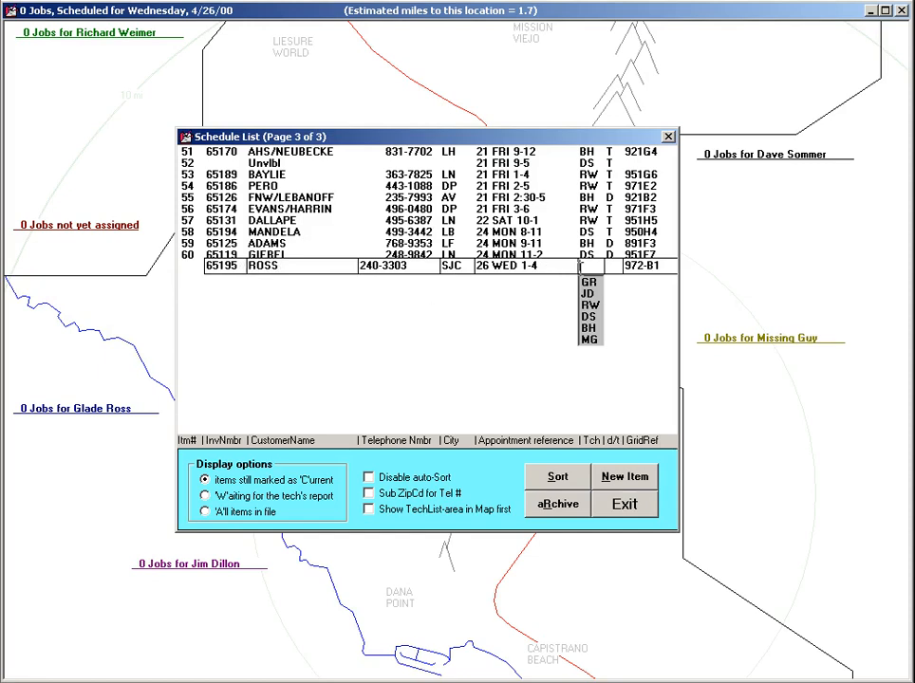
click(589, 296)
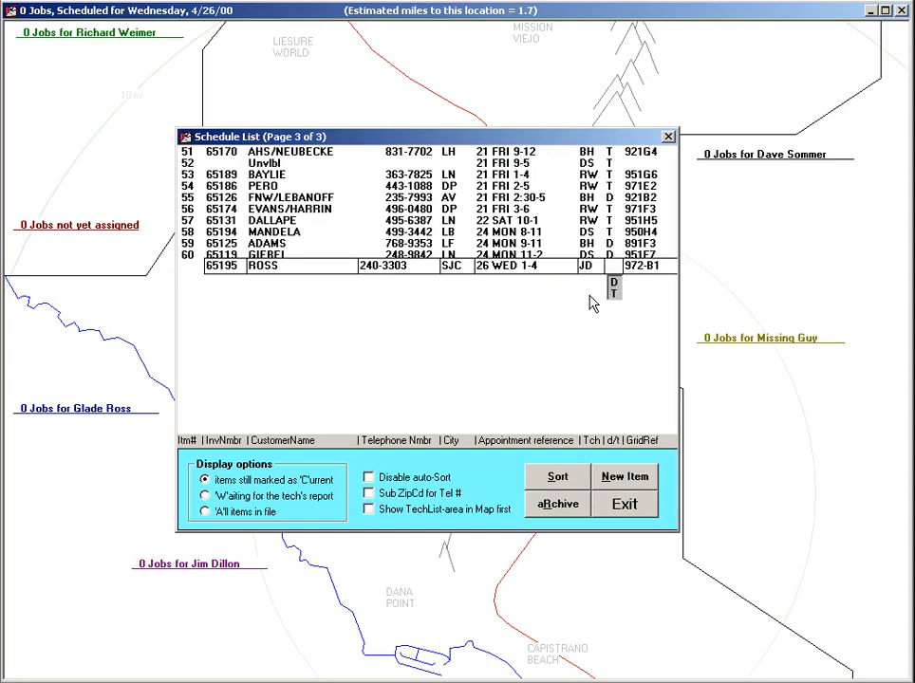
text(D)
key(Return)
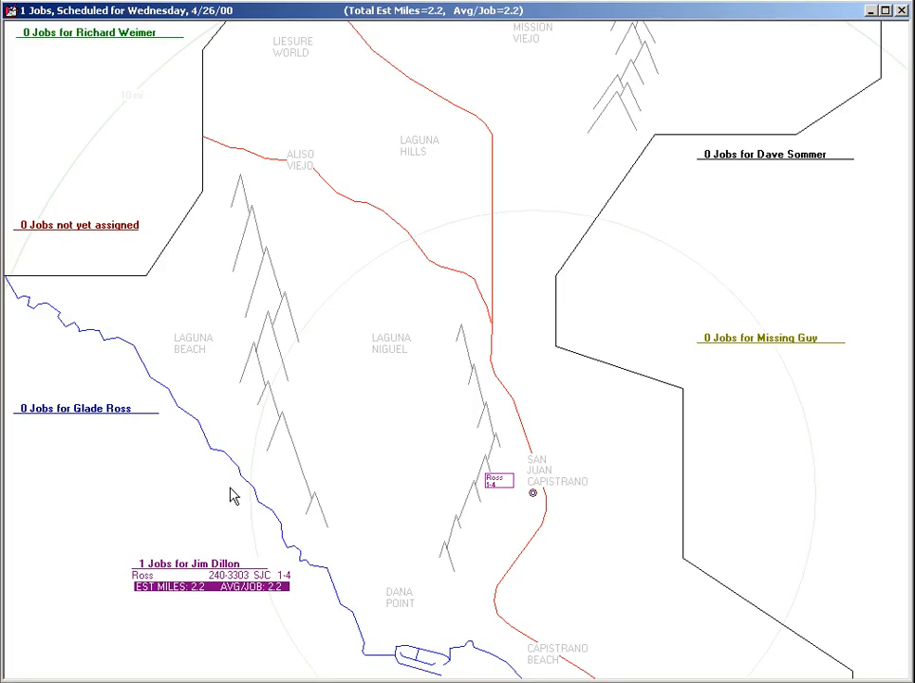
key(Escape)
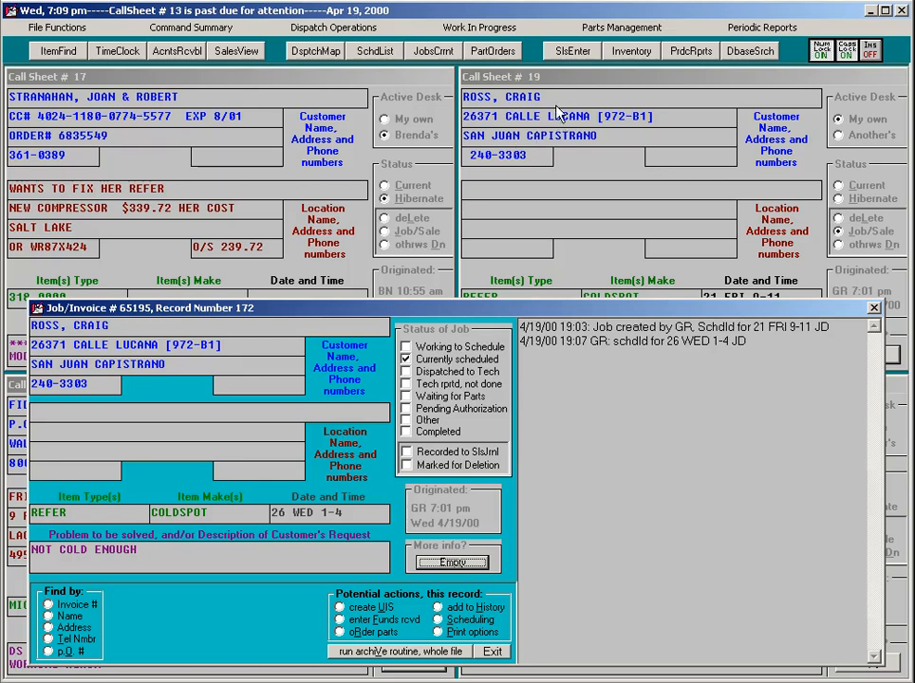
Step: Check the Schedule List and the 4/19/00 dispatch map, and compare Call Sheet 19 with the job record
key(F6)
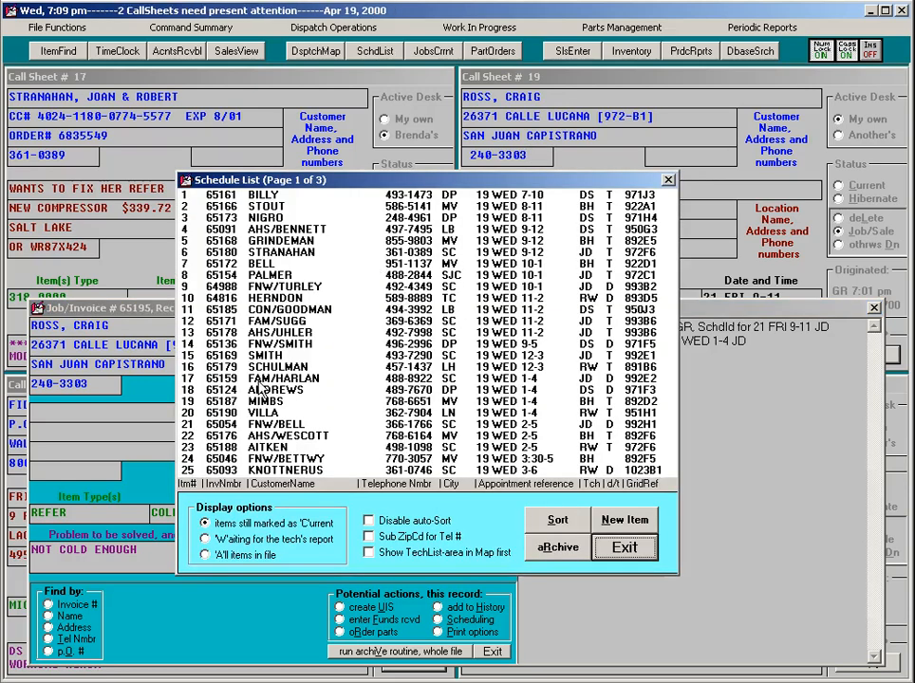
key(F5)
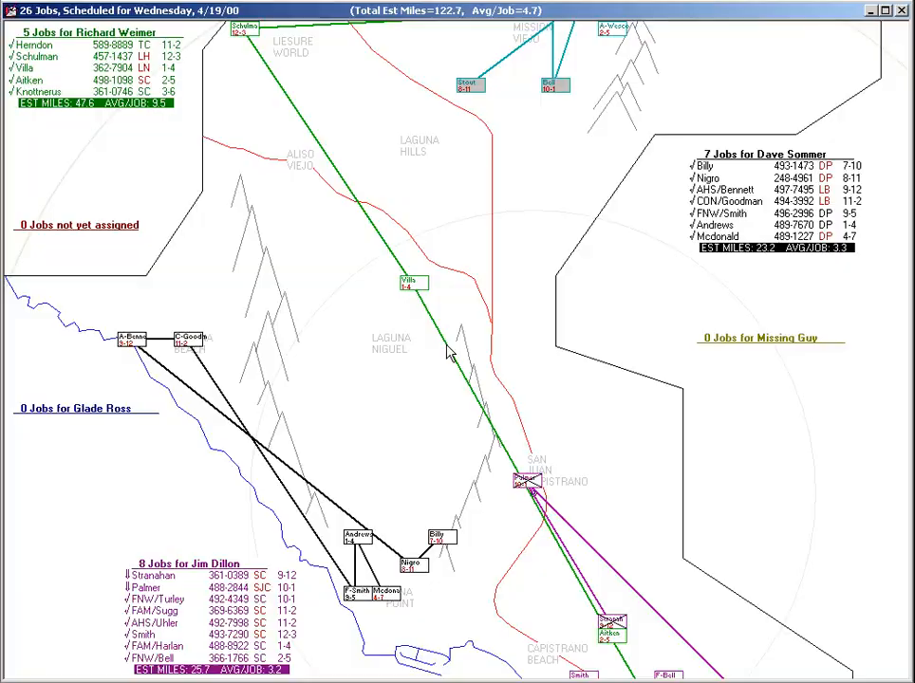
key(Escape)
key(Escape)
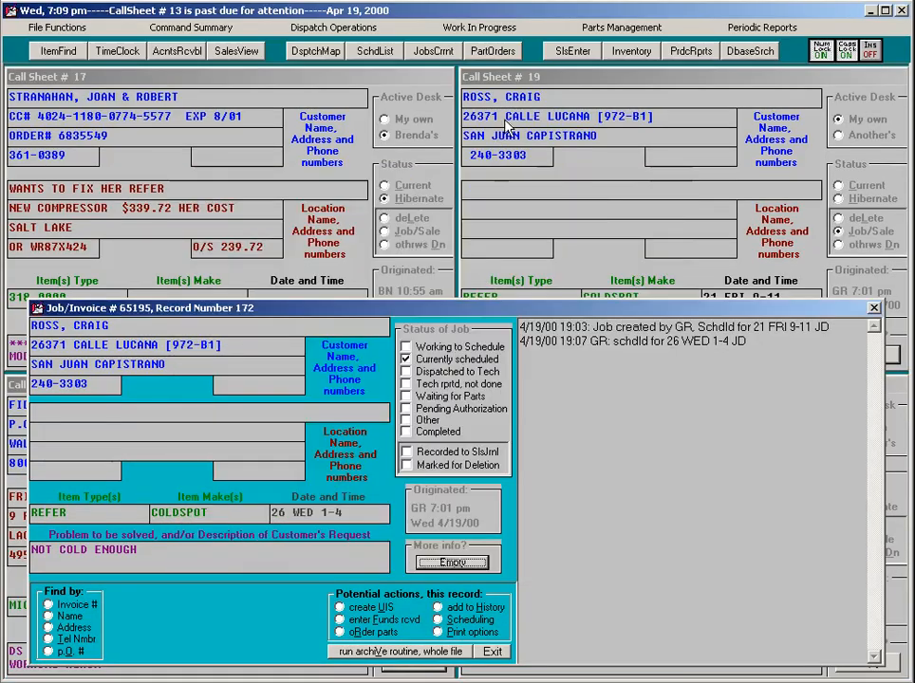
click(638, 76)
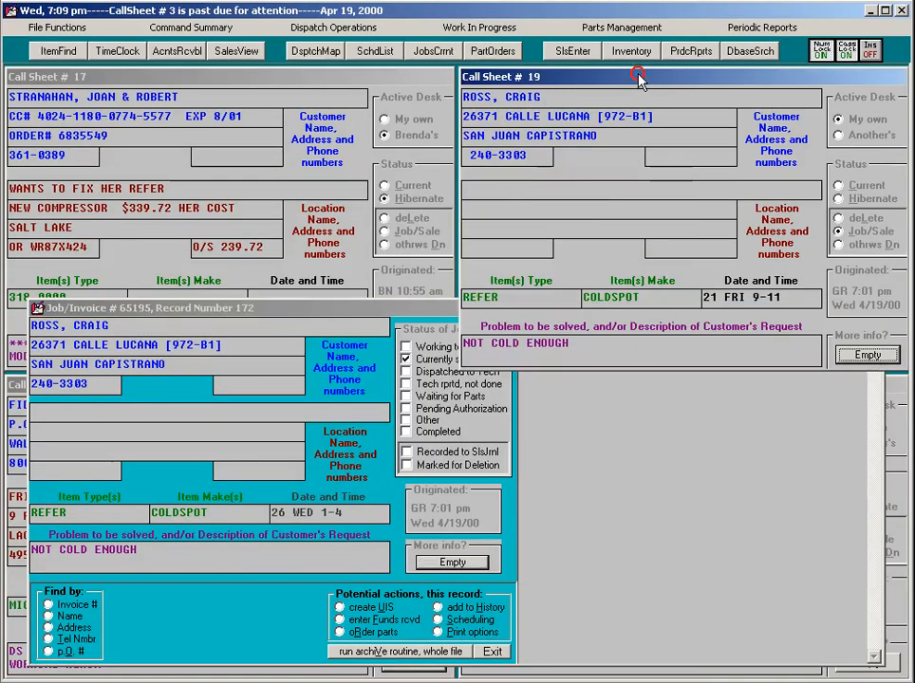
click(389, 312)
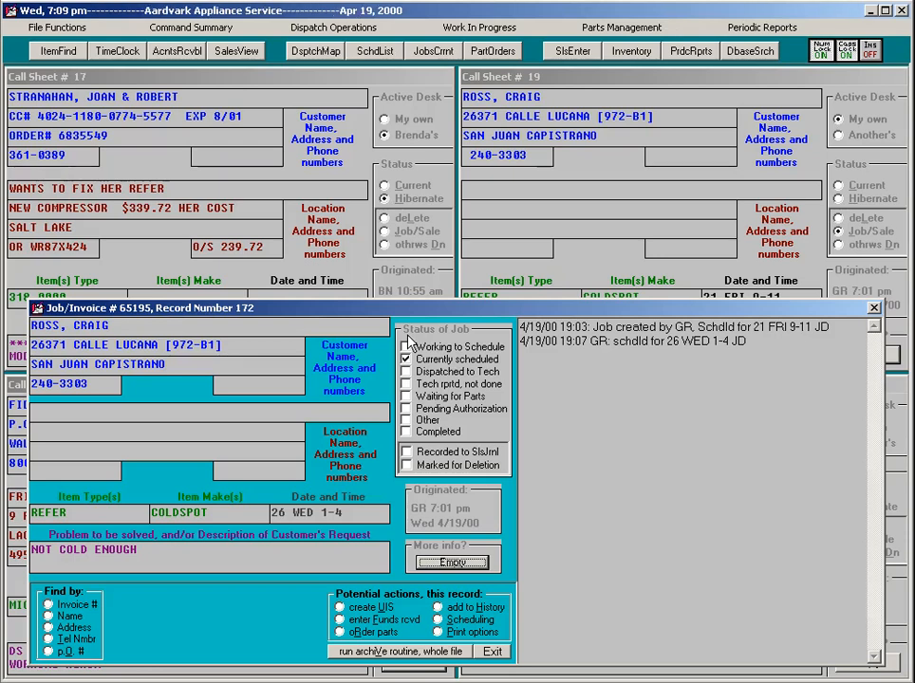
Step: Check how Schedule List item 8 opens for editing and which deletion reasons are offered for item 7, leaving both appointments as they are
key(F6)
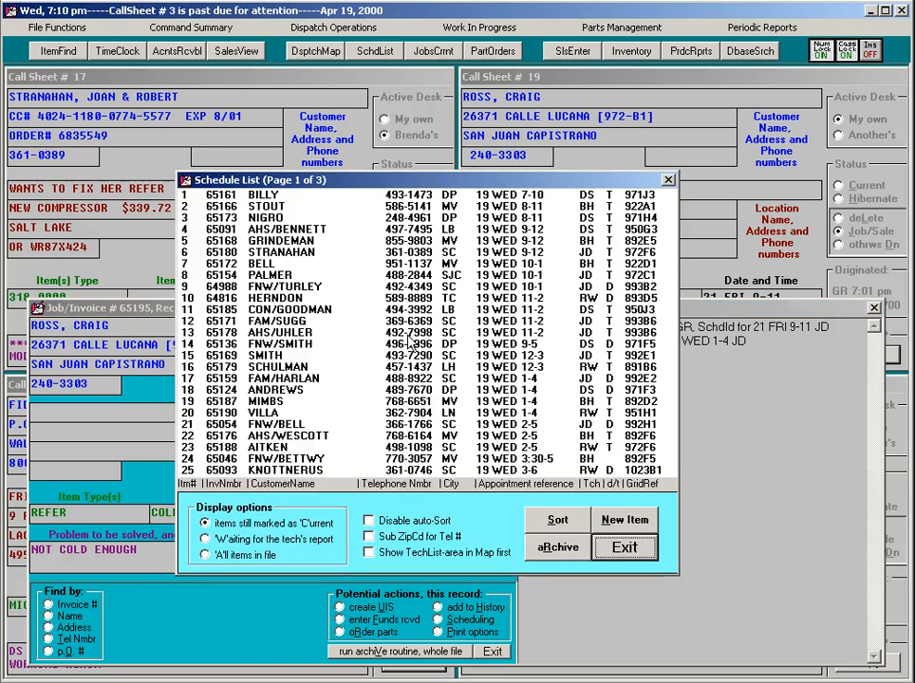
click(506, 274)
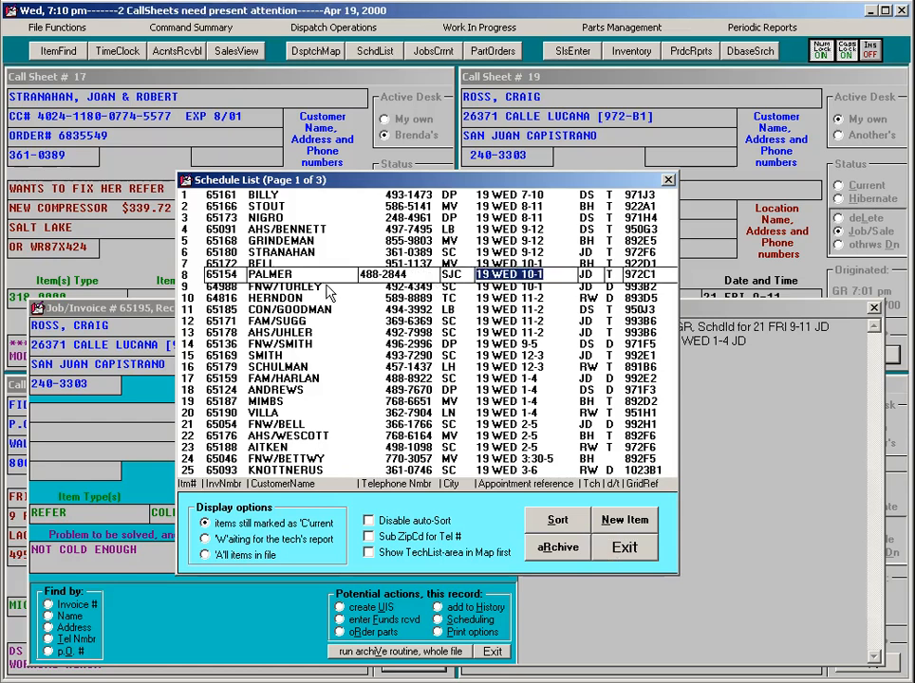
key(Escape)
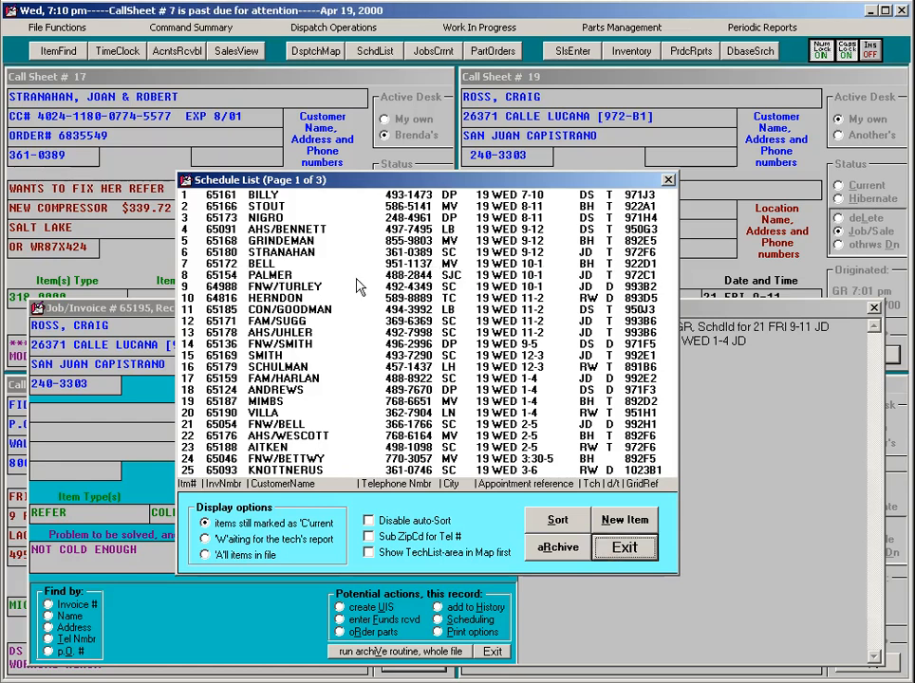
right_click(427, 262)
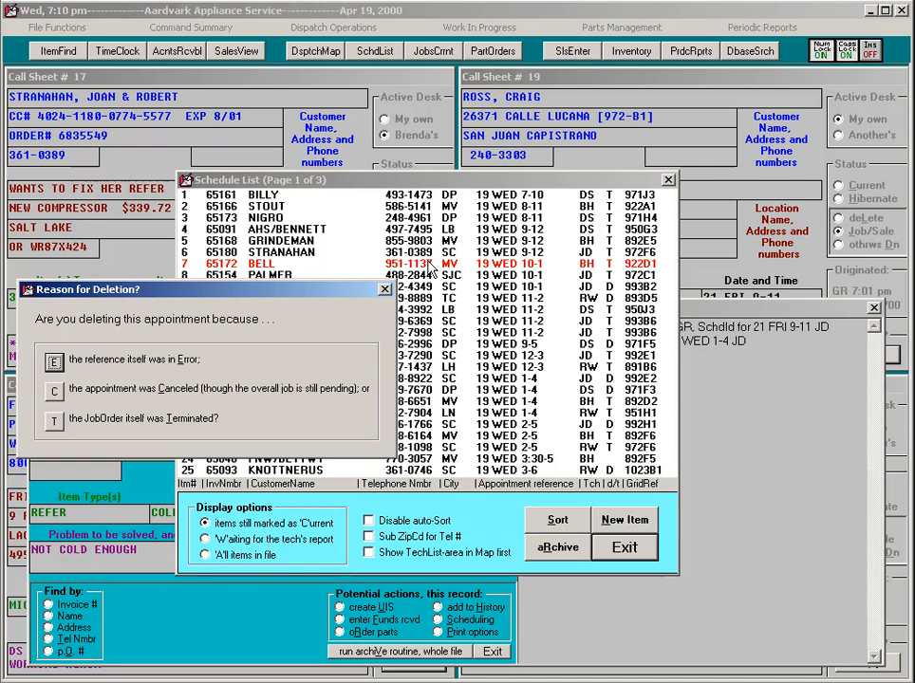
key(Escape)
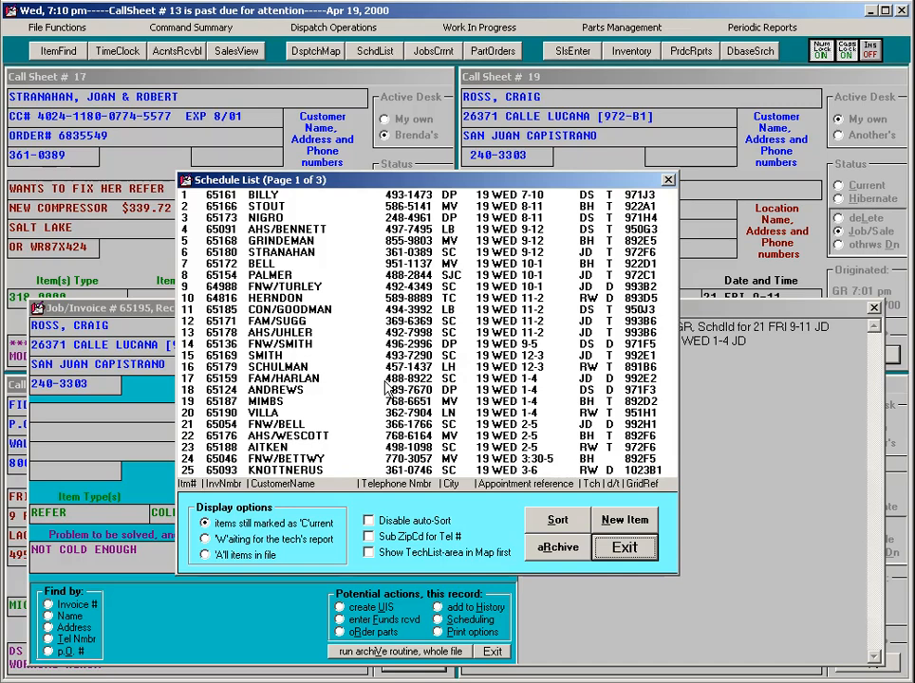
Step: Browse forward through the Schedule List's pages and back to the first, and view the dispatch map for Wednesday, 4/19/00
key(Page_Down)
key(Page_Down)
key(Page_Up)
key(Page_Up)
key(F5)
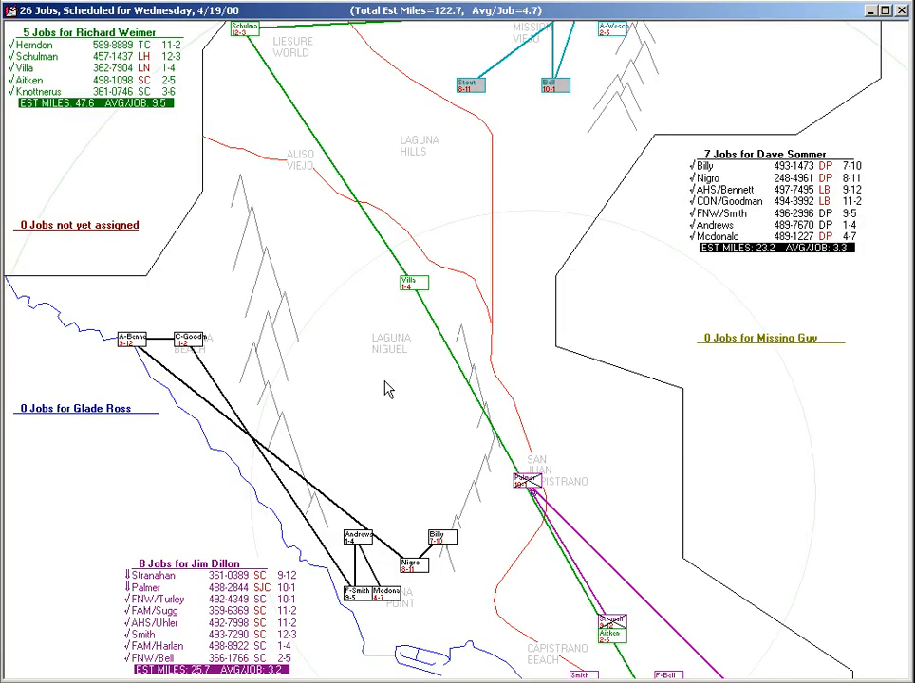
Step: Look up the 11-2 Laguna Beach map job in the Schedule List, check its deletion-reason options, and return to the map
double_click(193, 344)
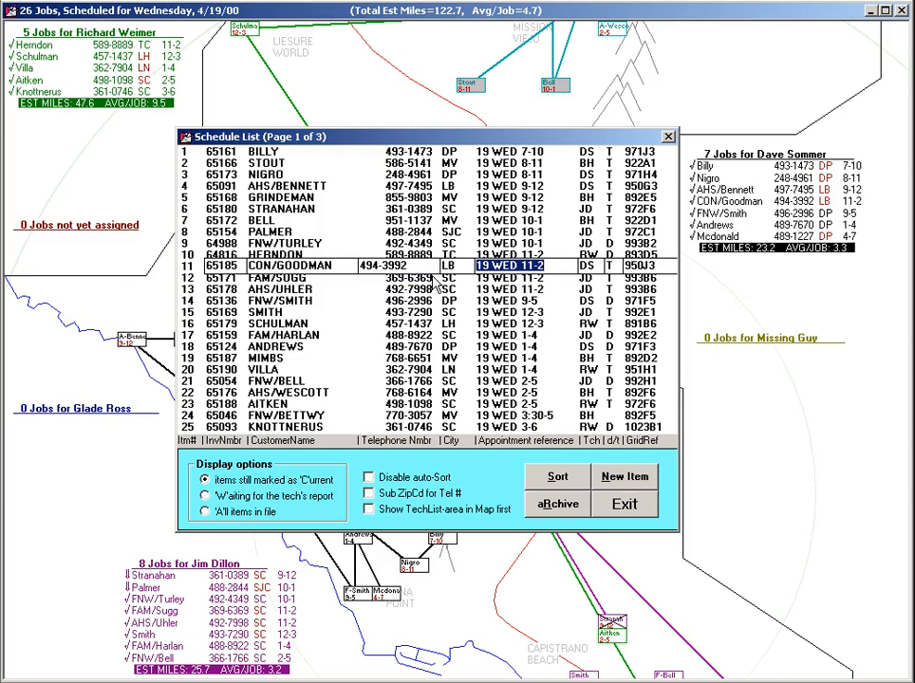
key(Escape)
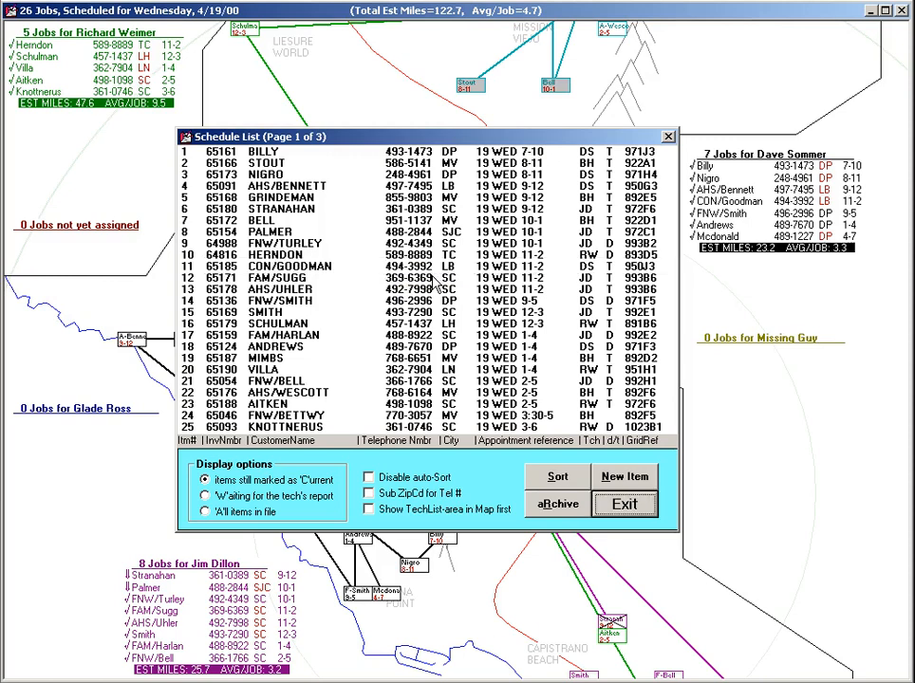
right_click(317, 266)
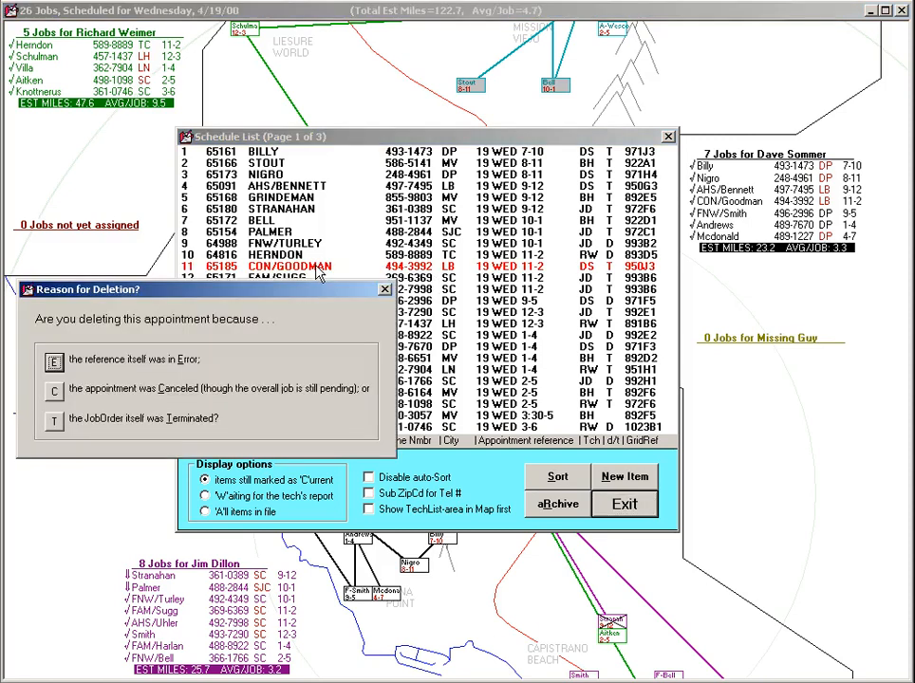
key(Escape)
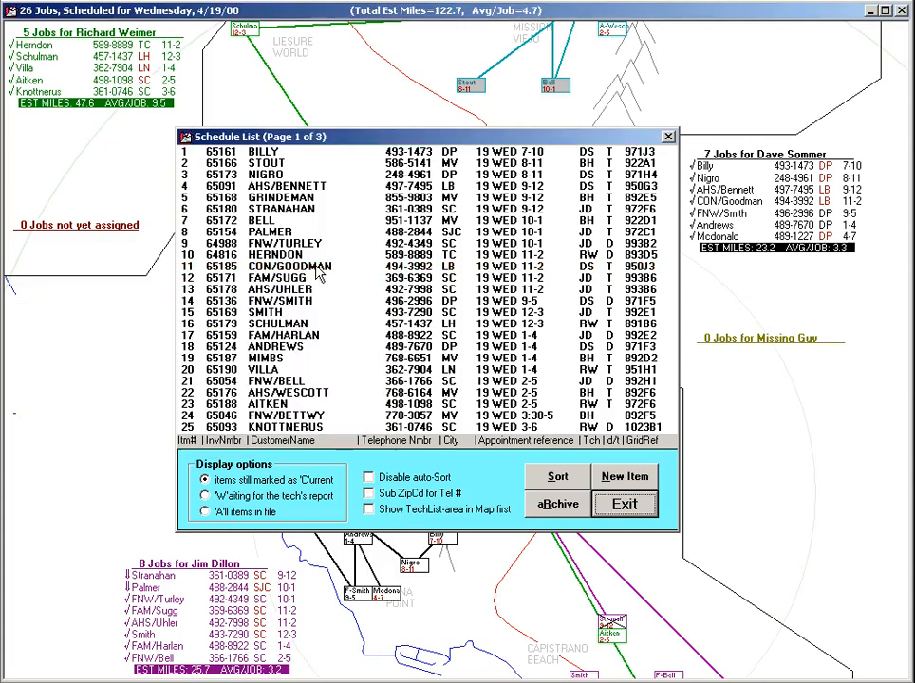
key(Escape)
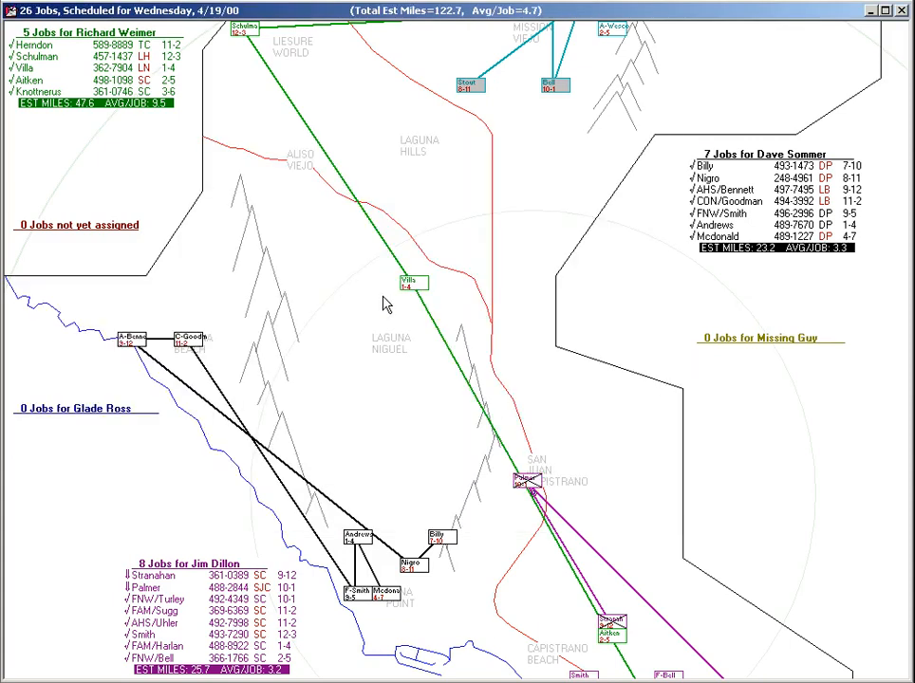
Step: Return to the job record and check how a manual history entry is started, without keeping one
key(Escape)
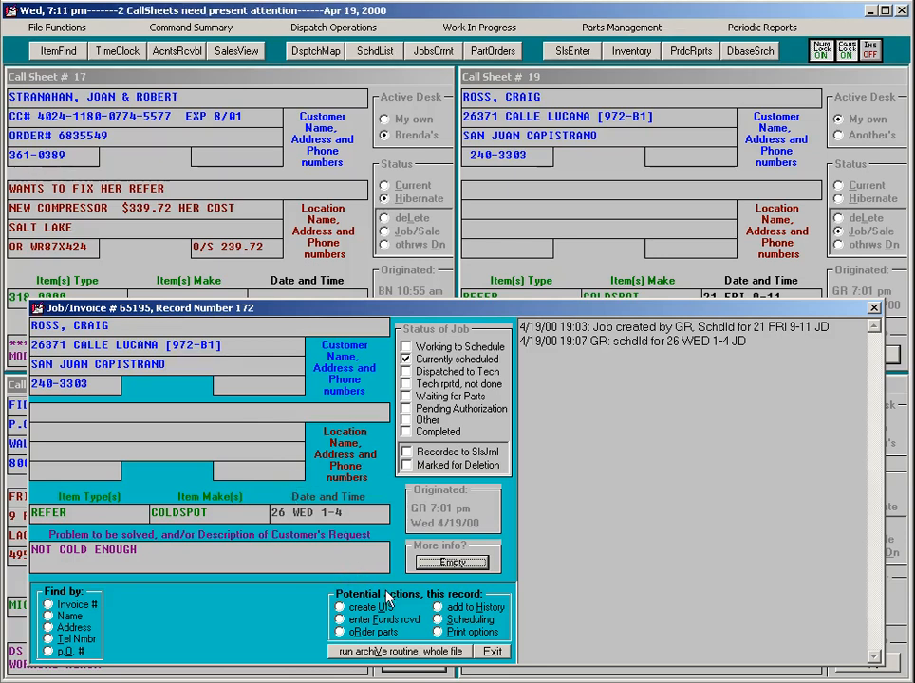
click(481, 610)
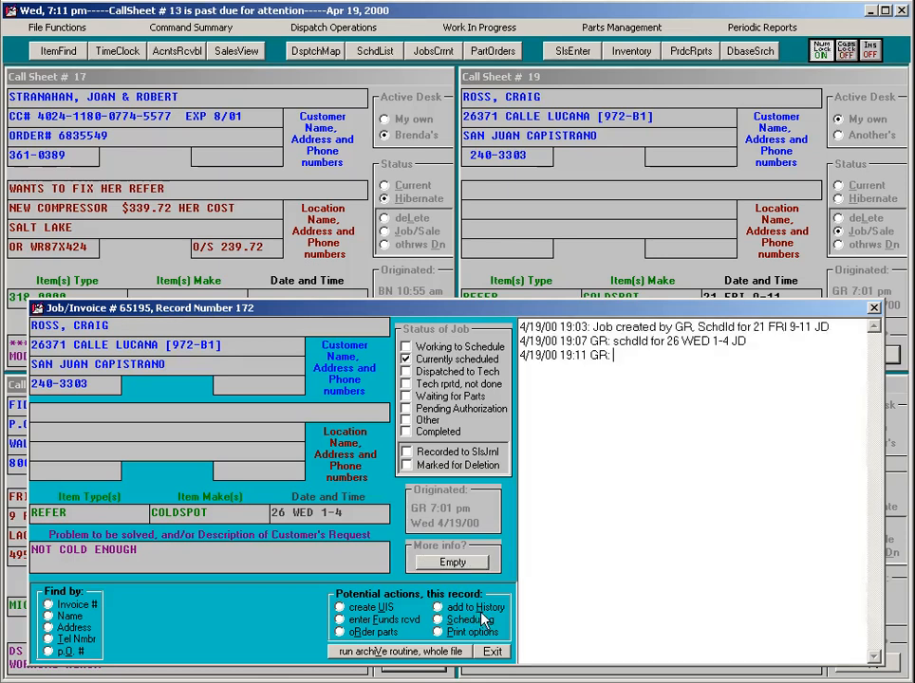
key(Escape)
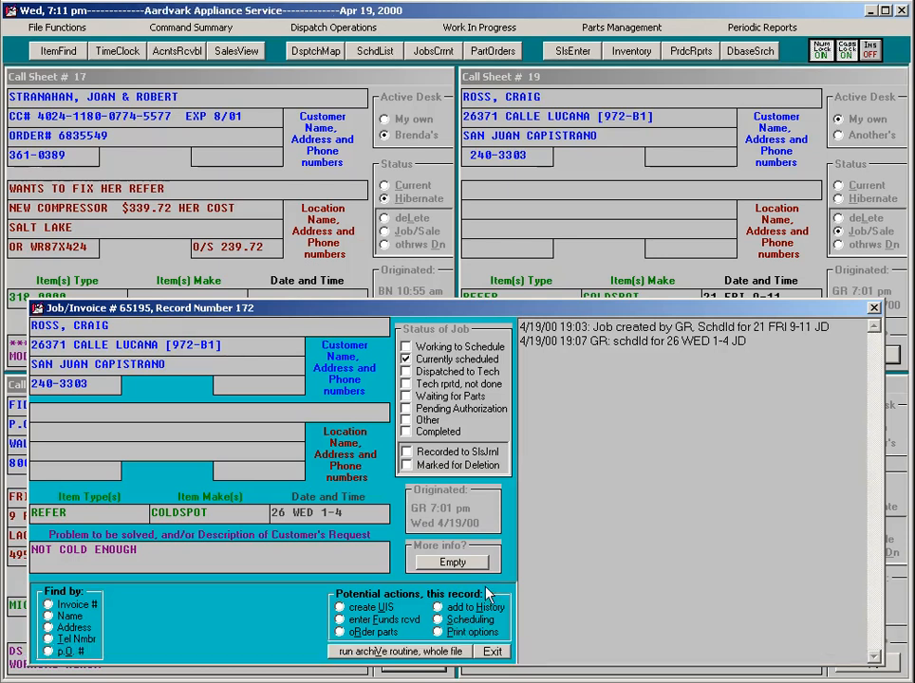
Step: Delete the job's existing 26 WED 1-4 appointment, giving the reason that it was canceled while the overall job is still pending
click(472, 622)
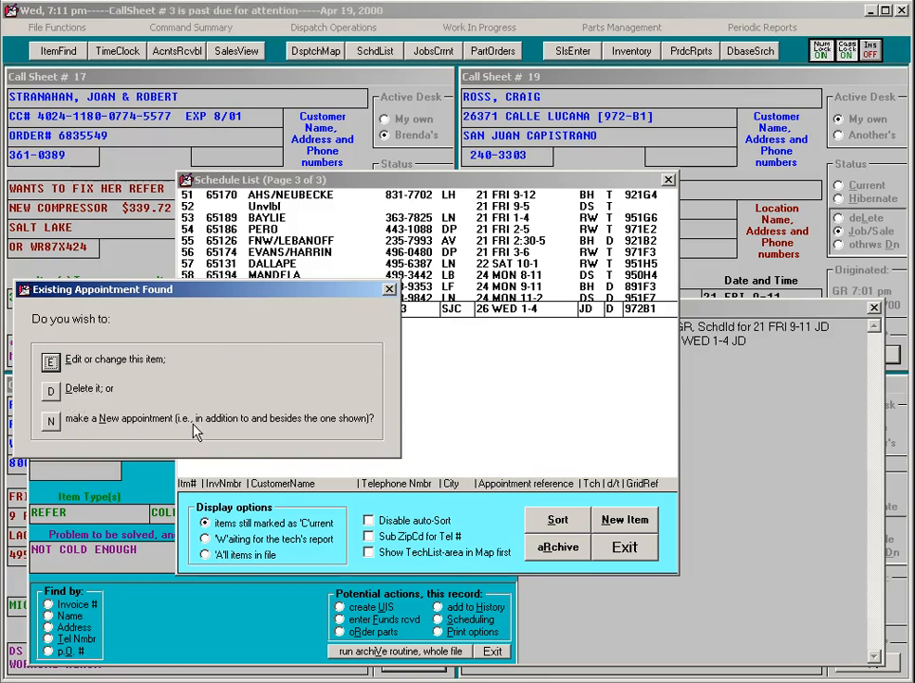
click(76, 397)
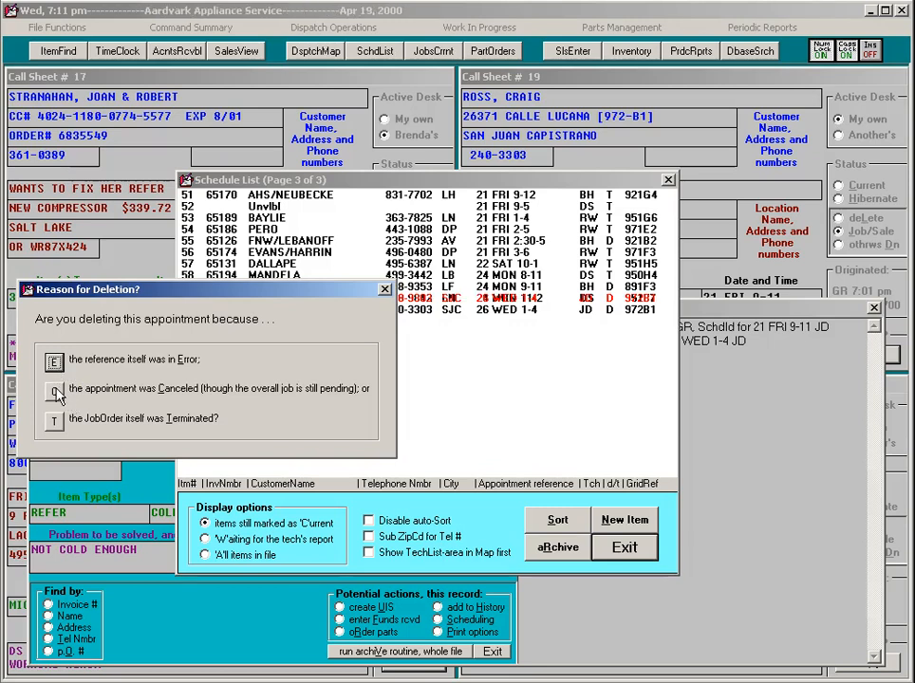
click(55, 392)
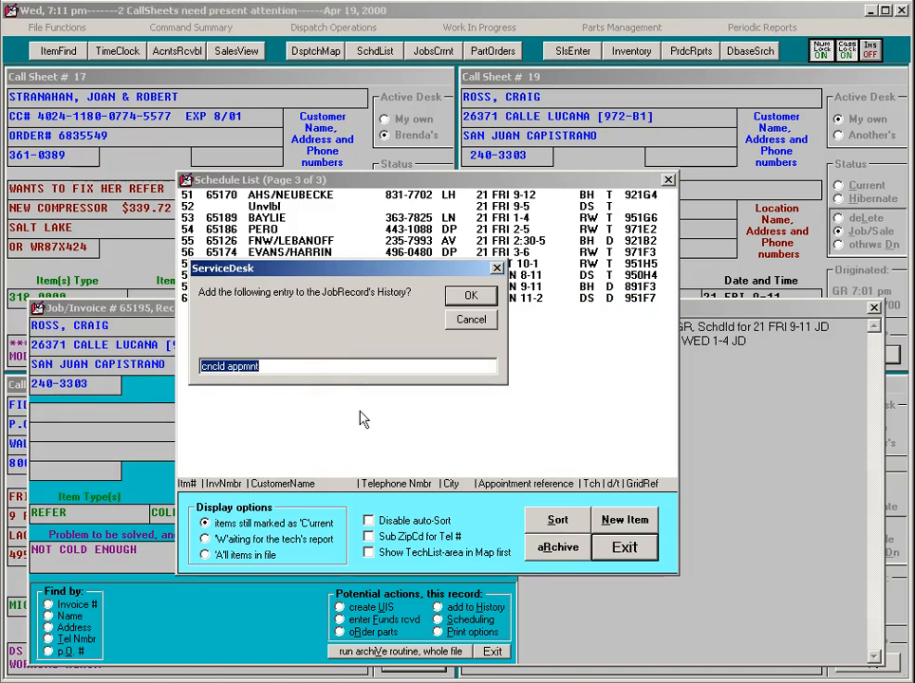
Step: Add the entry "cncld appmnt, will call back when ready to schedule" to the job record's history
click(303, 368)
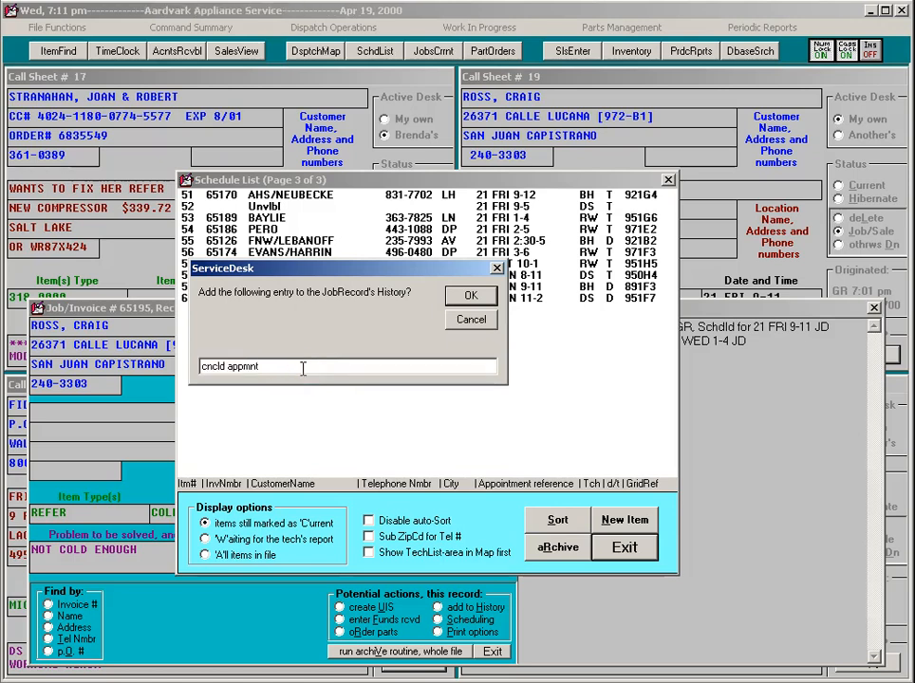
text(,)
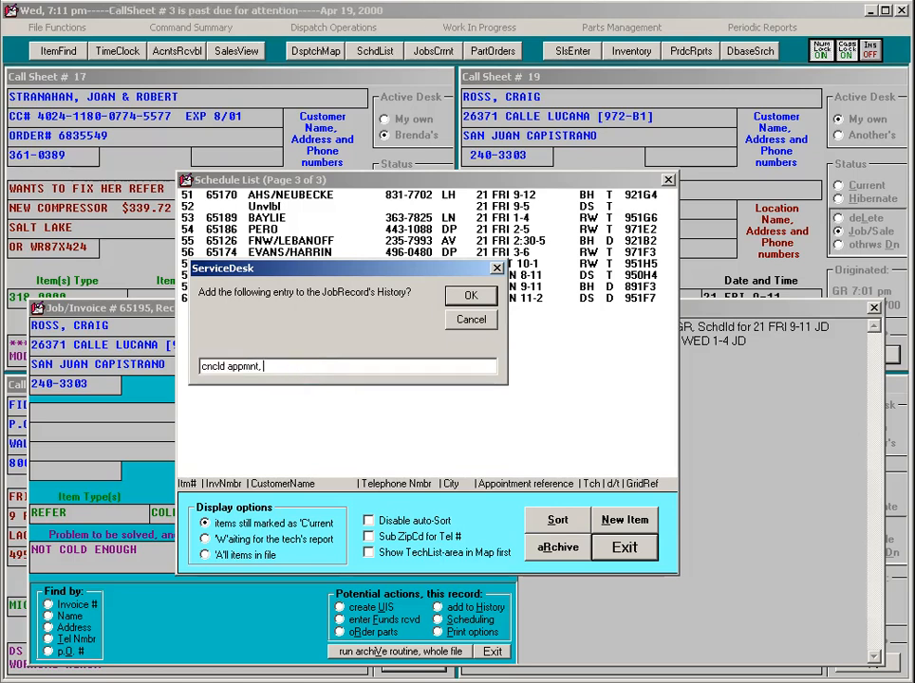
text( WILL)
key(BackSpace)
key(BackSpace)
key(BackSpace)
key(BackSpace)
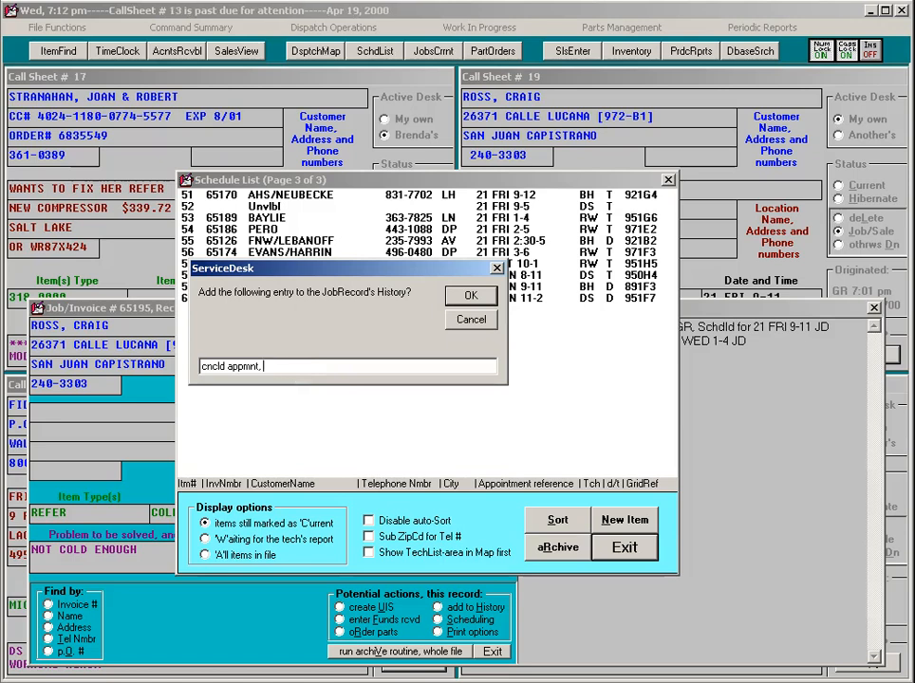
text(will call ba)
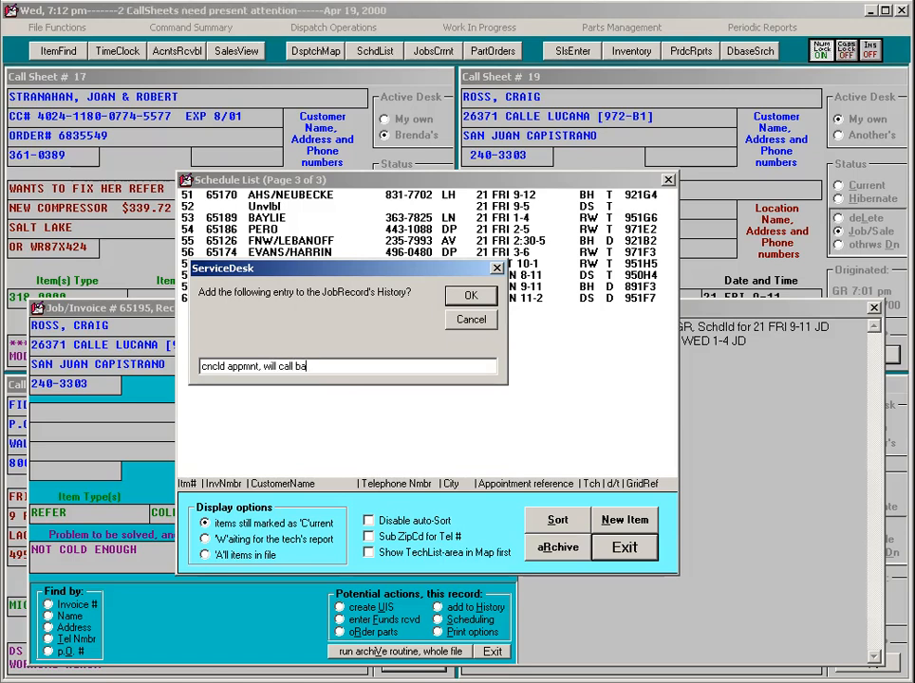
text(ck when ready to schedule)
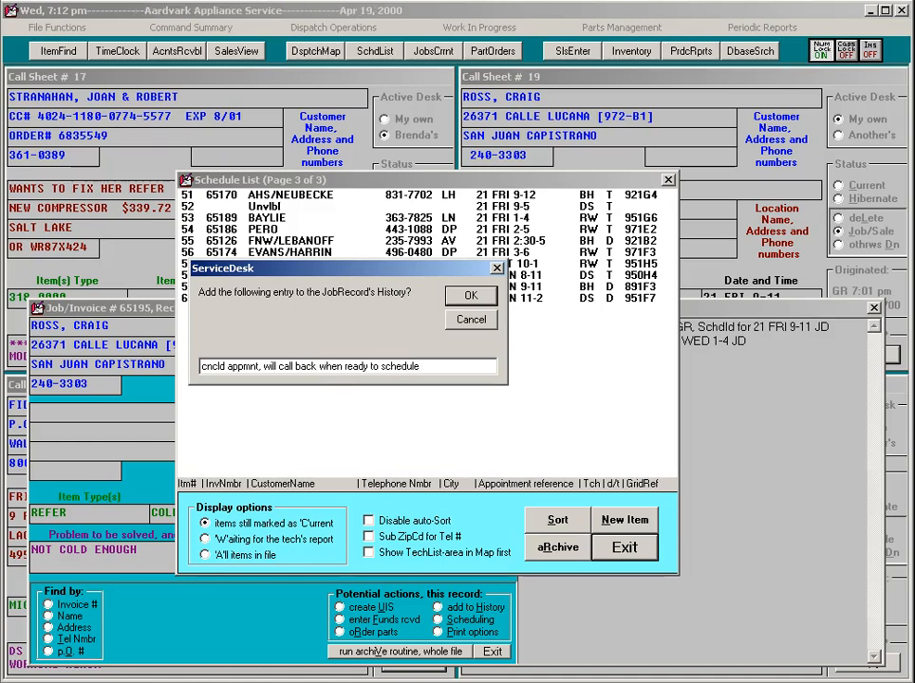
click(471, 297)
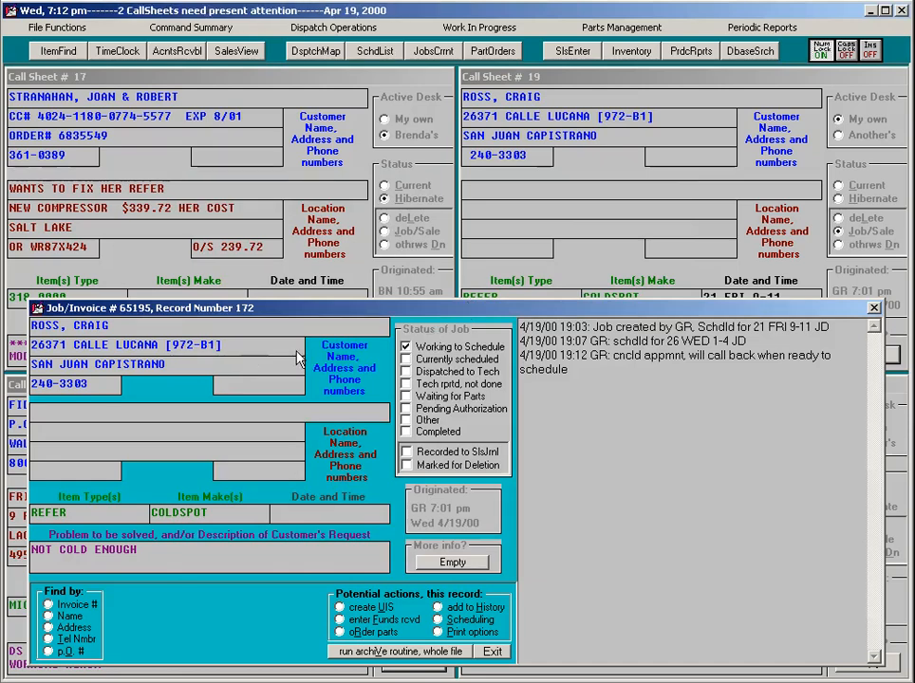
Step: Check the Schedule List and the dispatch map for Wednesday, 4/19/00, from the canceled appointment's job record, and return to it
key(F6)
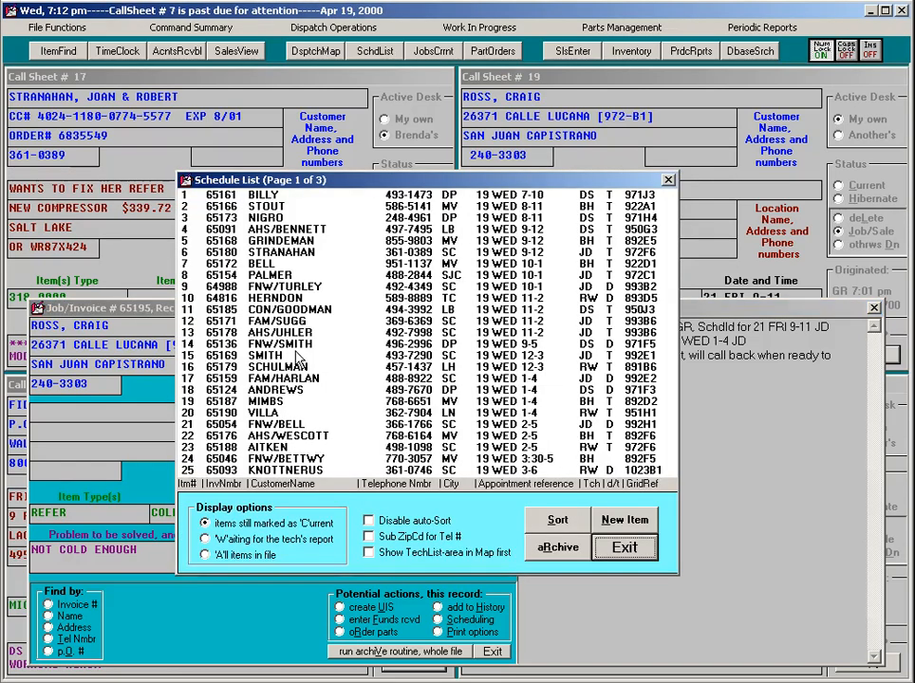
key(F5)
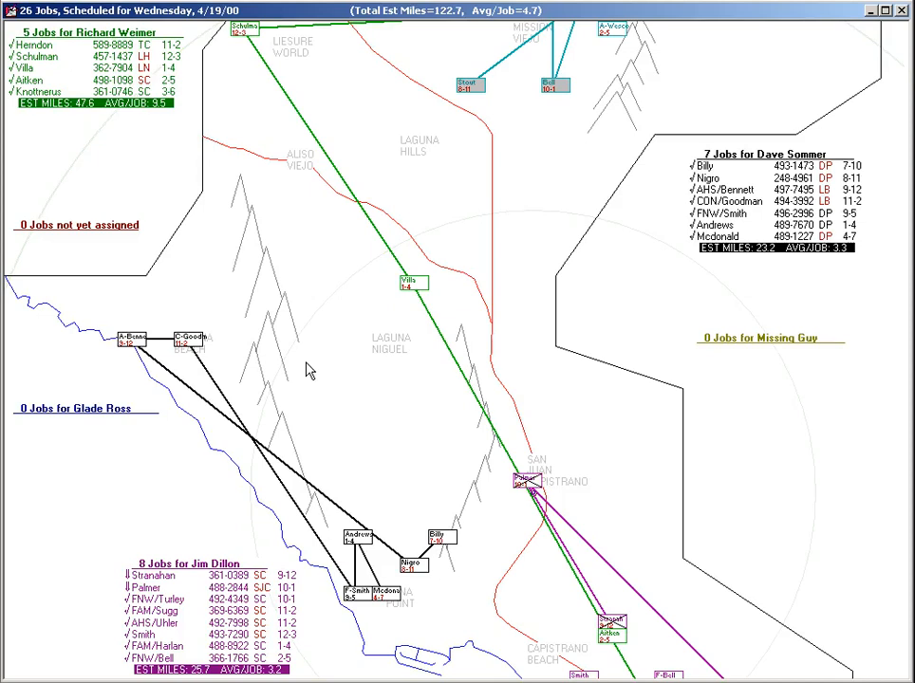
key(Escape)
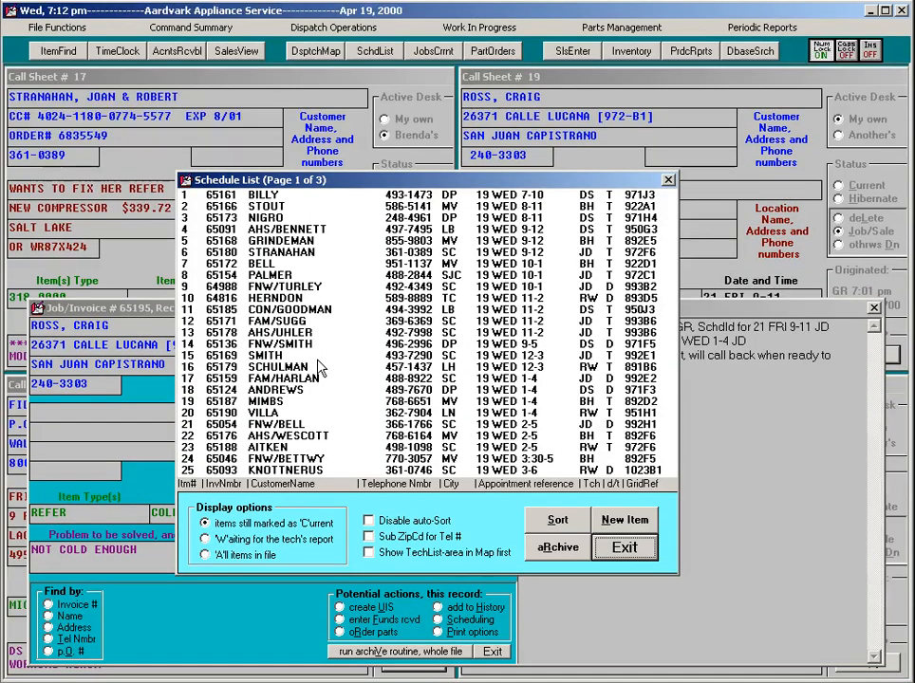
key(Escape)
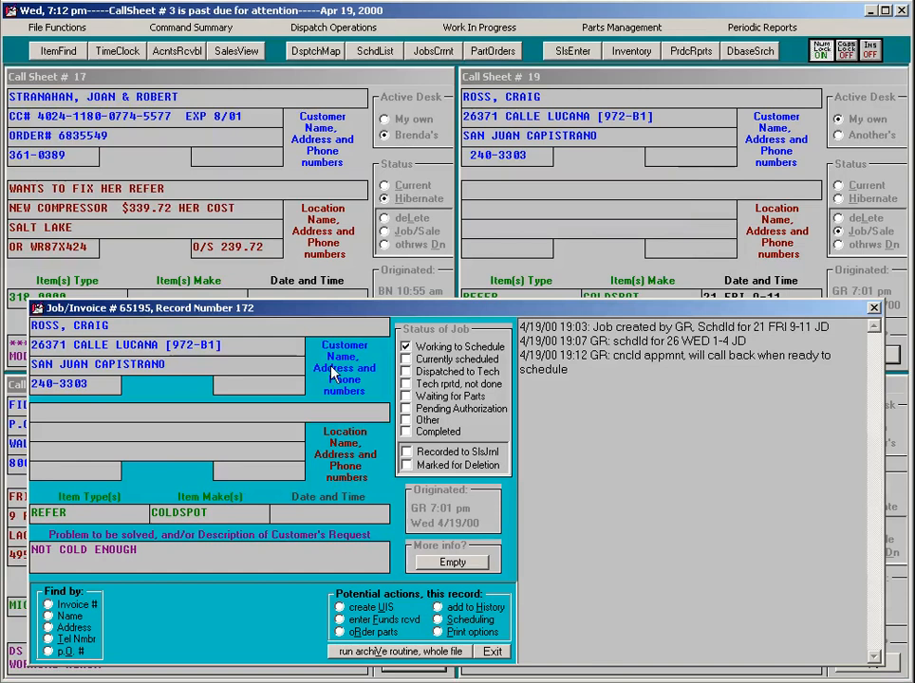